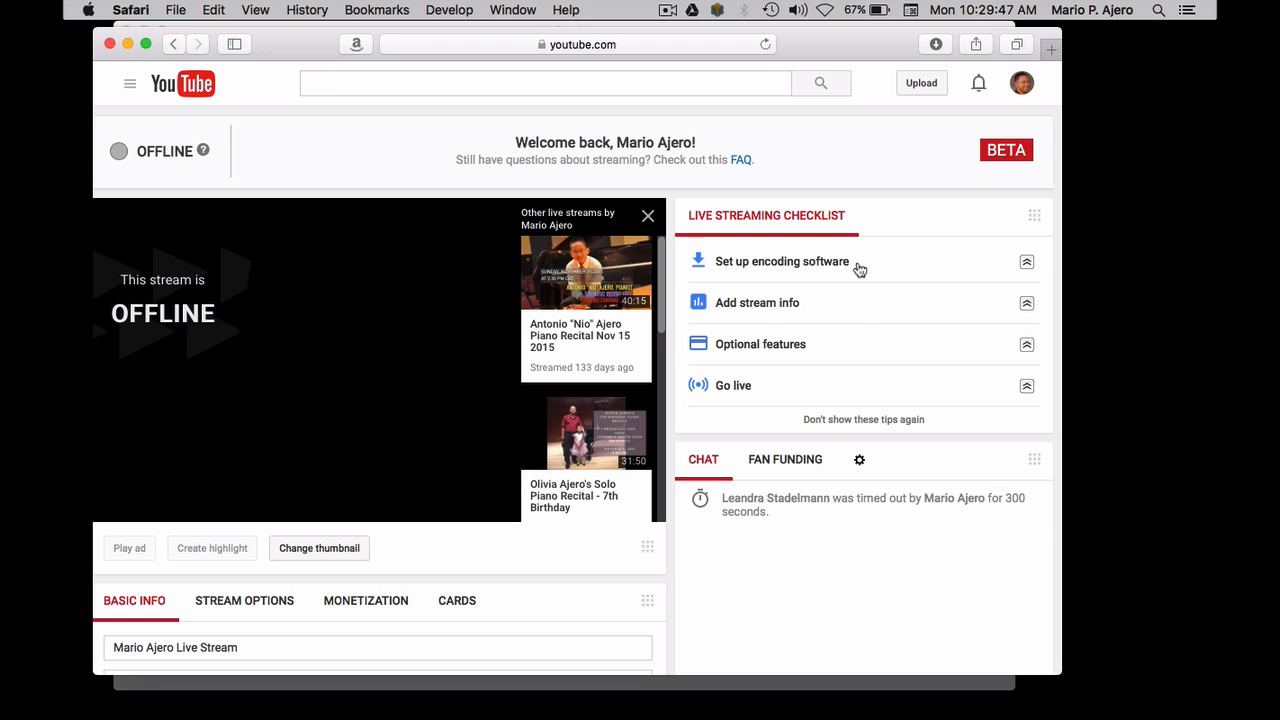
Open the Guide to Encoding from the encoding software checklist item, and follow its Wirecast Play link
{"action": "left_click", "coordinate": [859, 270]}
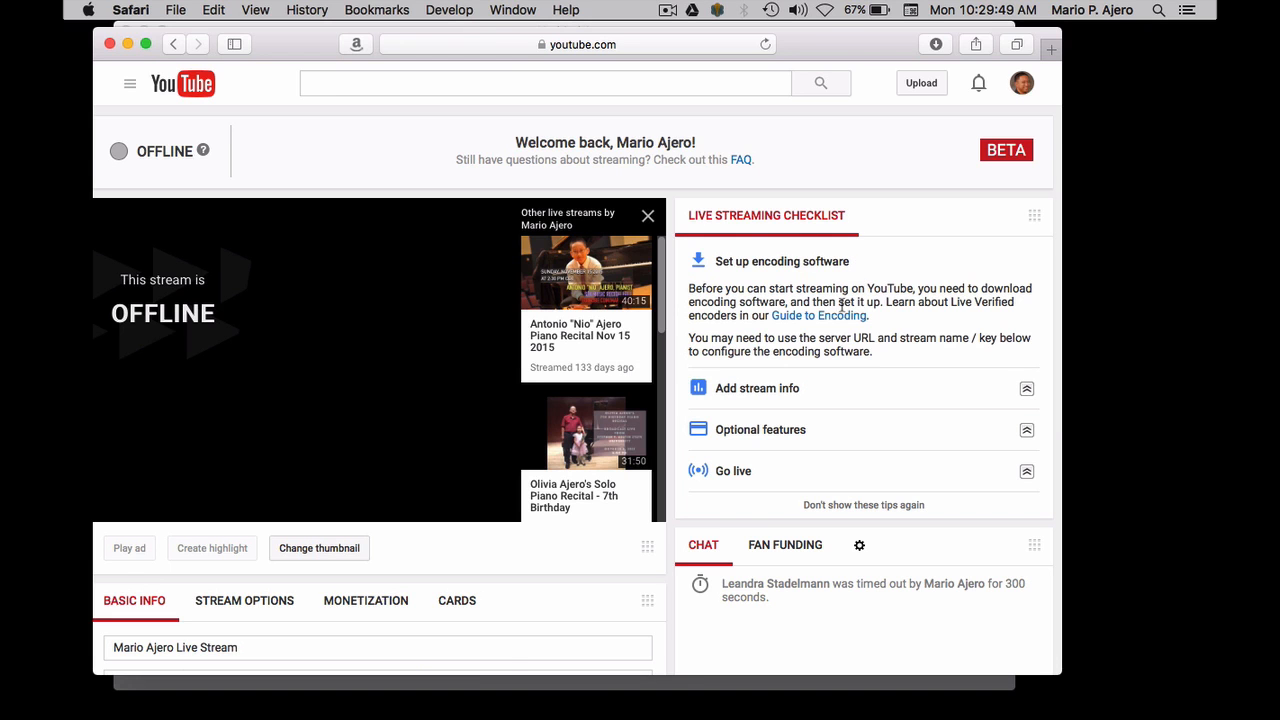
{"action": "left_click", "coordinate": [838, 318]}
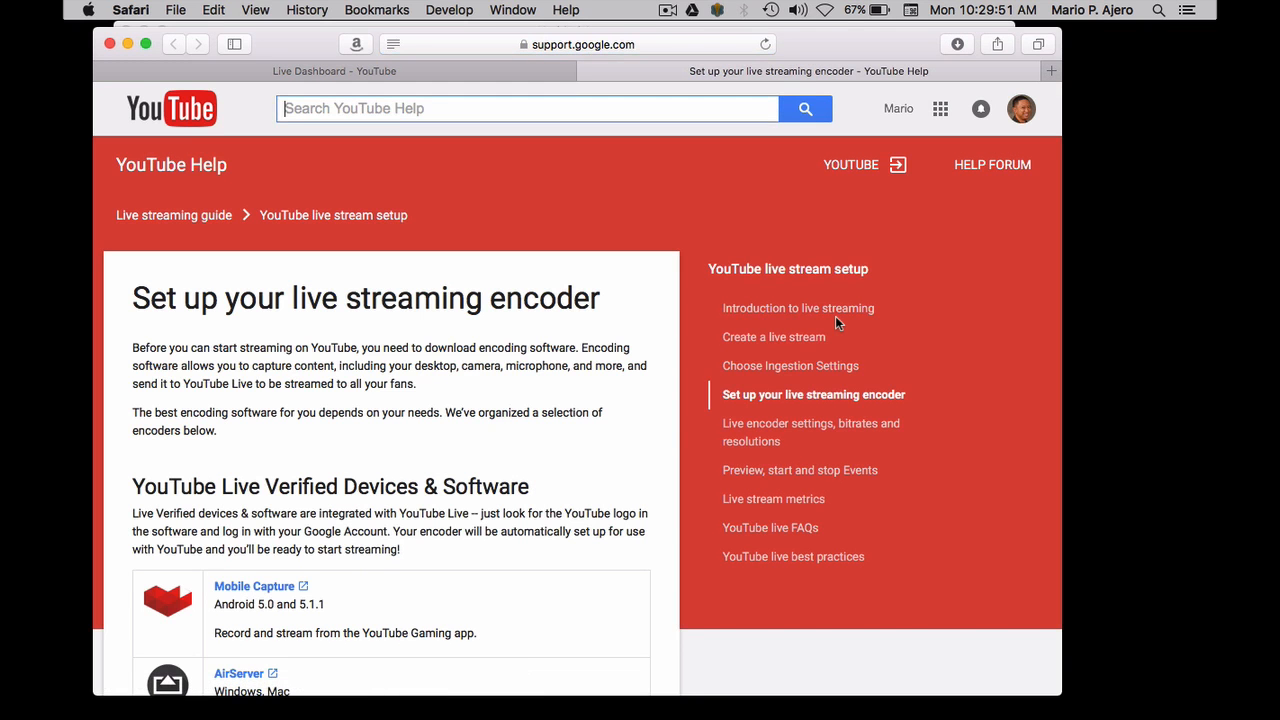
{"action": "scroll", "coordinate": [437, 429], "scroll_direction": "down", "scroll_amount": 5}
{"action": "scroll", "coordinate": [437, 429], "scroll_direction": "down", "scroll_amount": 4}
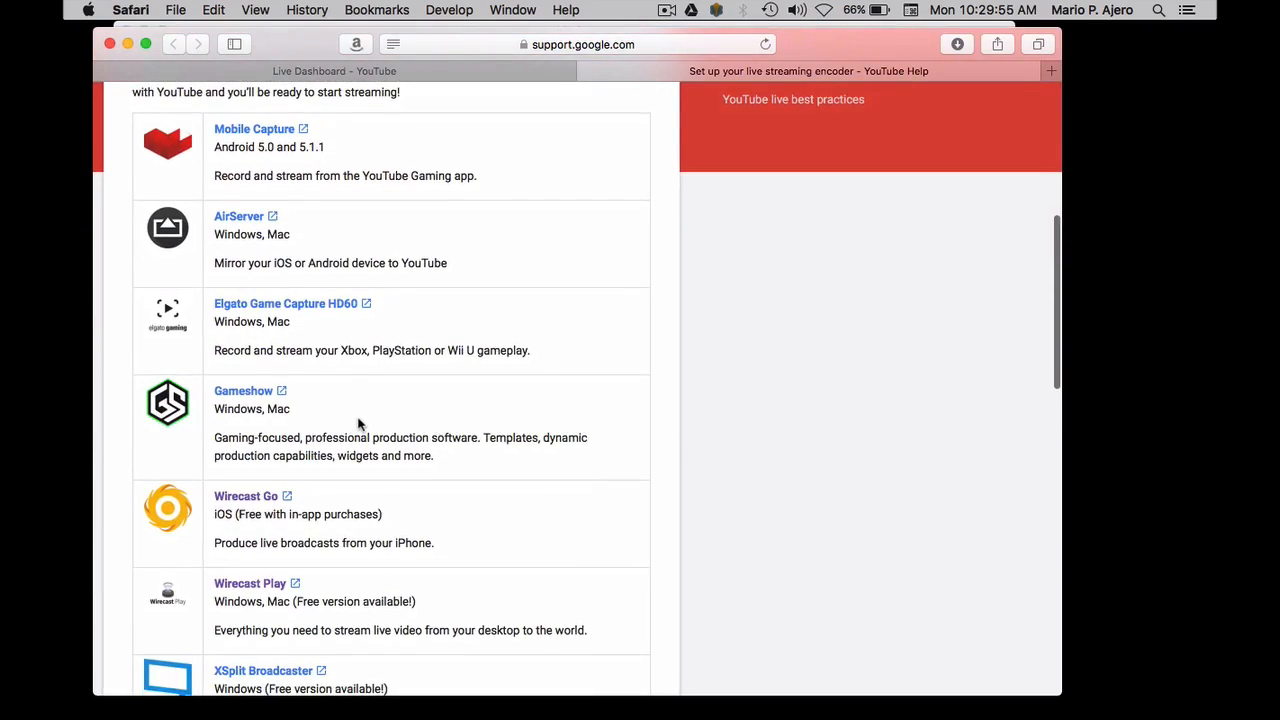
{"action": "scroll", "coordinate": [357, 423], "scroll_direction": "down", "scroll_amount": 5}
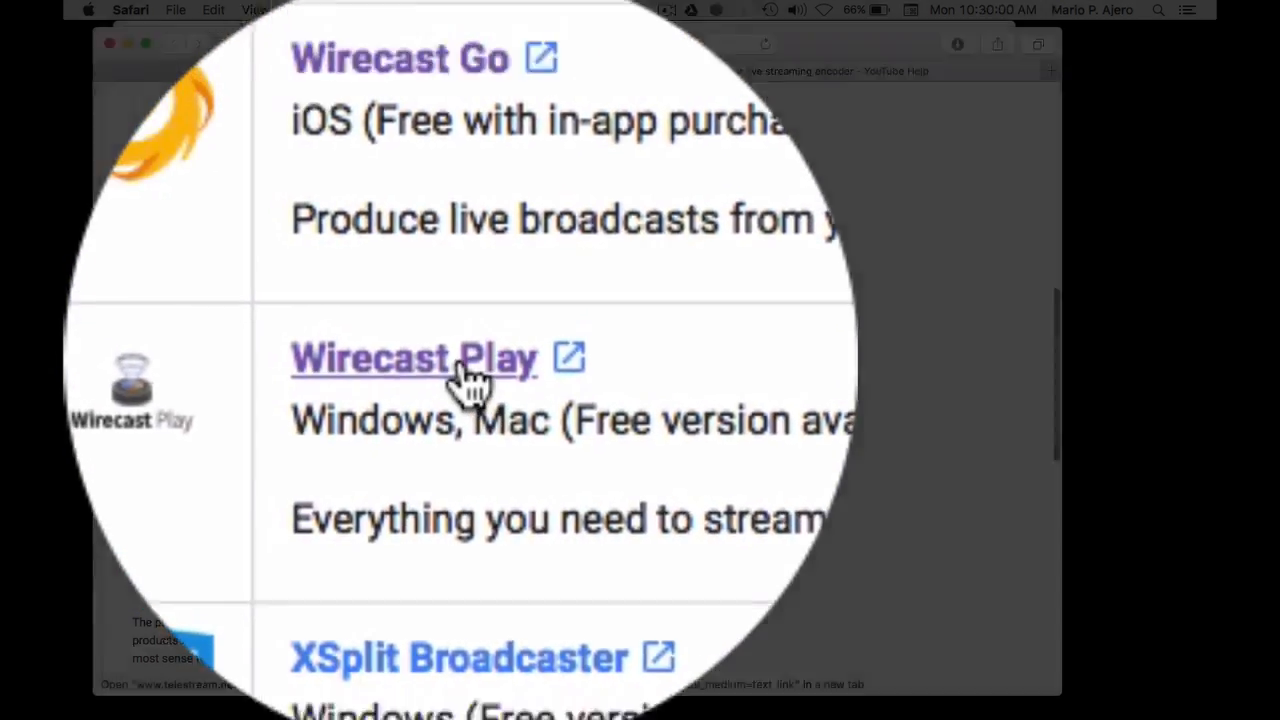
{"action": "left_click", "coordinate": [265, 335]}
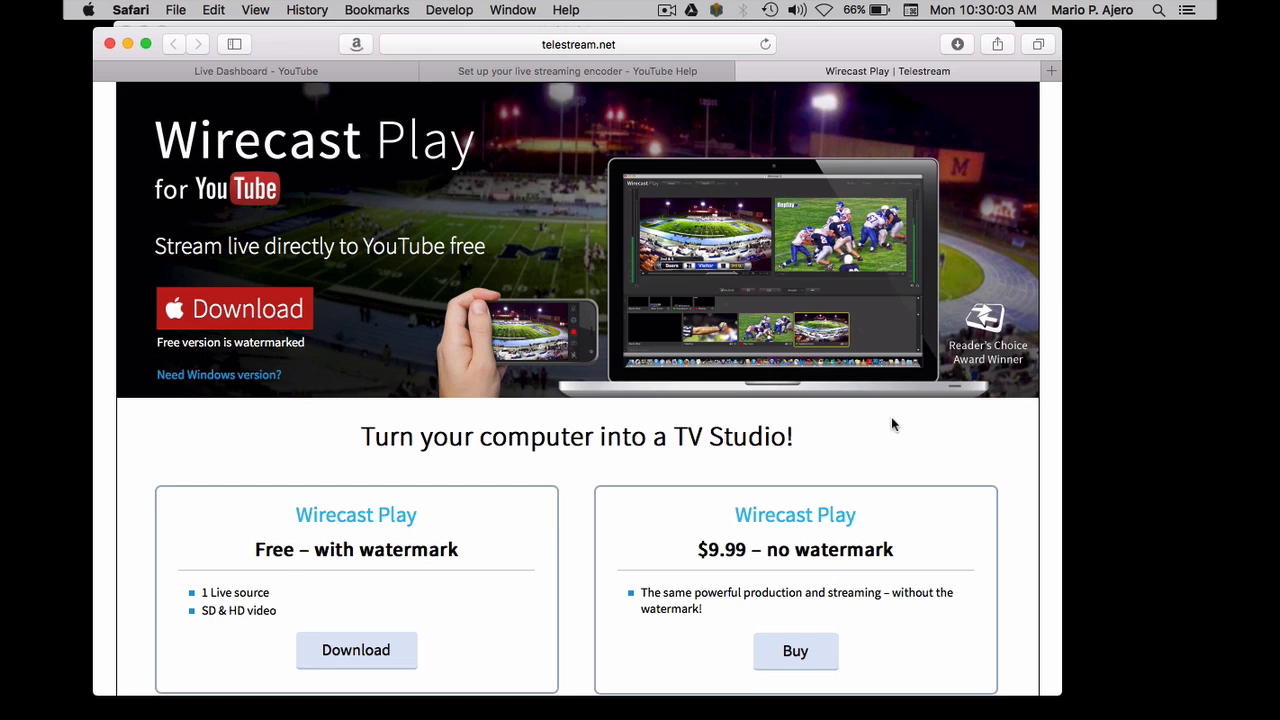
Examine the free and paid versions of Wirecast Play and the features table on the product page
{"action": "scroll", "coordinate": [893, 425], "scroll_direction": "down", "scroll_amount": 2}
{"action": "scroll", "coordinate": [896, 425], "scroll_direction": "up", "scroll_amount": 1}
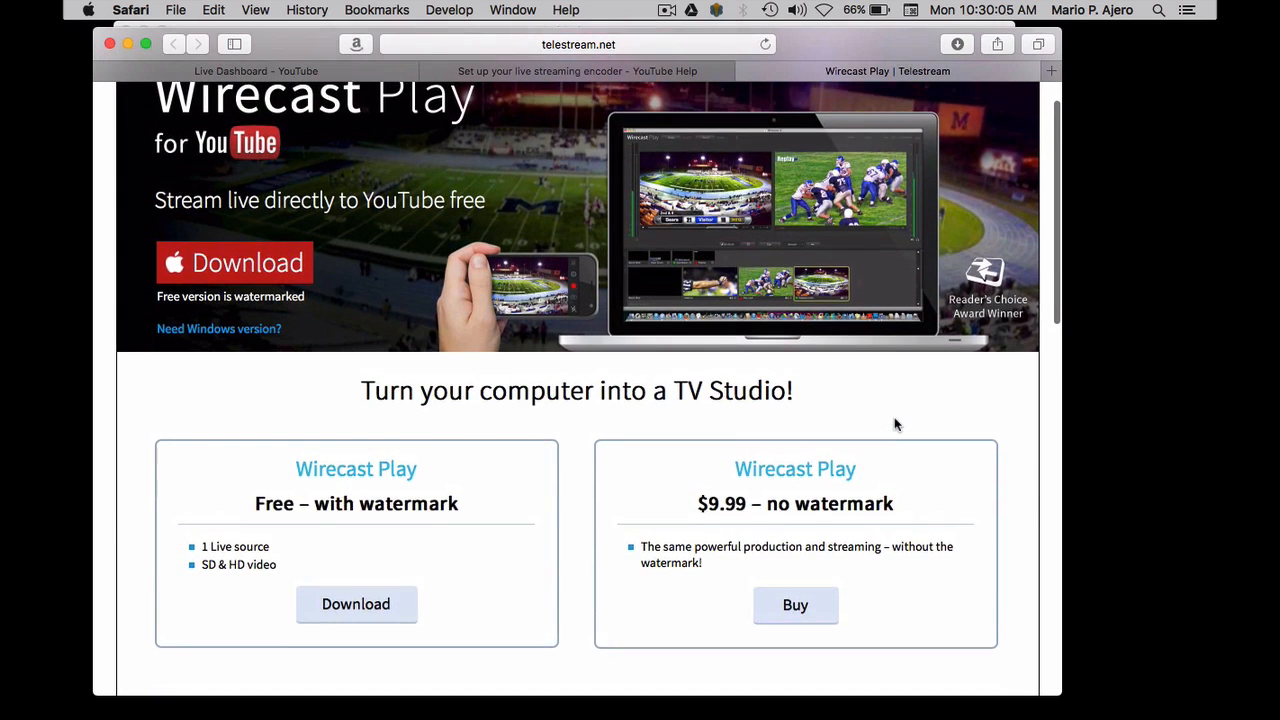
{"action": "scroll", "coordinate": [895, 425], "scroll_direction": "down", "scroll_amount": 3}
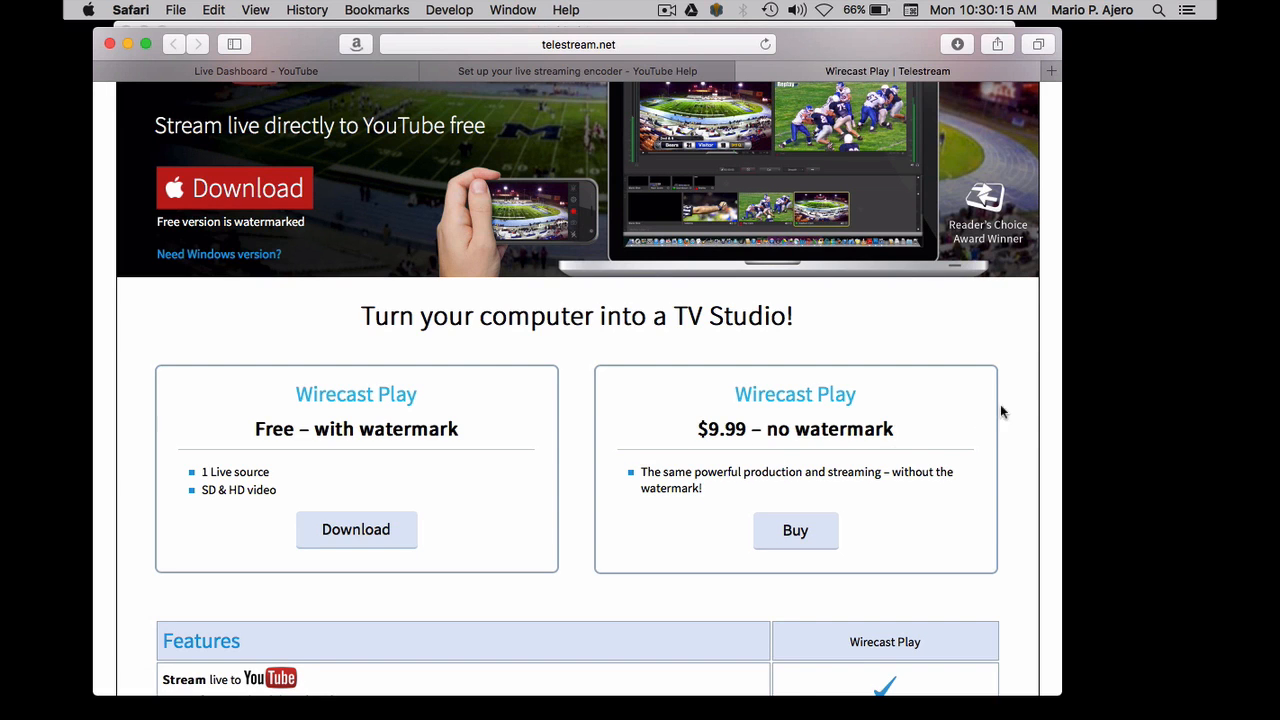
{"action": "scroll", "coordinate": [1019, 405], "scroll_direction": "down", "scroll_amount": 2}
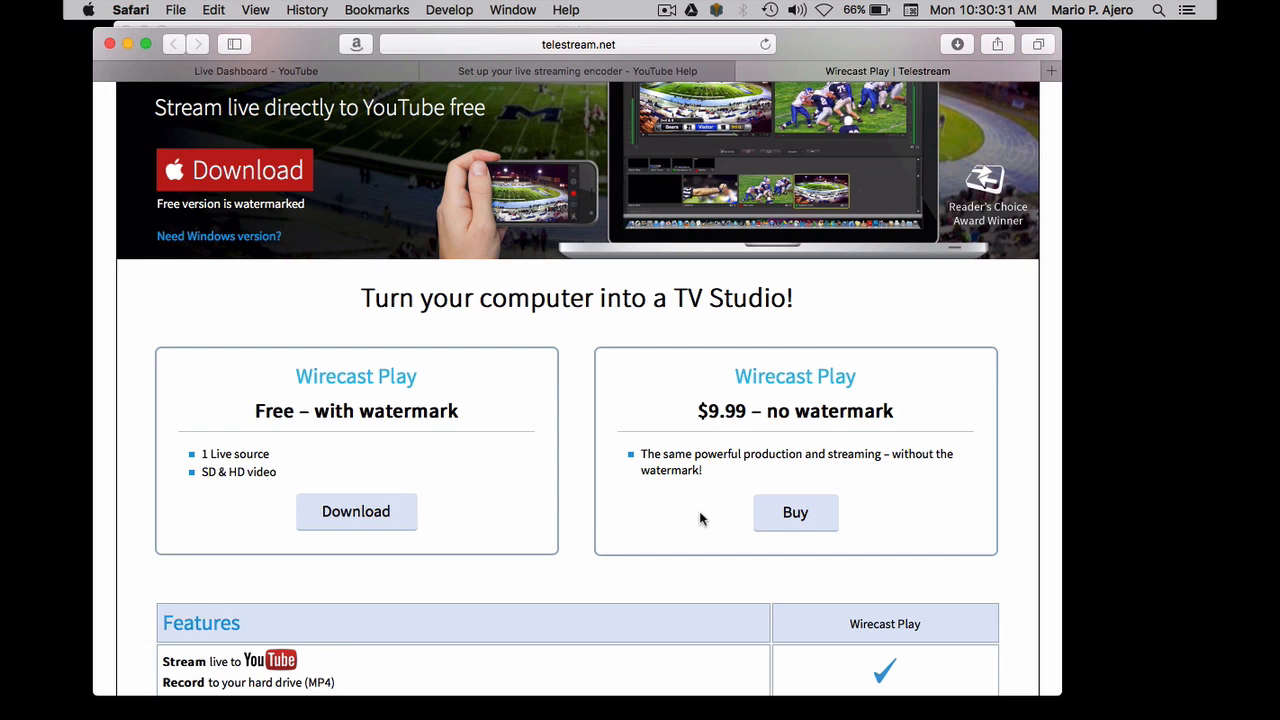
{"action": "scroll", "coordinate": [700, 518], "scroll_direction": "down", "scroll_amount": 2}
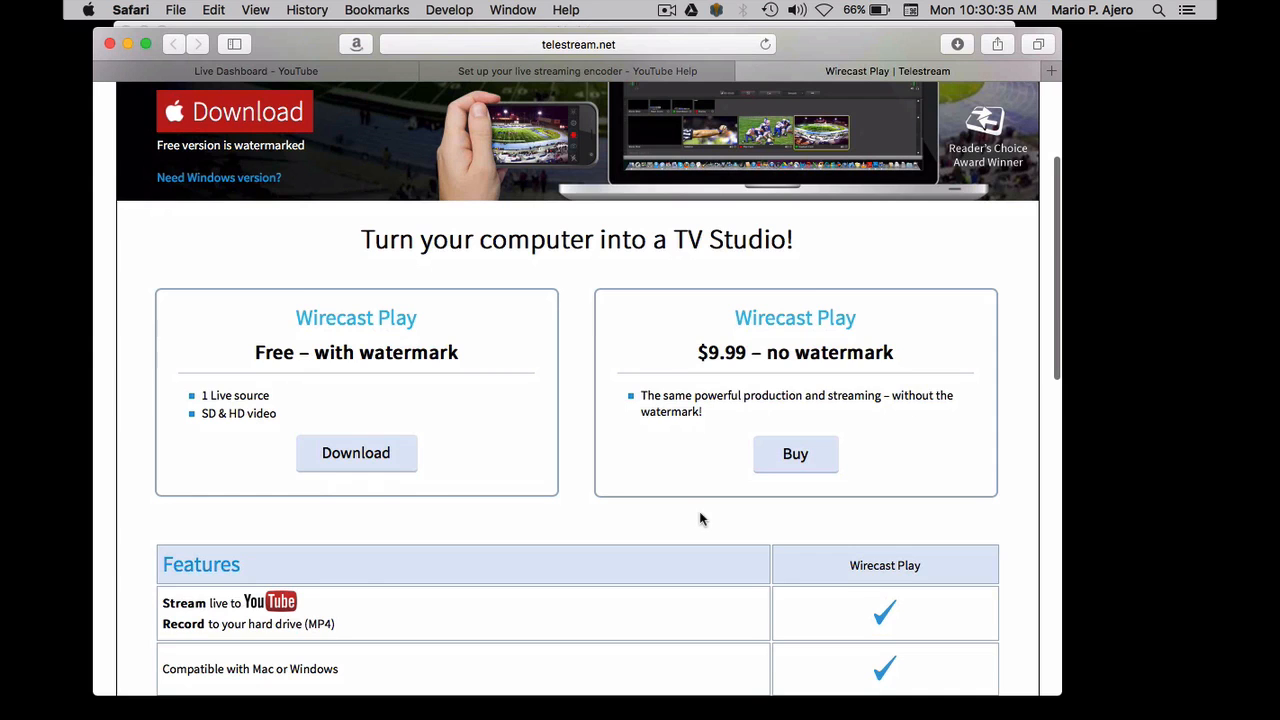
{"action": "scroll", "coordinate": [700, 518], "scroll_direction": "down", "scroll_amount": 2}
{"action": "scroll", "coordinate": [700, 518], "scroll_direction": "down", "scroll_amount": 3}
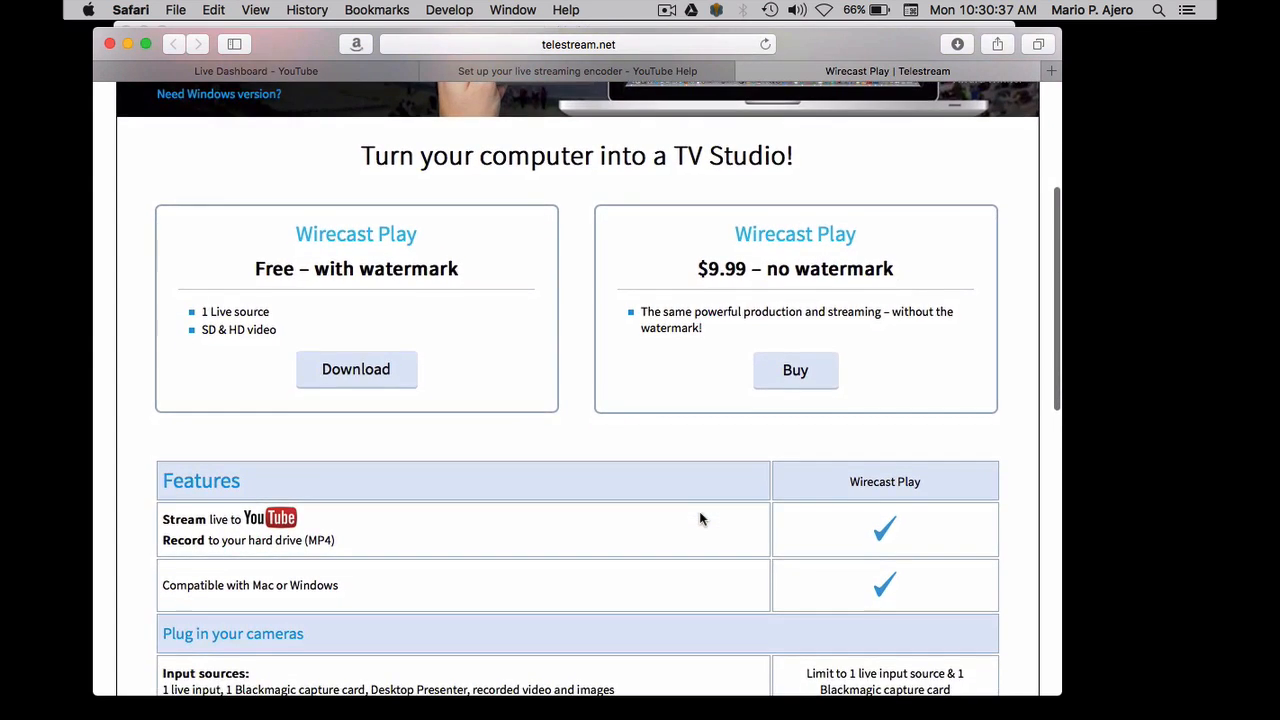
{"action": "scroll", "coordinate": [700, 518], "scroll_direction": "down", "scroll_amount": 10}
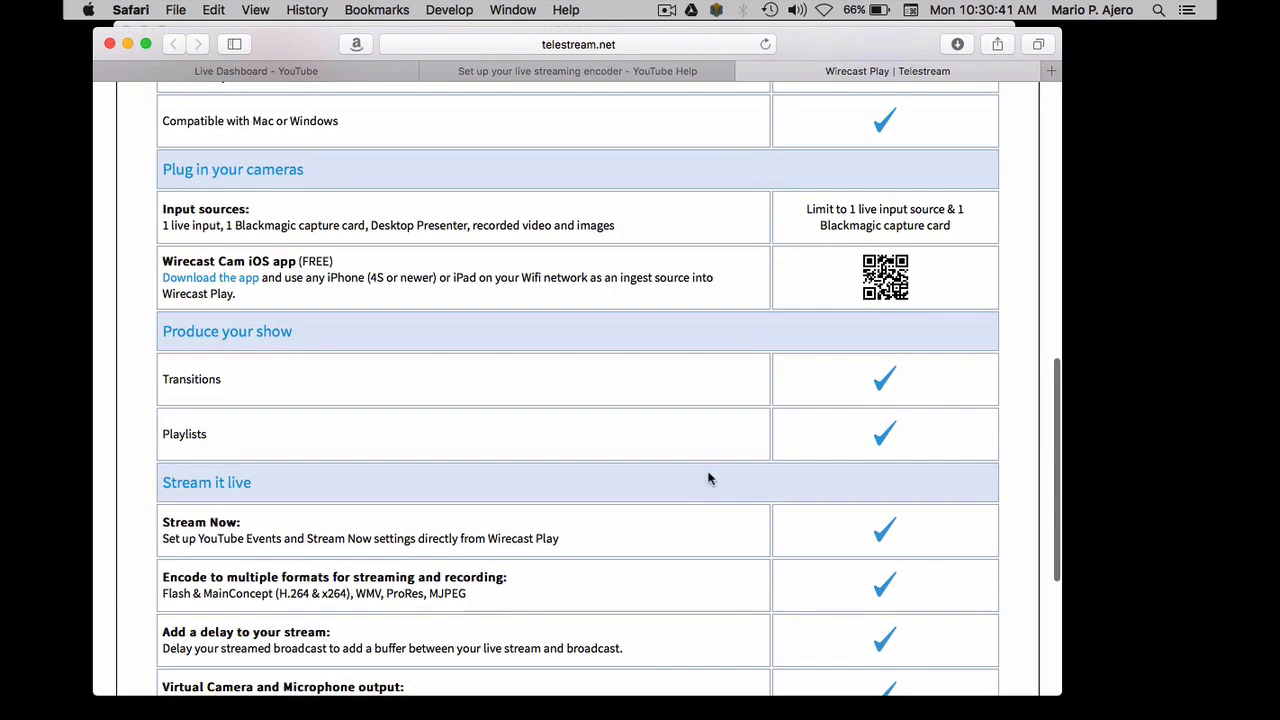
{"action": "scroll", "coordinate": [747, 131], "scroll_direction": "up", "scroll_amount": 20}
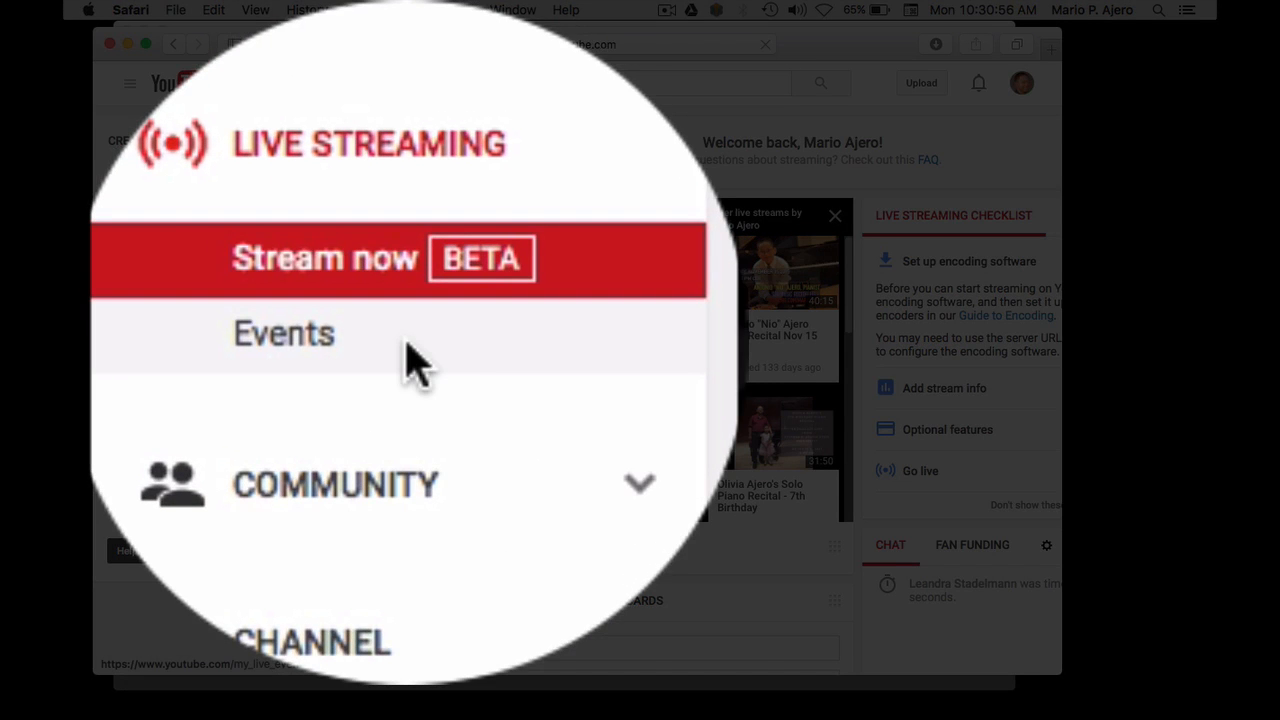
Schedule a new live event from the Events page and title it "Test Broadcast"
{"action": "left_click", "coordinate": [182, 326]}
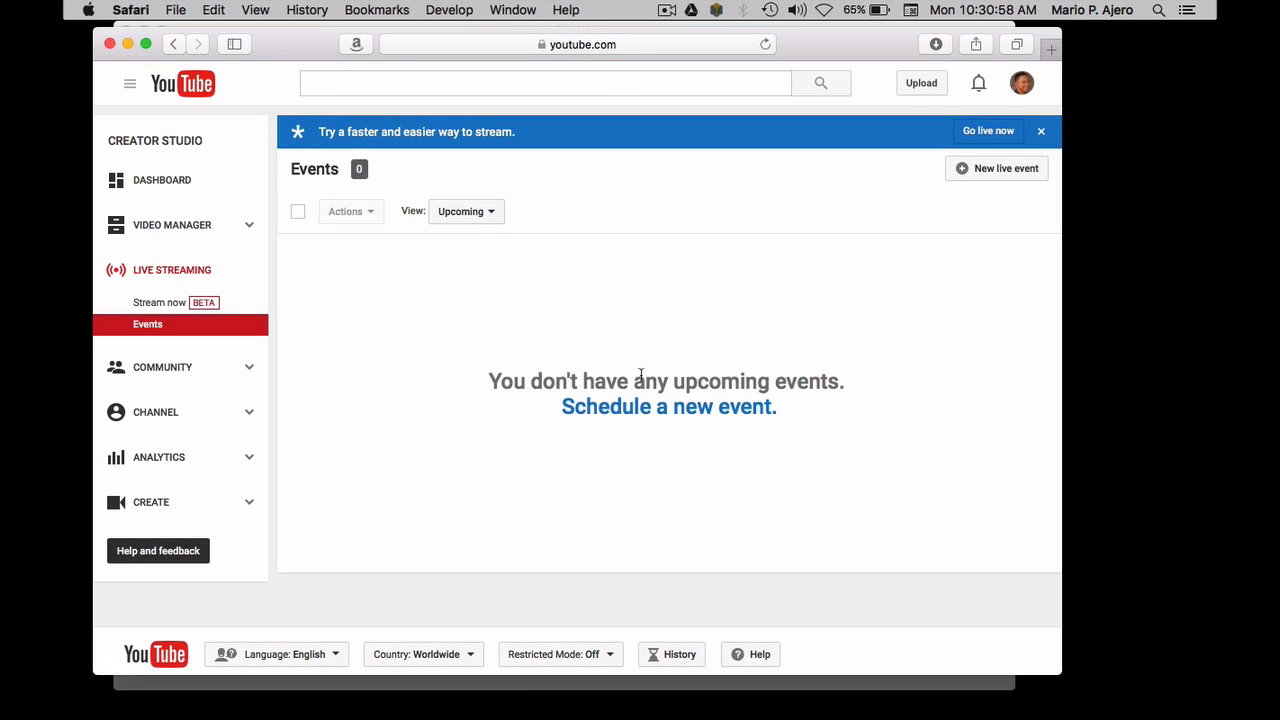
{"action": "left_click", "coordinate": [694, 410]}
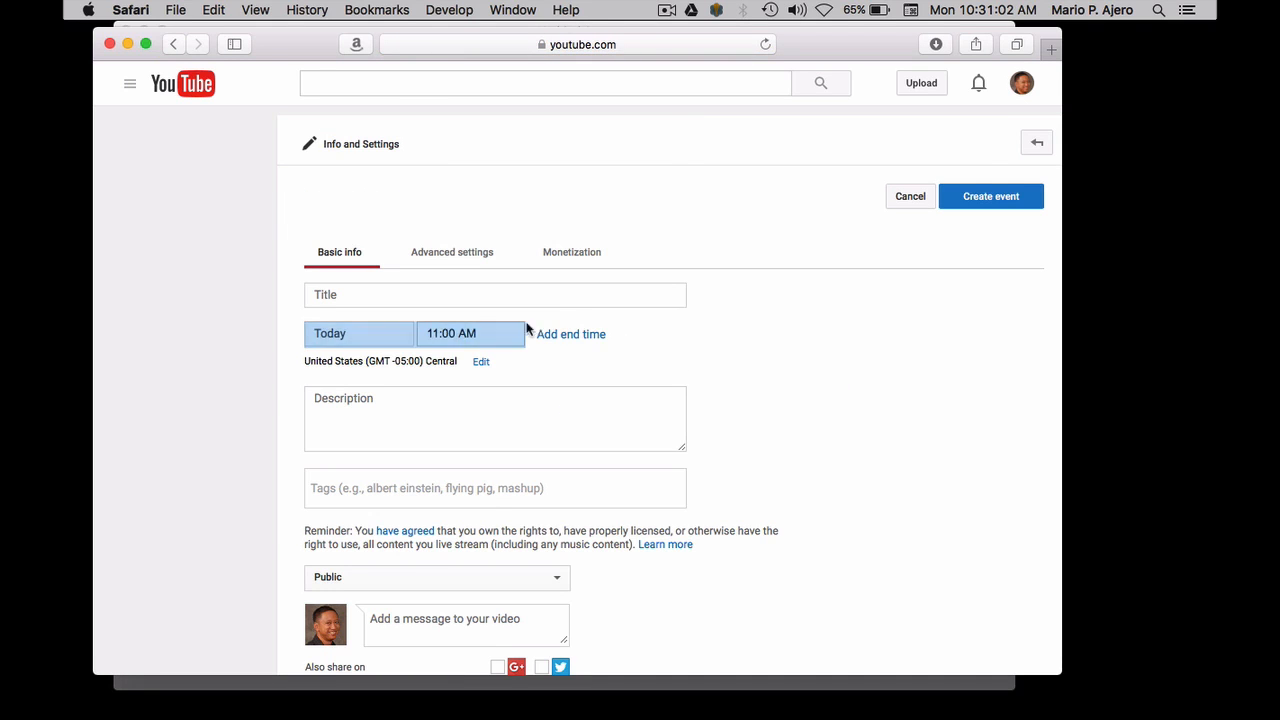
{"action": "left_click", "coordinate": [440, 292]}
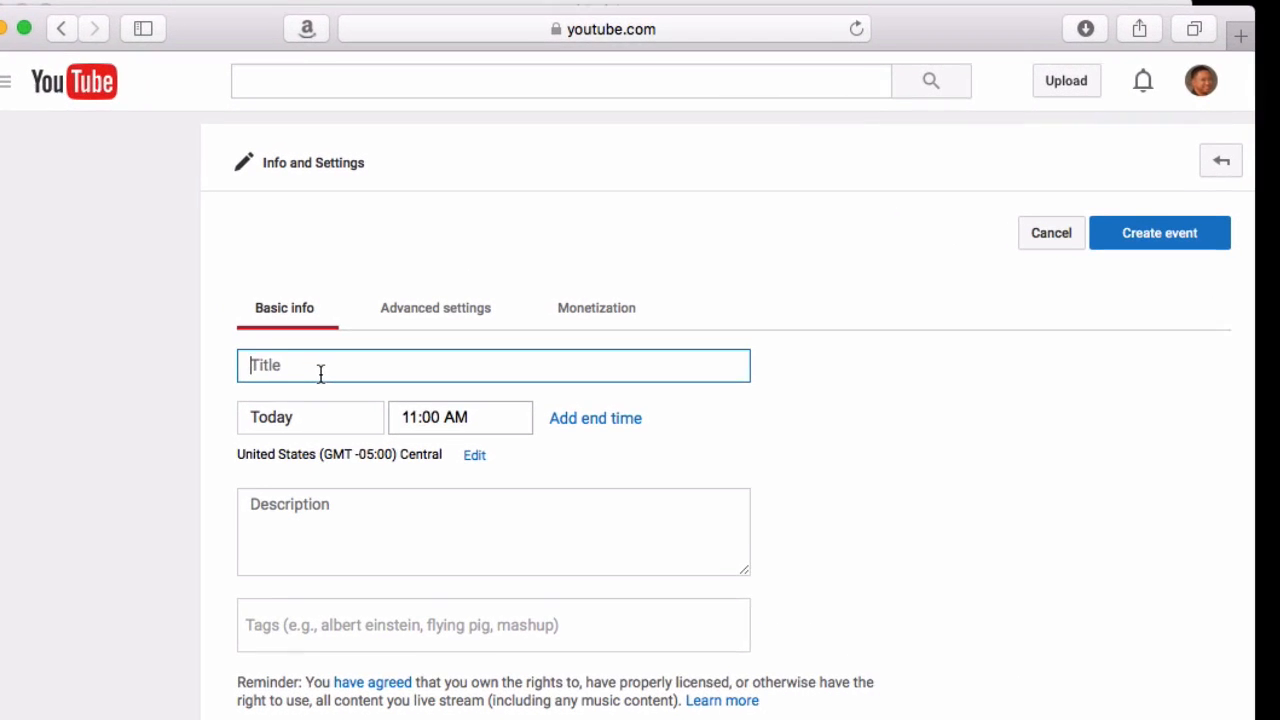
{"action": "type", "text": "Test Broadcast"}
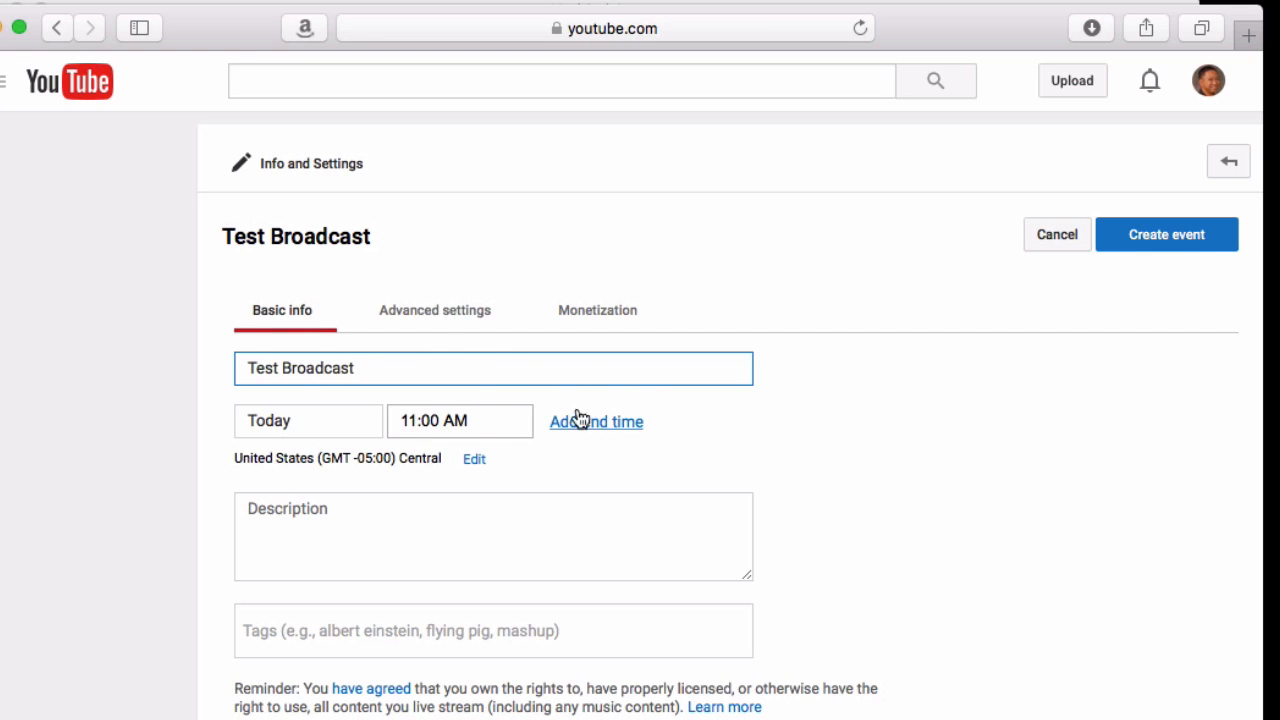
Enter "This is just a test" as the event's description
{"action": "left_click", "coordinate": [340, 537]}
{"action": "type", "text": "This is "}
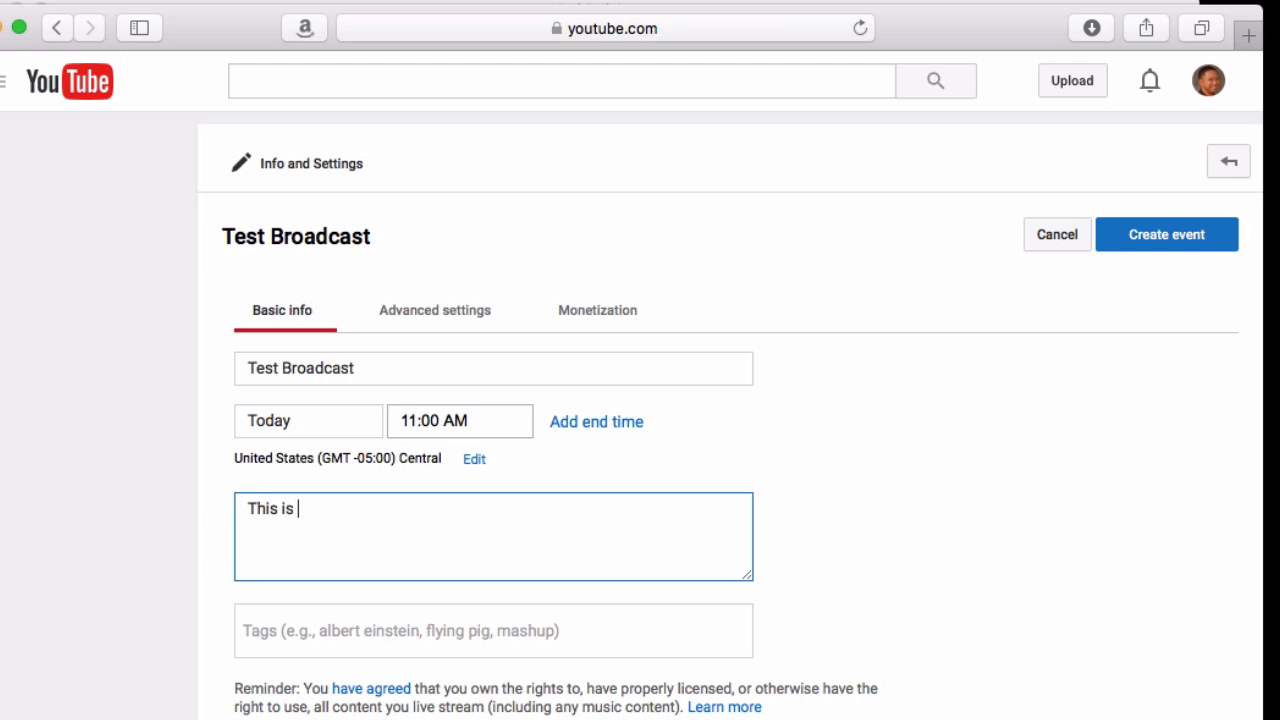
{"action": "type", "text": "just a test"}
Add the tags piano, live and recital to the event
{"action": "left_click", "coordinate": [335, 634]}
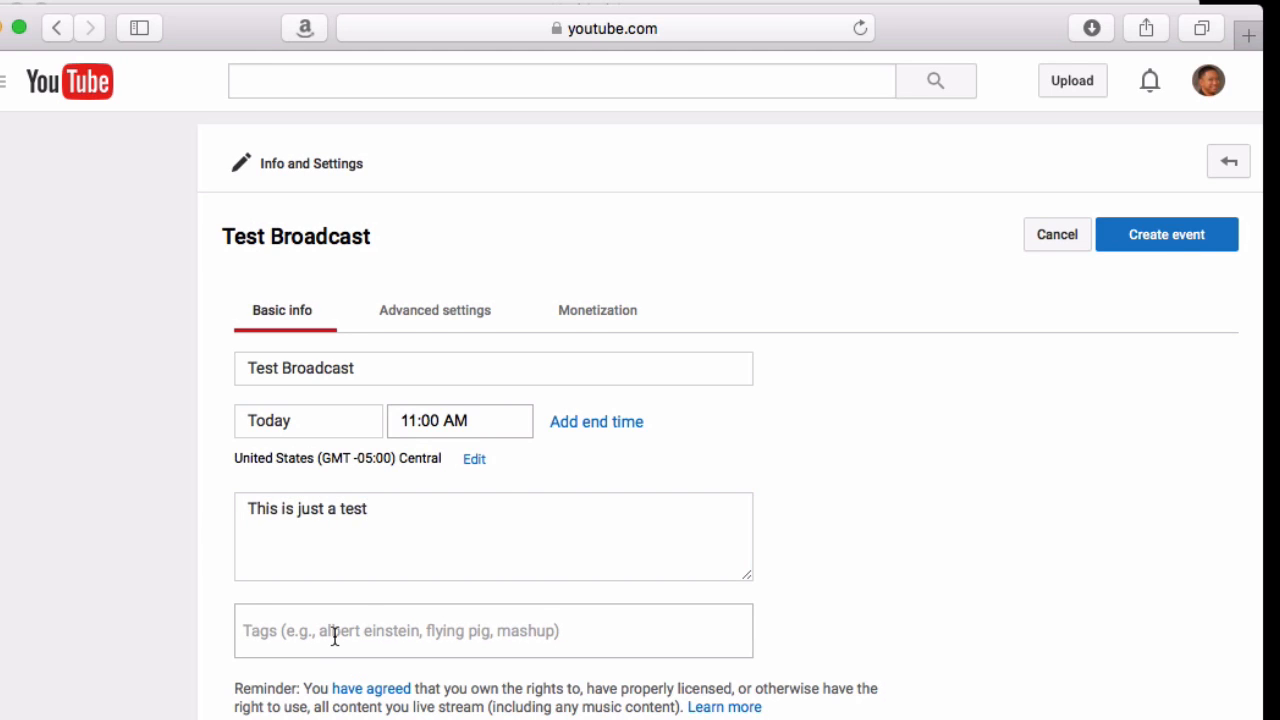
{"action": "type", "text": "piano"}
{"action": "key", "text": "Return"}
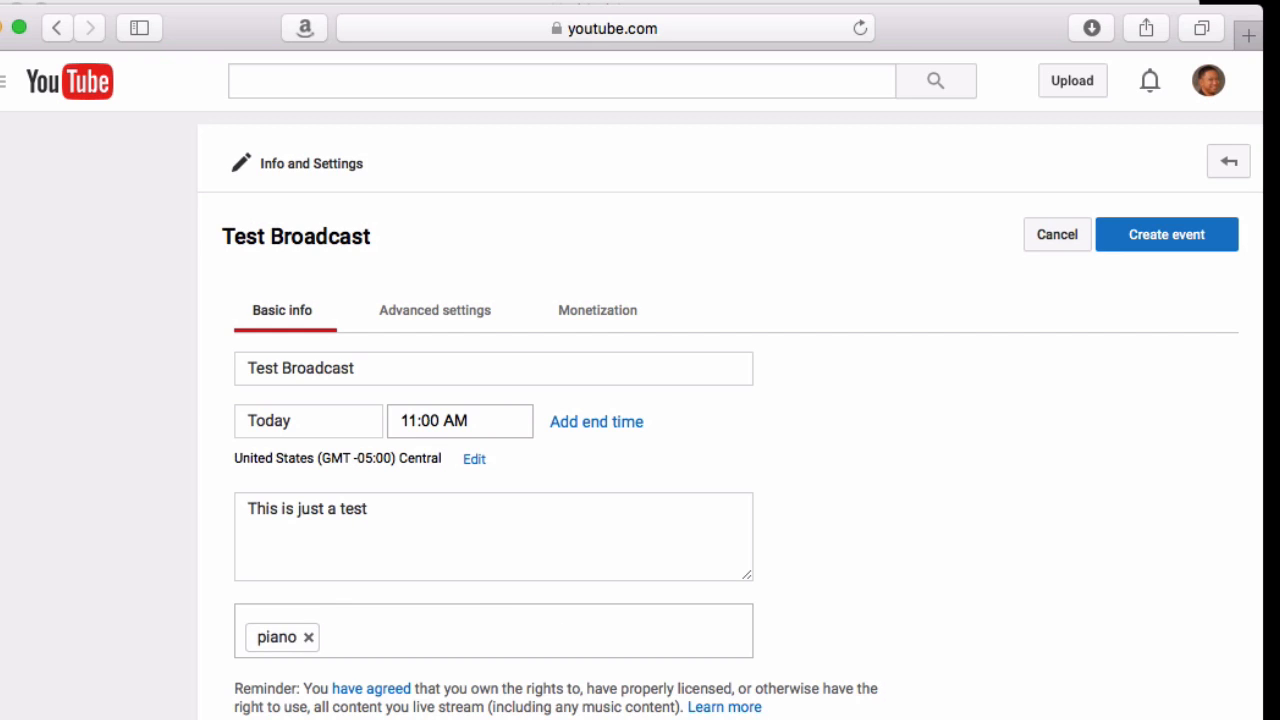
{"action": "type", "text": "live"}
{"action": "key", "text": "Return"}
{"action": "type", "text": "recital"}
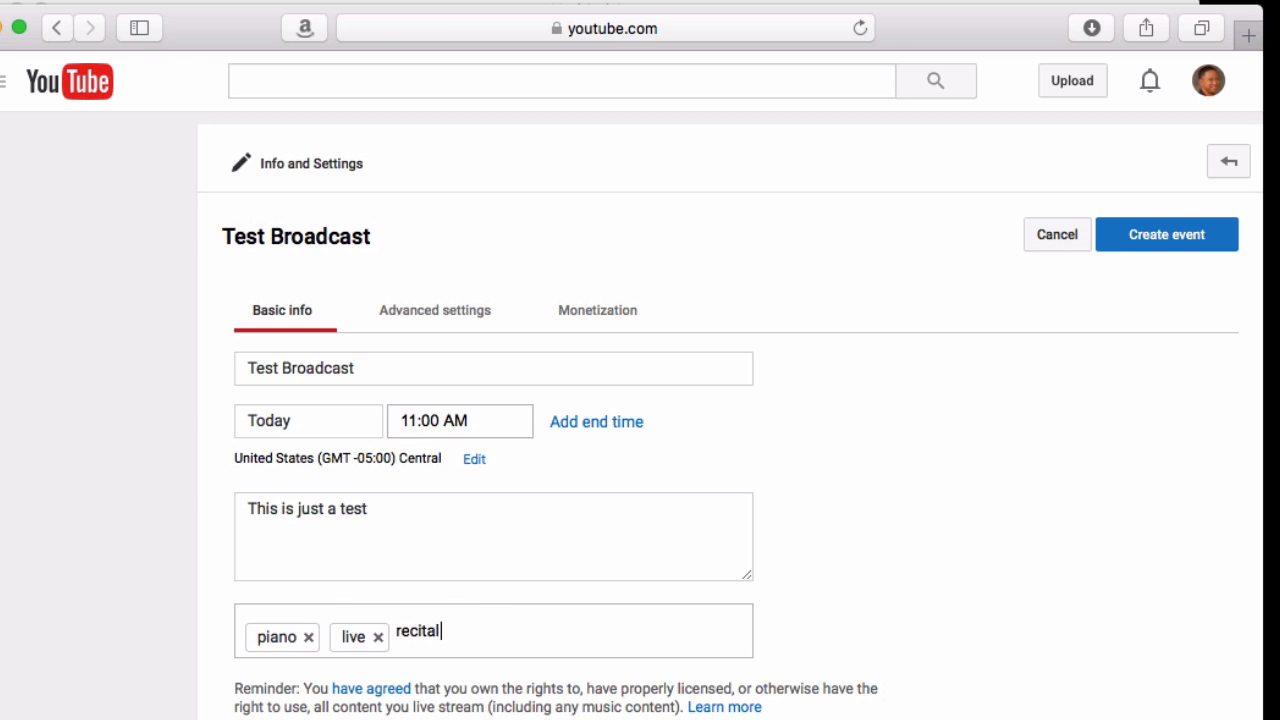
{"action": "key", "text": "Return"}
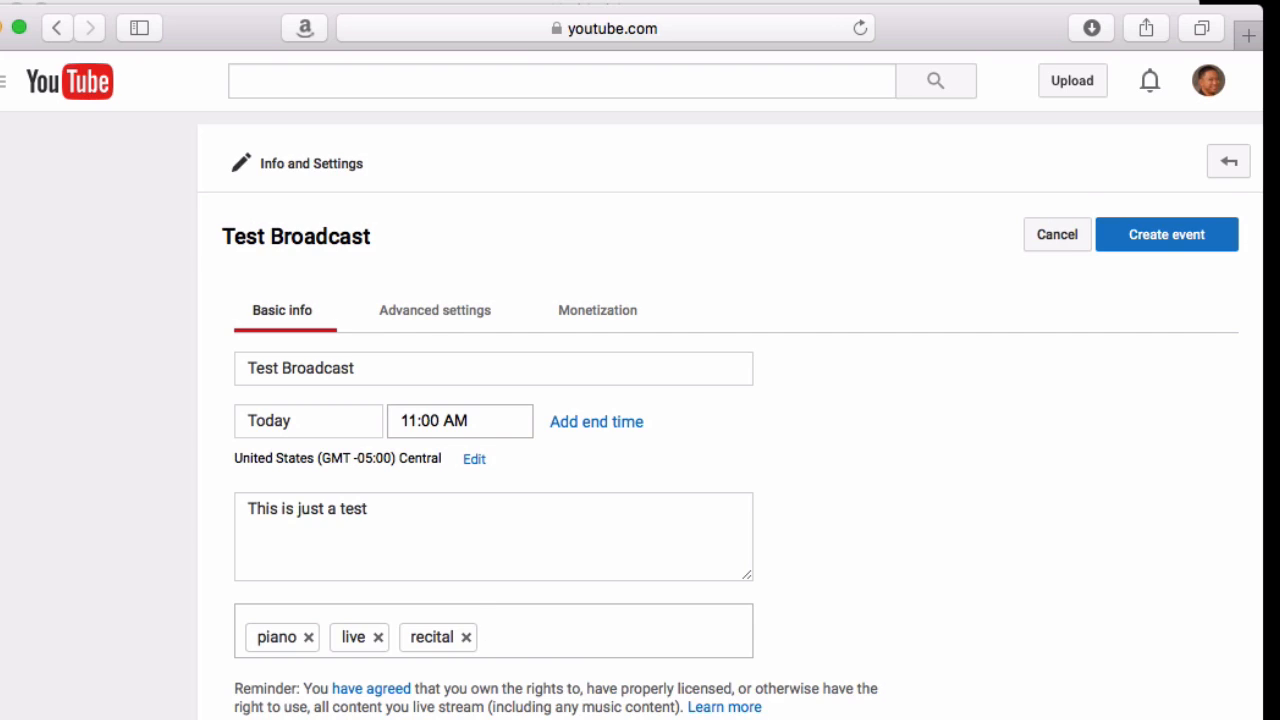
Set the event's privacy to Unlisted
{"action": "scroll", "coordinate": [209, 551], "scroll_direction": "down", "scroll_amount": 5}
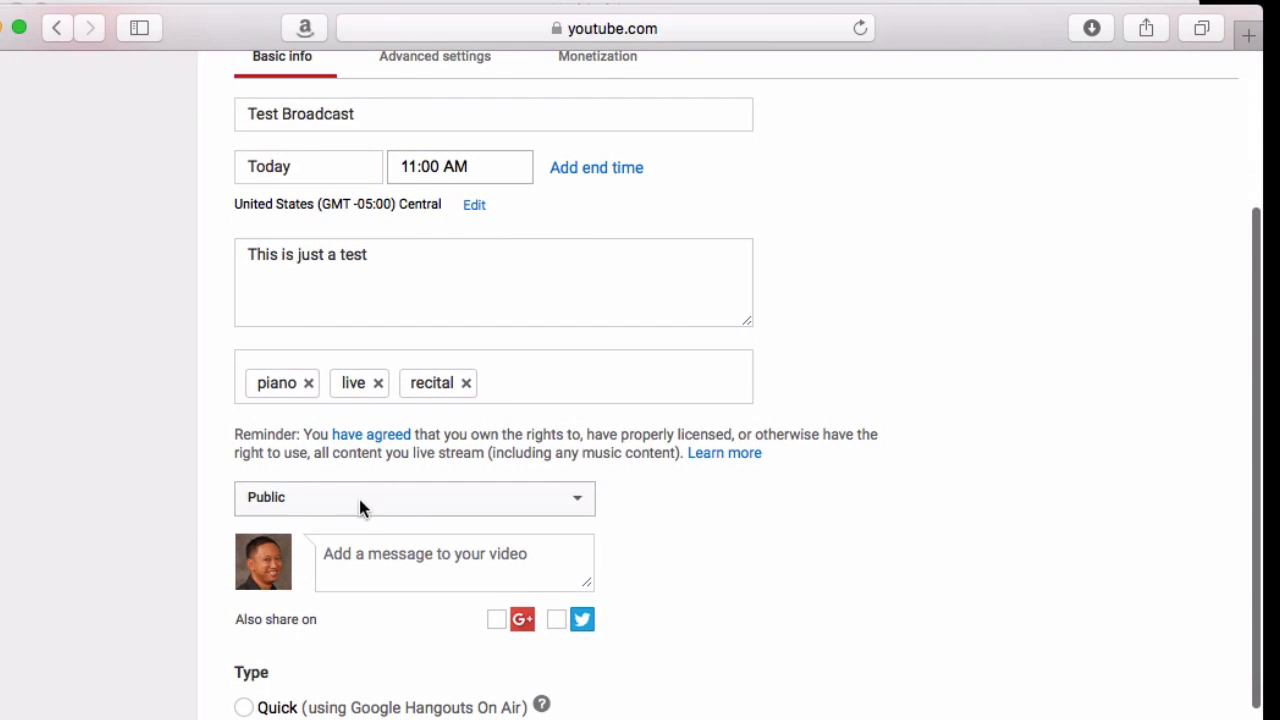
{"action": "left_click", "coordinate": [359, 506]}
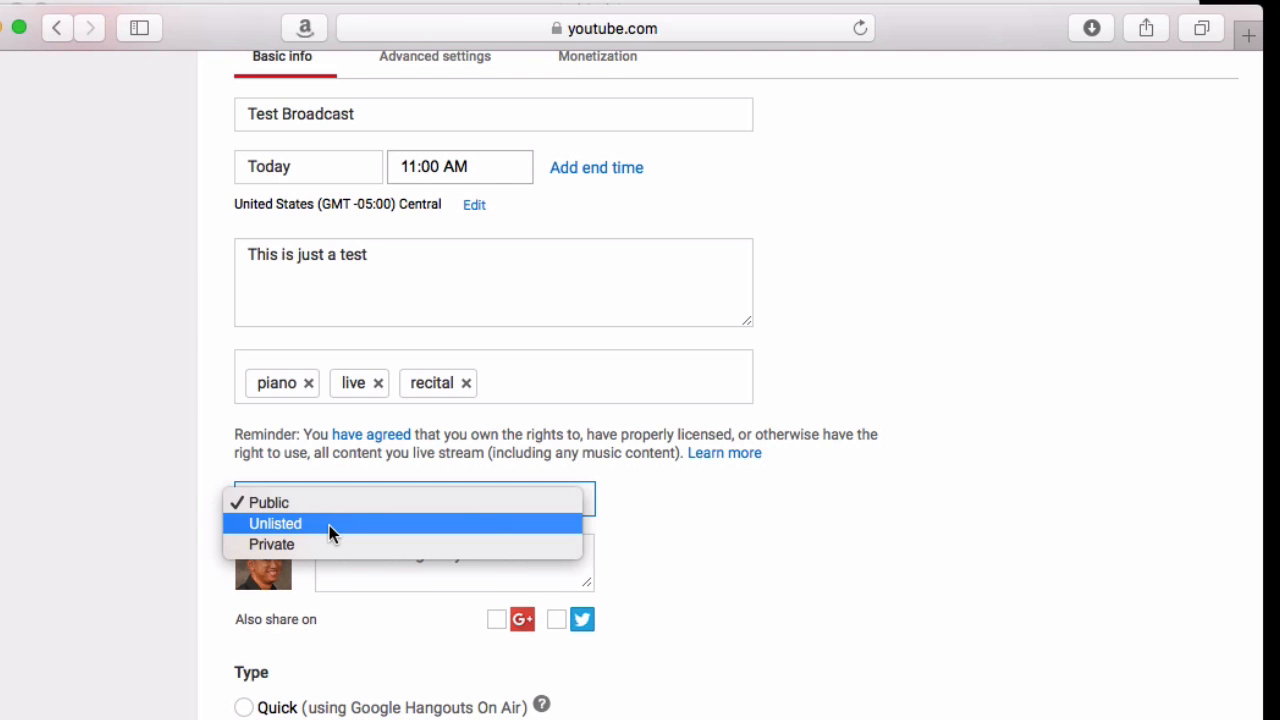
{"action": "left_click", "coordinate": [329, 524]}
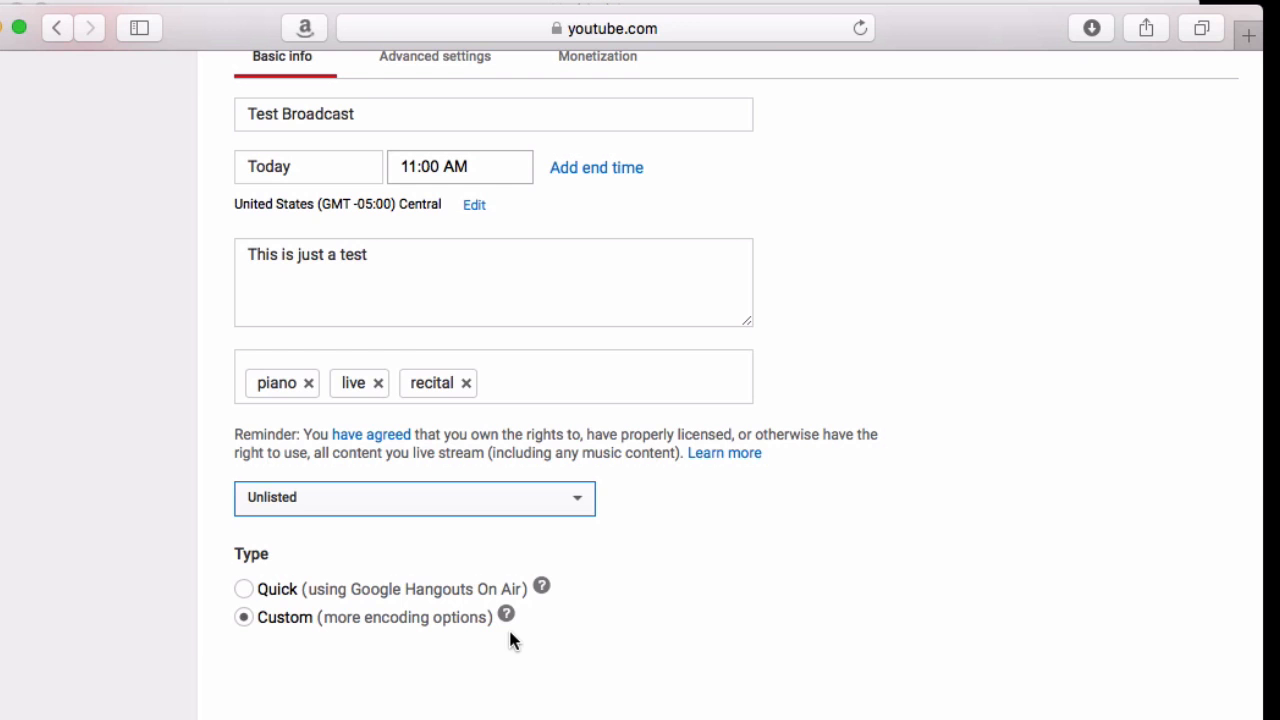
Disable live chat in the event's advanced settings
{"action": "scroll", "coordinate": [743, 600], "scroll_direction": "up", "scroll_amount": 3}
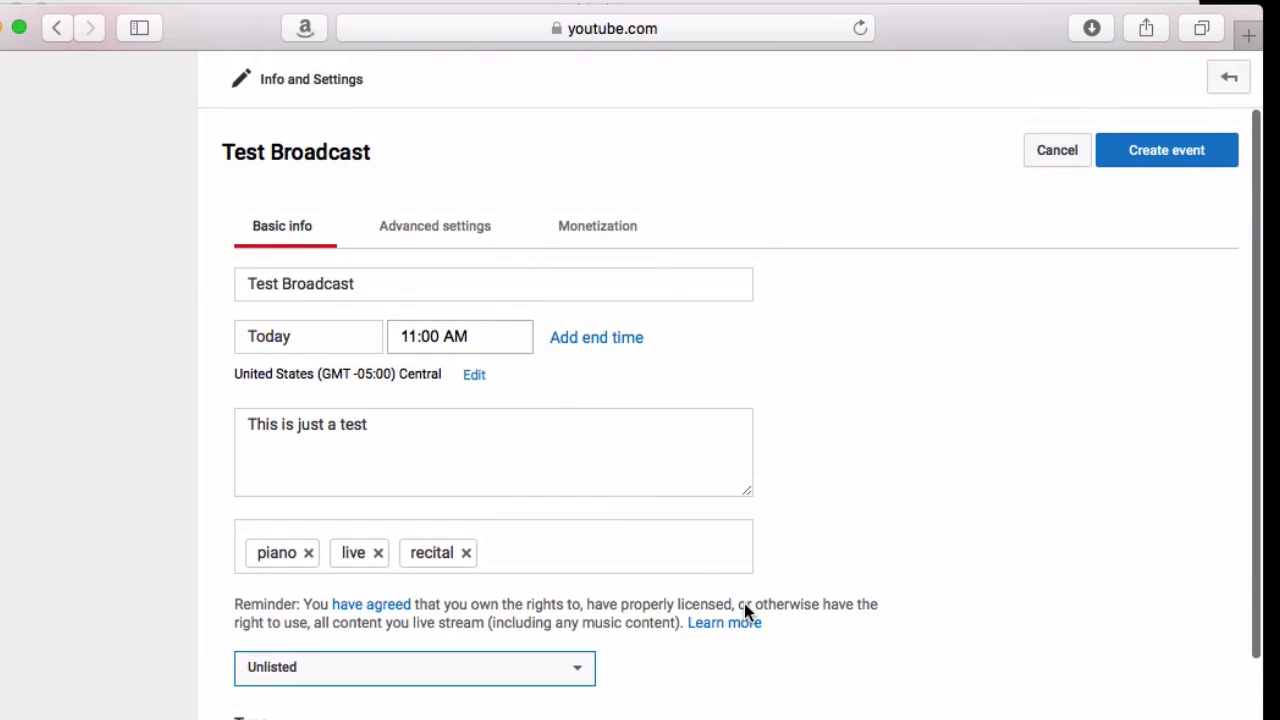
{"action": "left_click", "coordinate": [416, 230]}
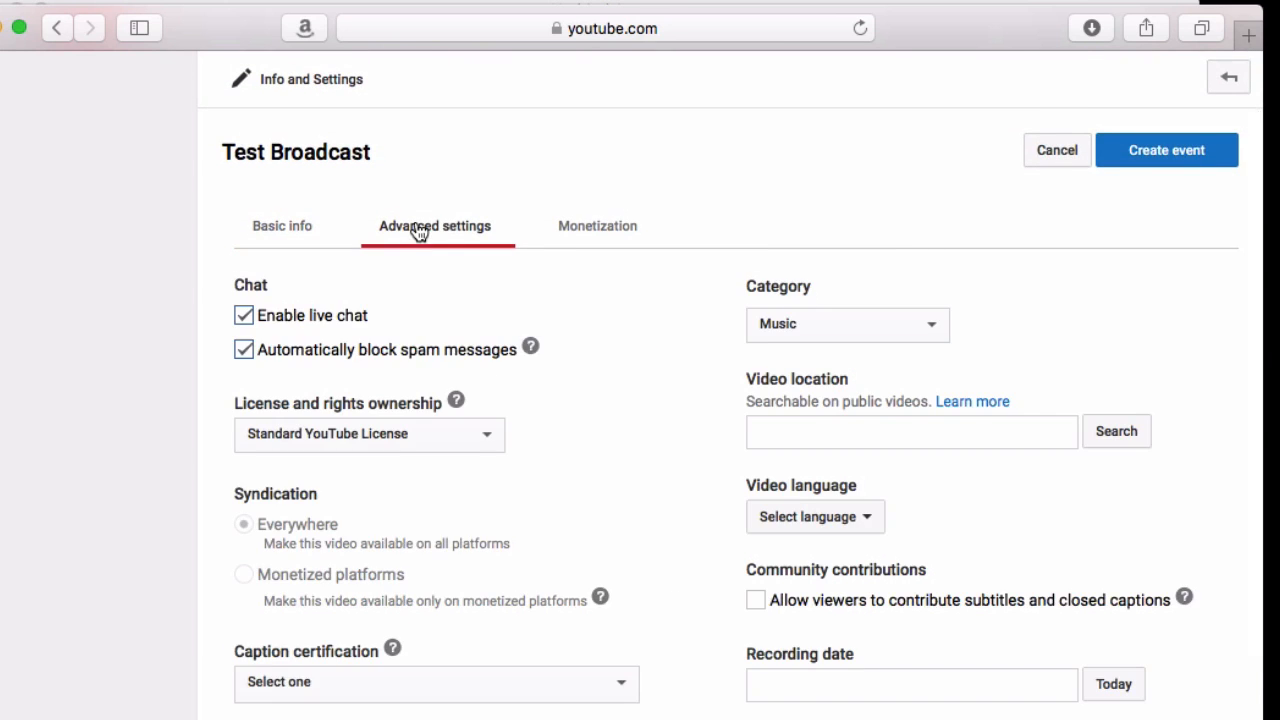
{"action": "left_click", "coordinate": [244, 322]}
Set the video language to English
{"action": "scroll", "coordinate": [601, 455], "scroll_direction": "down", "scroll_amount": 3}
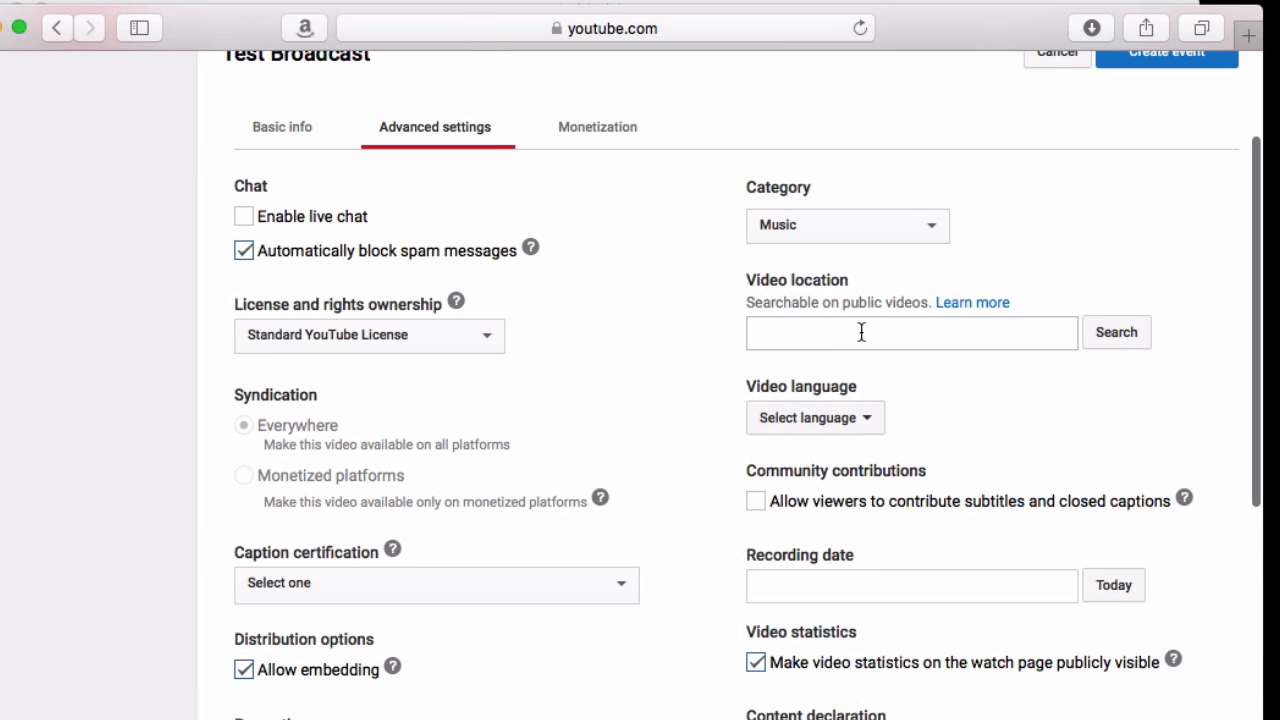
{"action": "left_click", "coordinate": [834, 420]}
{"action": "left_click", "coordinate": [826, 462]}
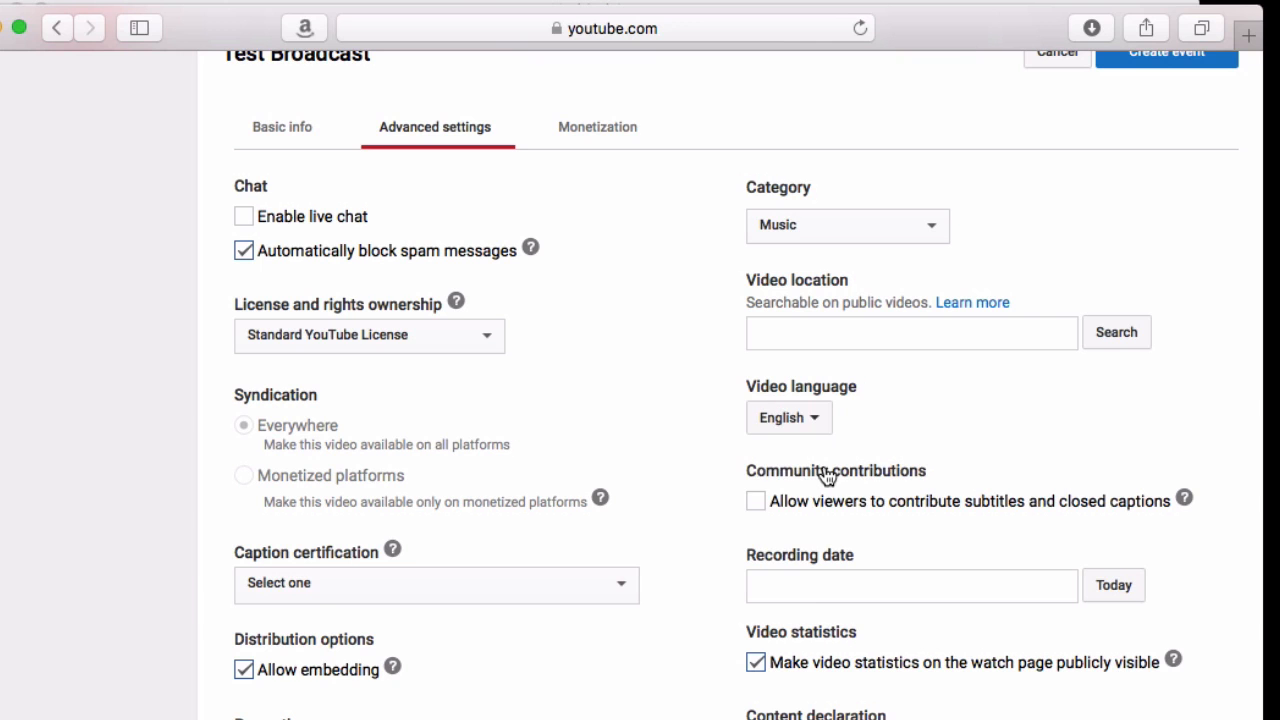
Set the recording date to today and the caption certification to "This content has never aired on television in the U.S."
{"action": "scroll", "coordinate": [710, 537], "scroll_direction": "down", "scroll_amount": 2}
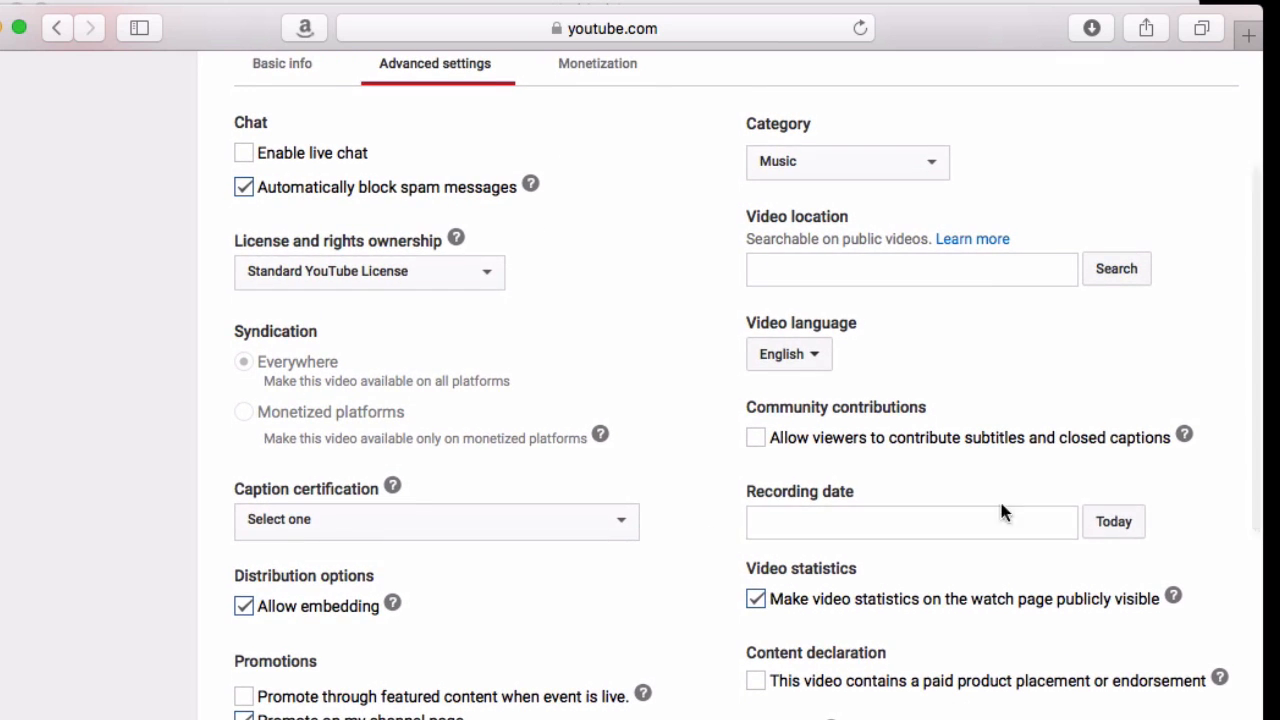
{"action": "left_click", "coordinate": [1115, 530]}
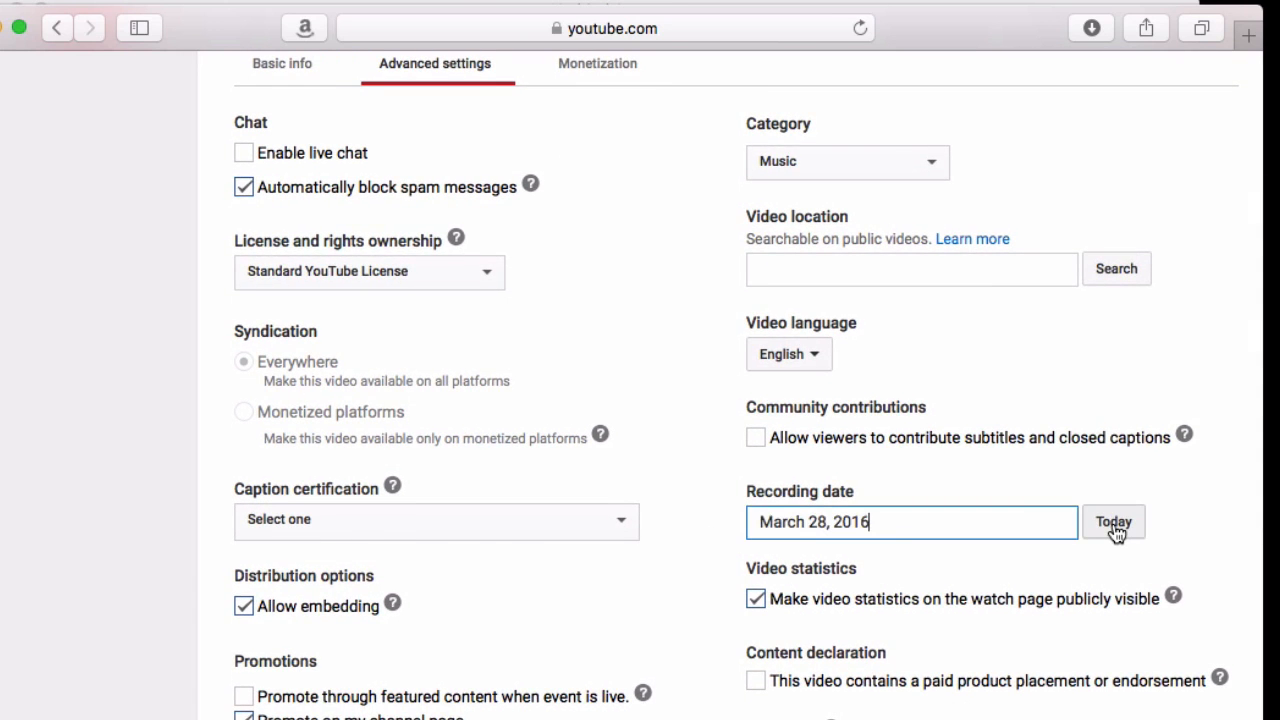
{"action": "left_click", "coordinate": [471, 526]}
{"action": "left_click", "coordinate": [462, 545]}
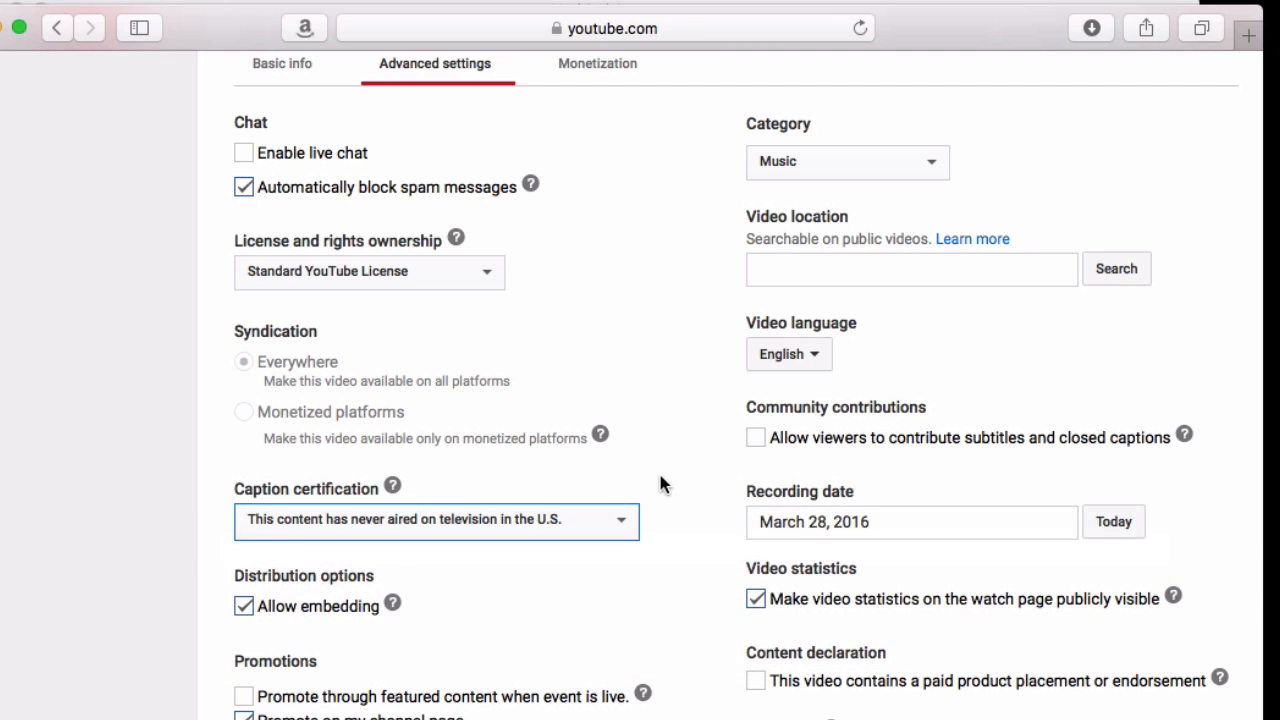
Review the remaining advanced settings and create the Test Broadcast event
{"action": "scroll", "coordinate": [665, 477], "scroll_direction": "down", "scroll_amount": 3}
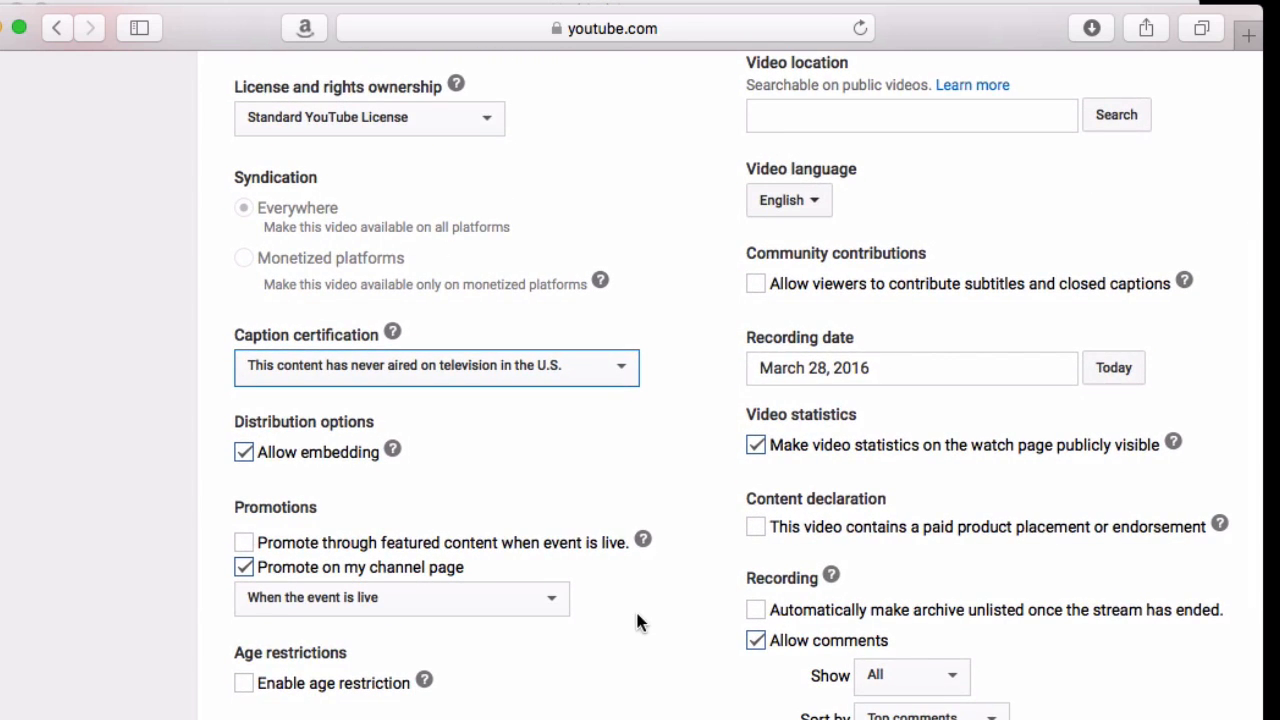
{"action": "scroll", "coordinate": [637, 621], "scroll_direction": "down", "scroll_amount": 6}
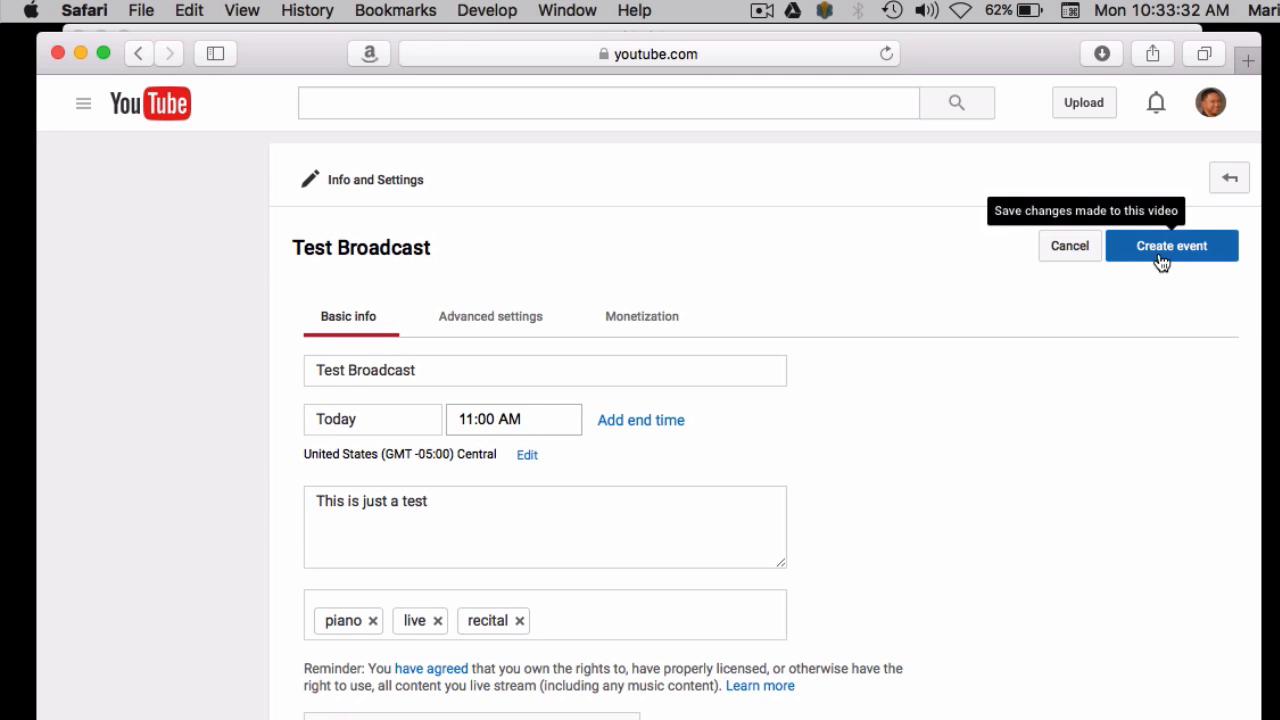
{"action": "left_click", "coordinate": [1162, 258]}
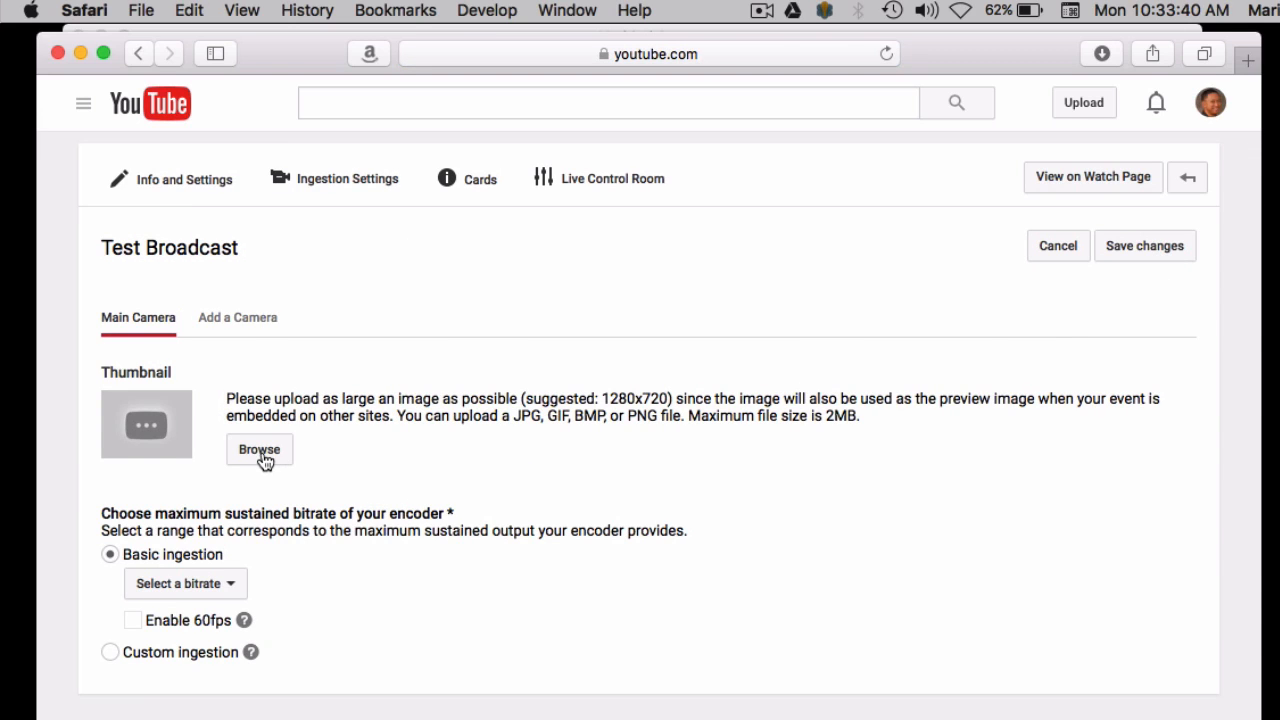
Upload the piano recital welcome PNG from the Desktop as the event's main camera thumbnail
{"action": "left_click", "coordinate": [262, 452]}
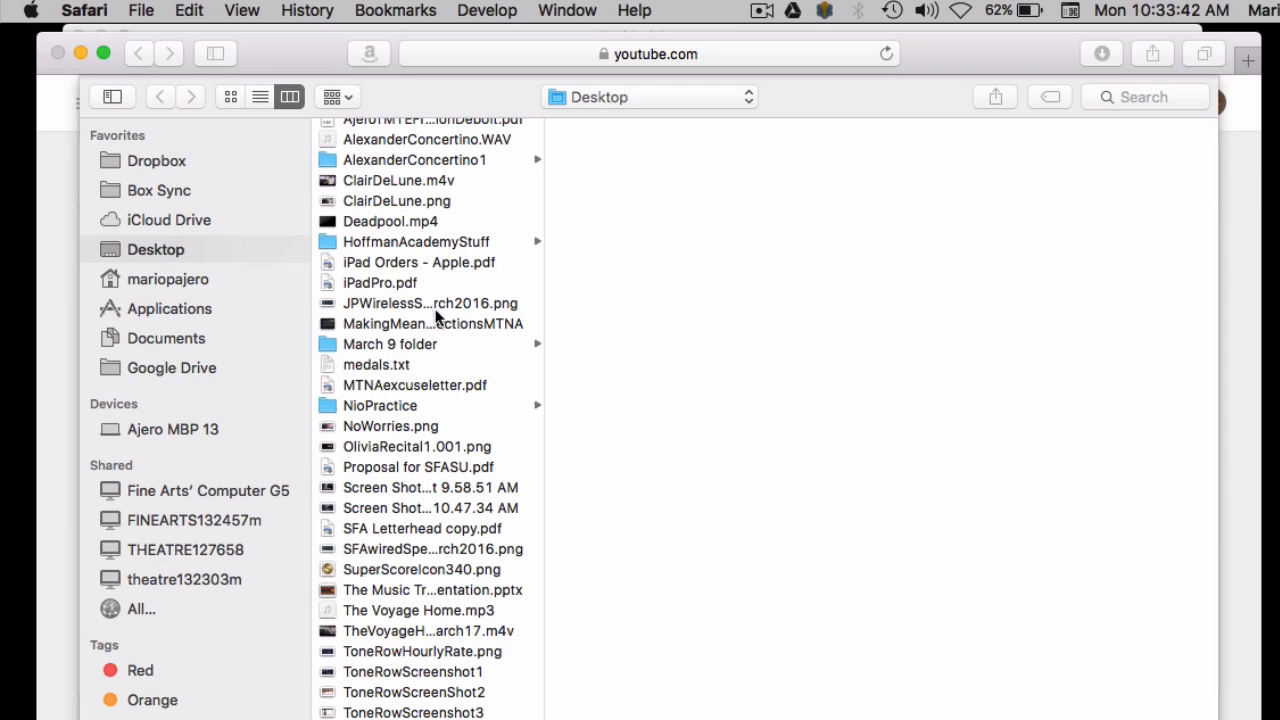
{"action": "left_click", "coordinate": [377, 446]}
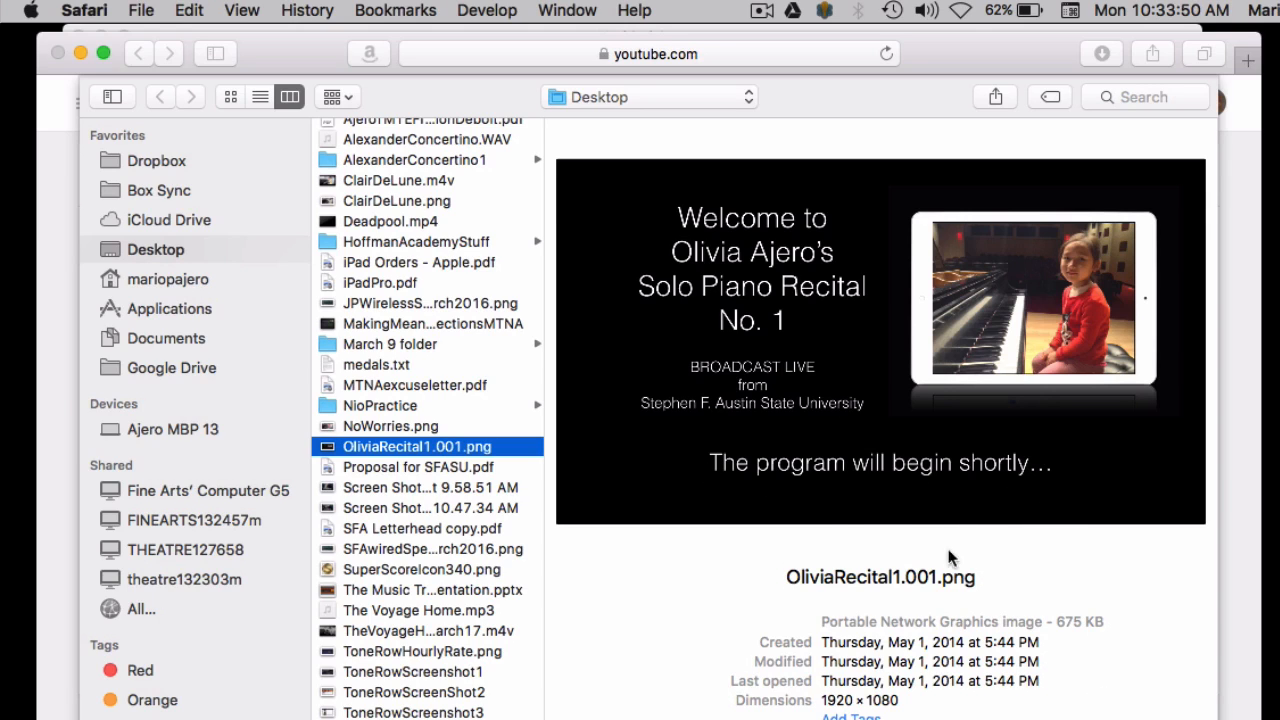
{"action": "key", "text": "Return"}
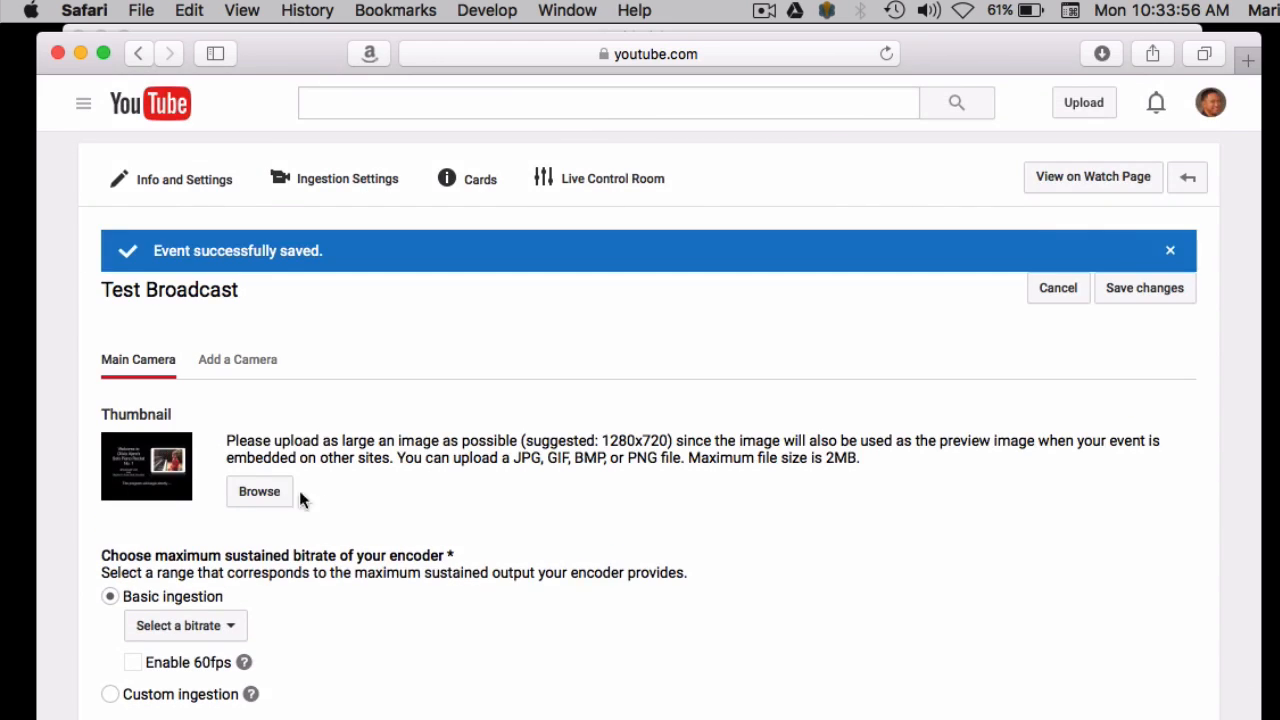
Set the encoder's maximum sustained bitrate for basic ingestion to 1500 Kbps - 4000 Kbps (720p)
{"action": "scroll", "coordinate": [395, 546], "scroll_direction": "down", "scroll_amount": 1}
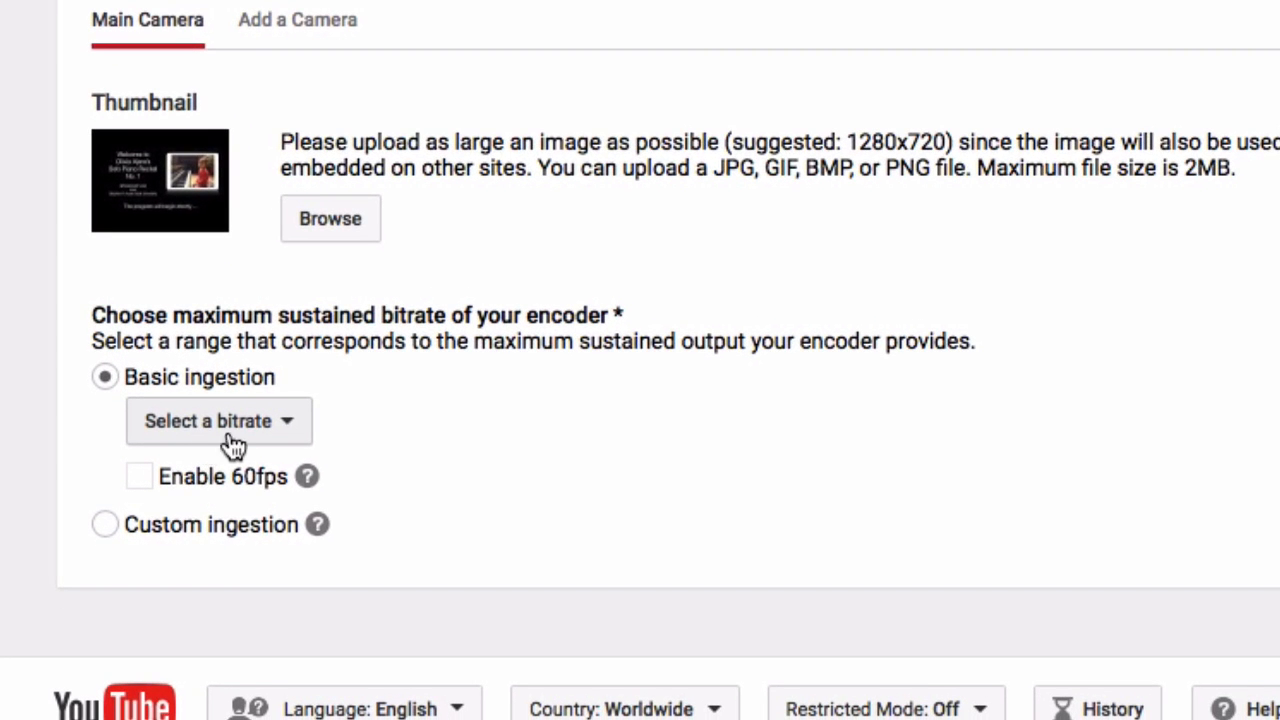
{"action": "left_click", "coordinate": [255, 443]}
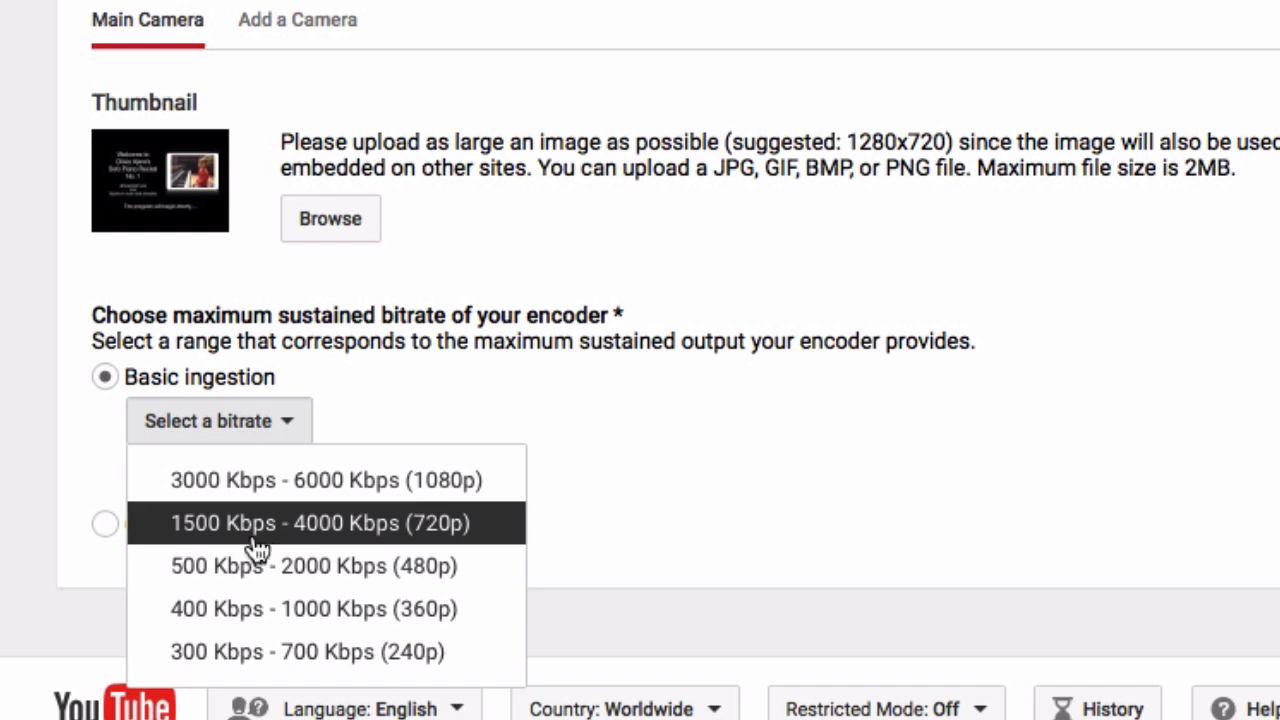
{"action": "left_click", "coordinate": [468, 538]}
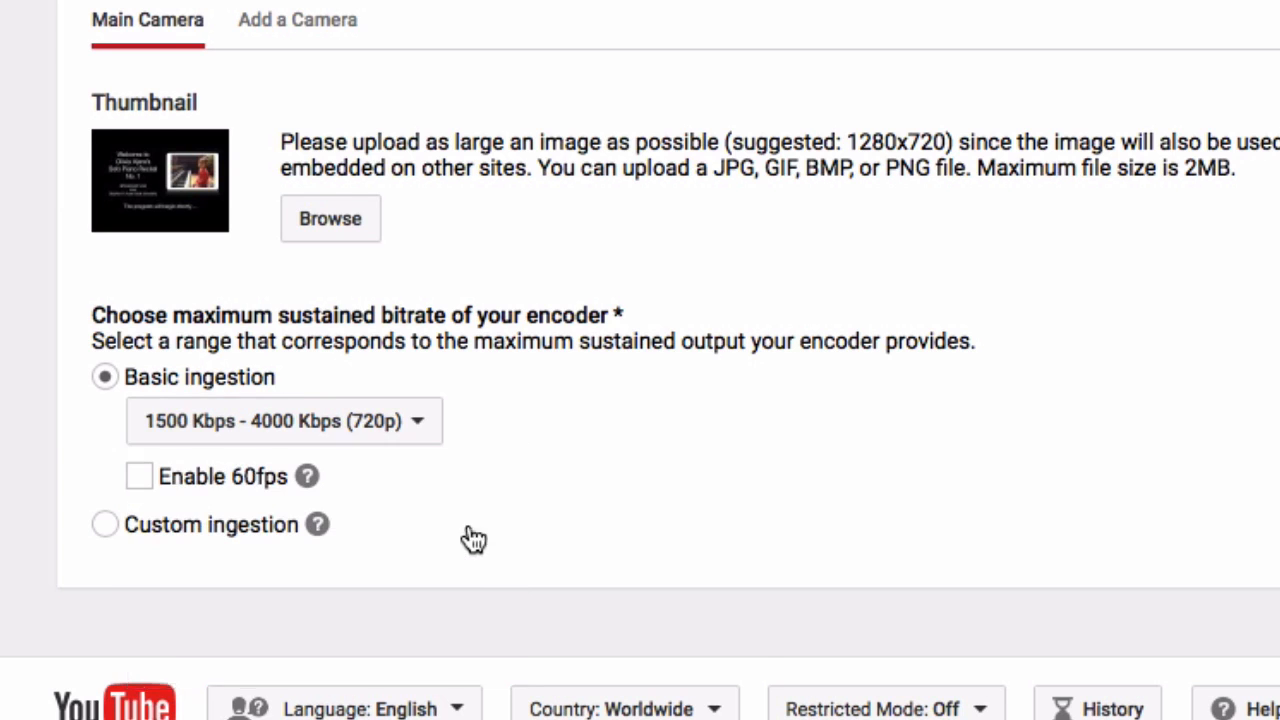
Choose Wirecast for YouTube as the encoder and save the event's ingestion settings
{"action": "scroll", "coordinate": [470, 533], "scroll_direction": "down", "scroll_amount": 1}
{"action": "scroll", "coordinate": [540, 511], "scroll_direction": "down", "scroll_amount": 2}
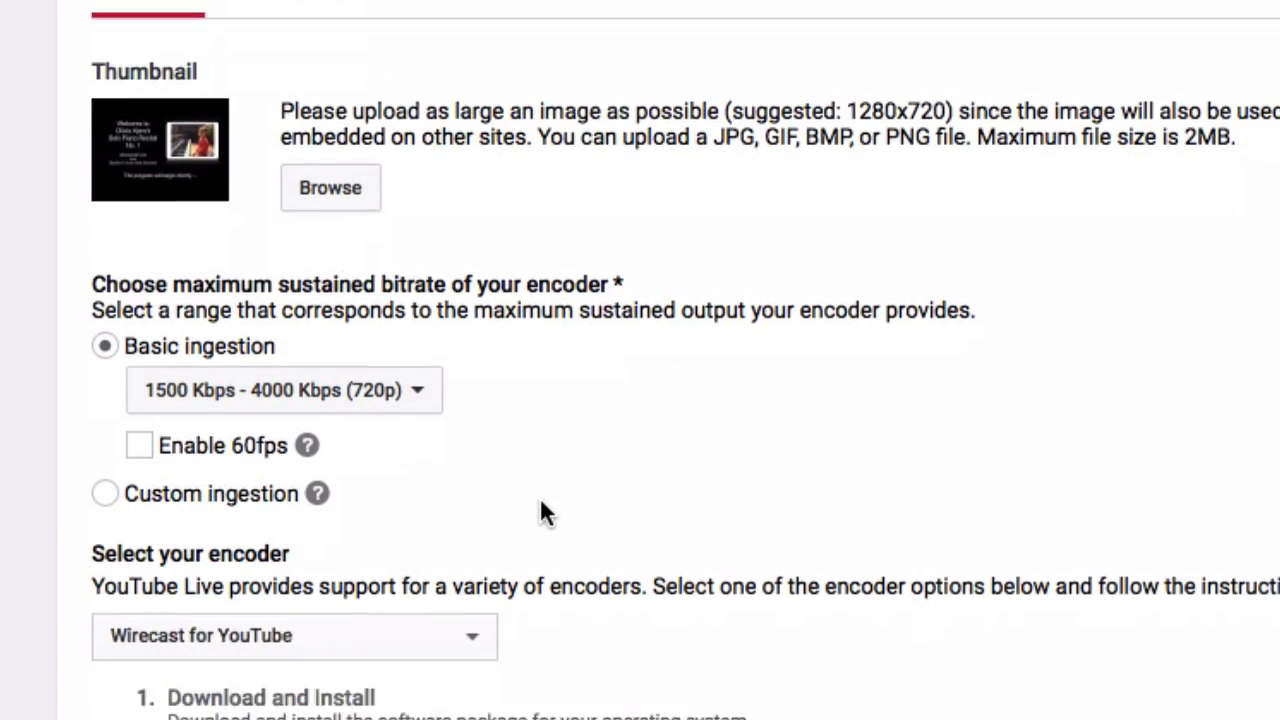
{"action": "scroll", "coordinate": [540, 500], "scroll_direction": "down", "scroll_amount": 5}
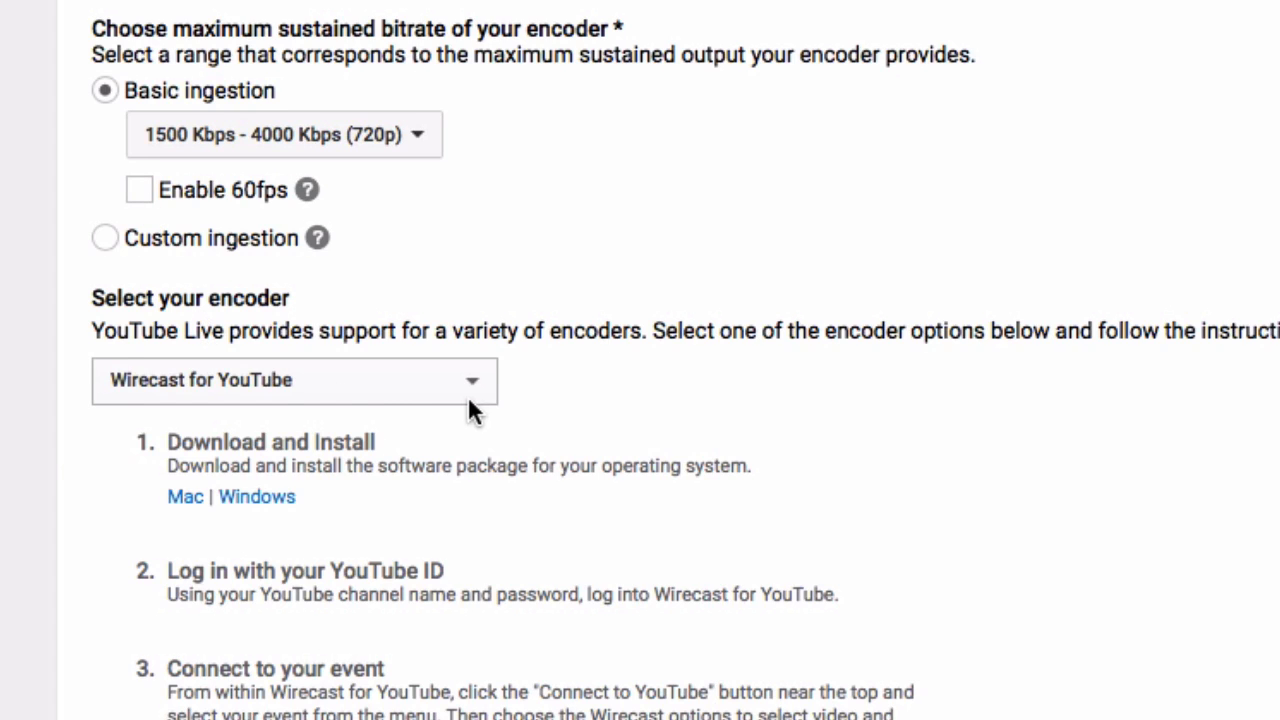
{"action": "left_click", "coordinate": [431, 394]}
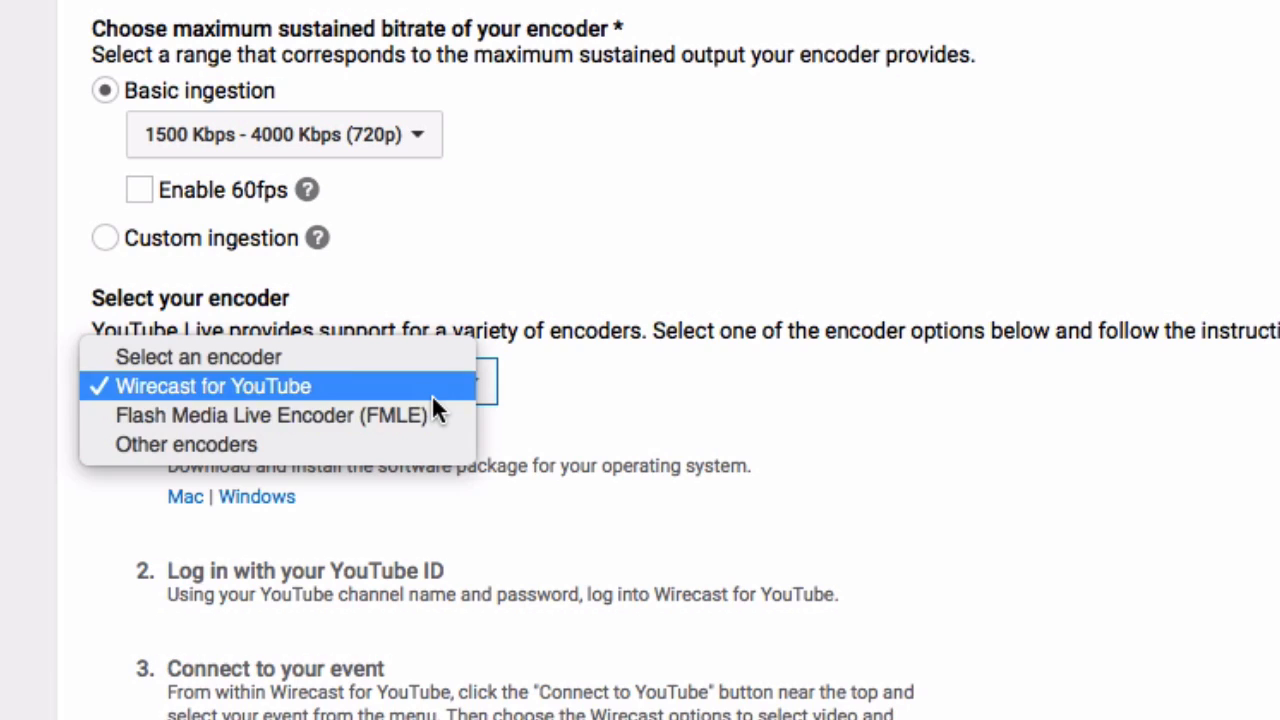
{"action": "left_click", "coordinate": [431, 394]}
{"action": "scroll", "coordinate": [791, 352], "scroll_direction": "down", "scroll_amount": 6}
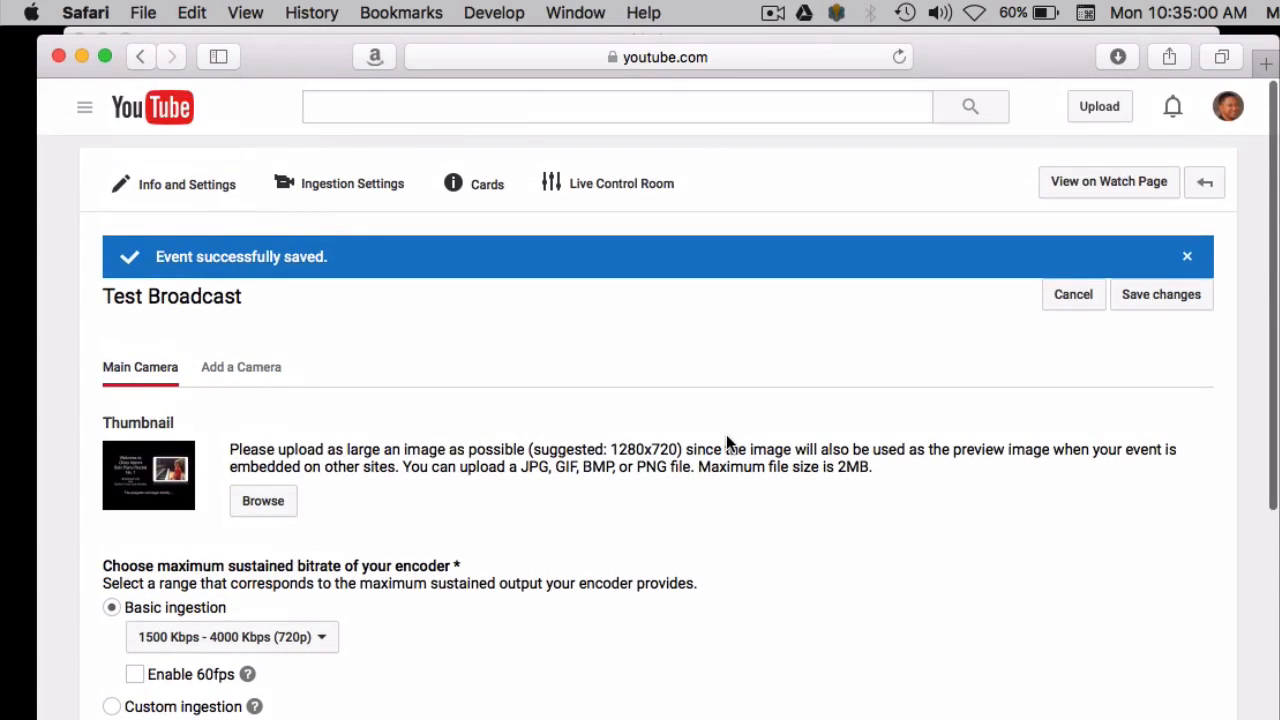
{"action": "left_click", "coordinate": [1162, 294]}
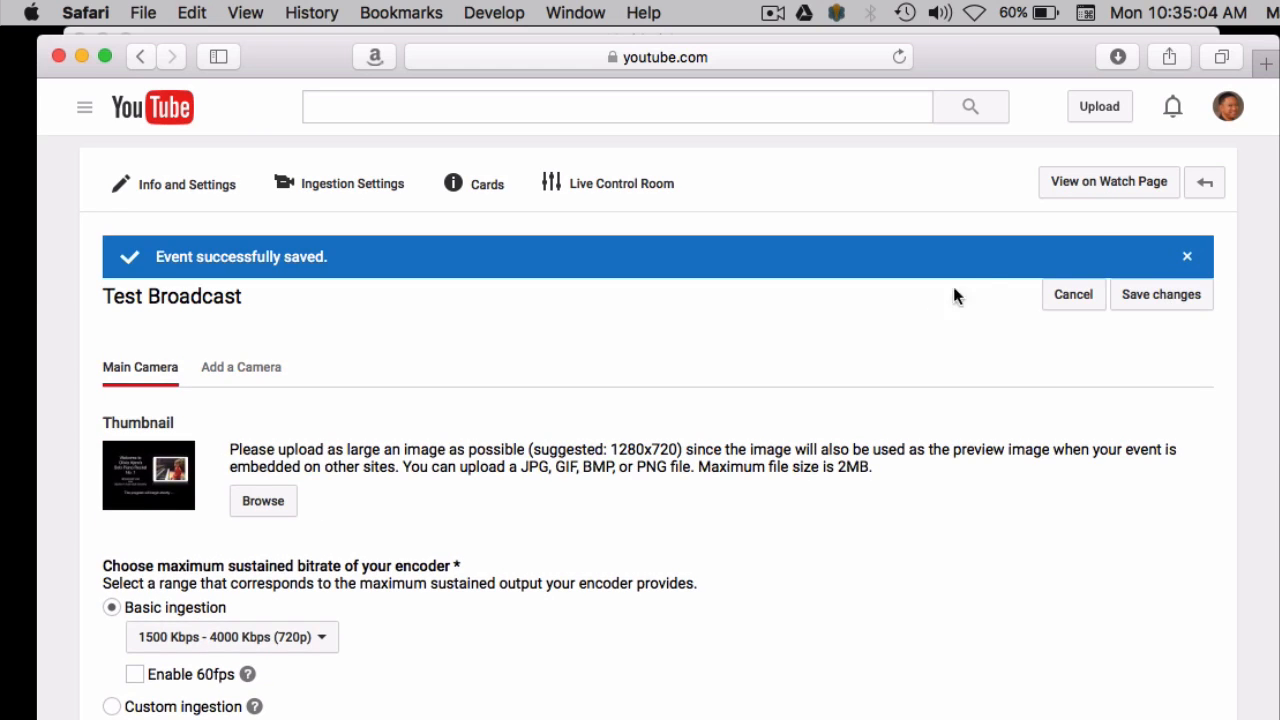
{"action": "left_click", "coordinate": [1204, 184]}
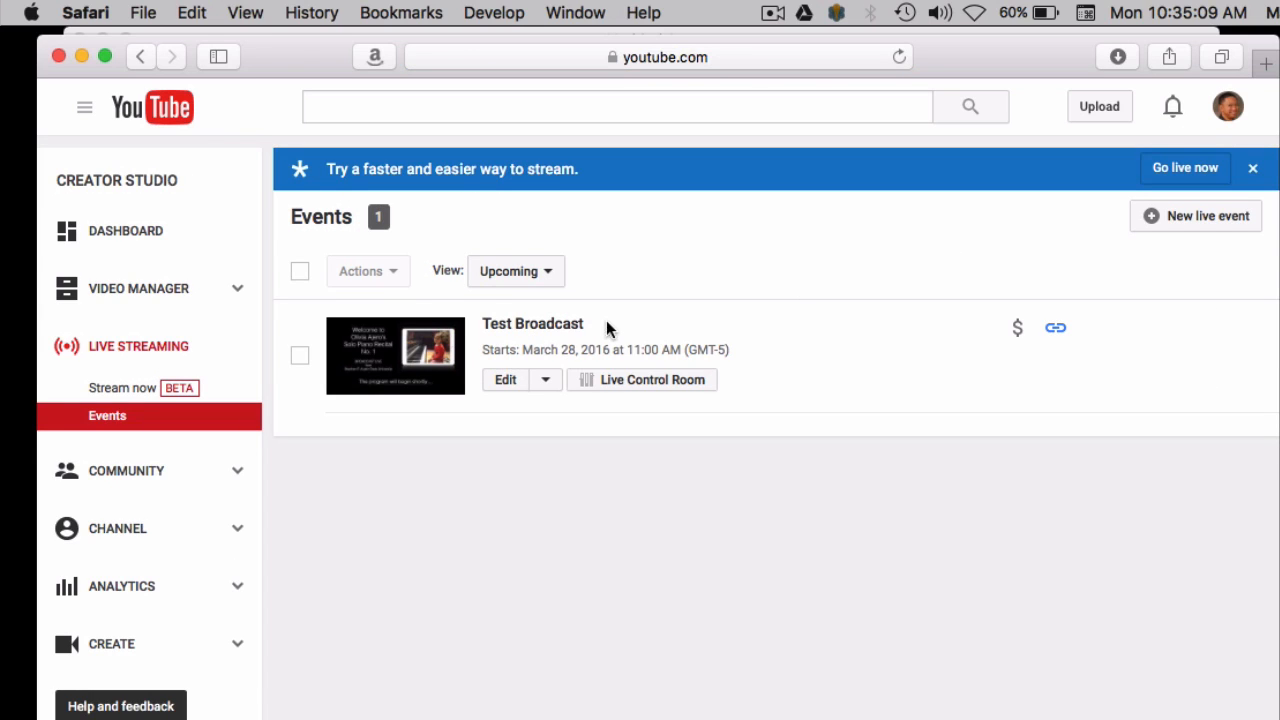
{"action": "left_click", "coordinate": [548, 325]}
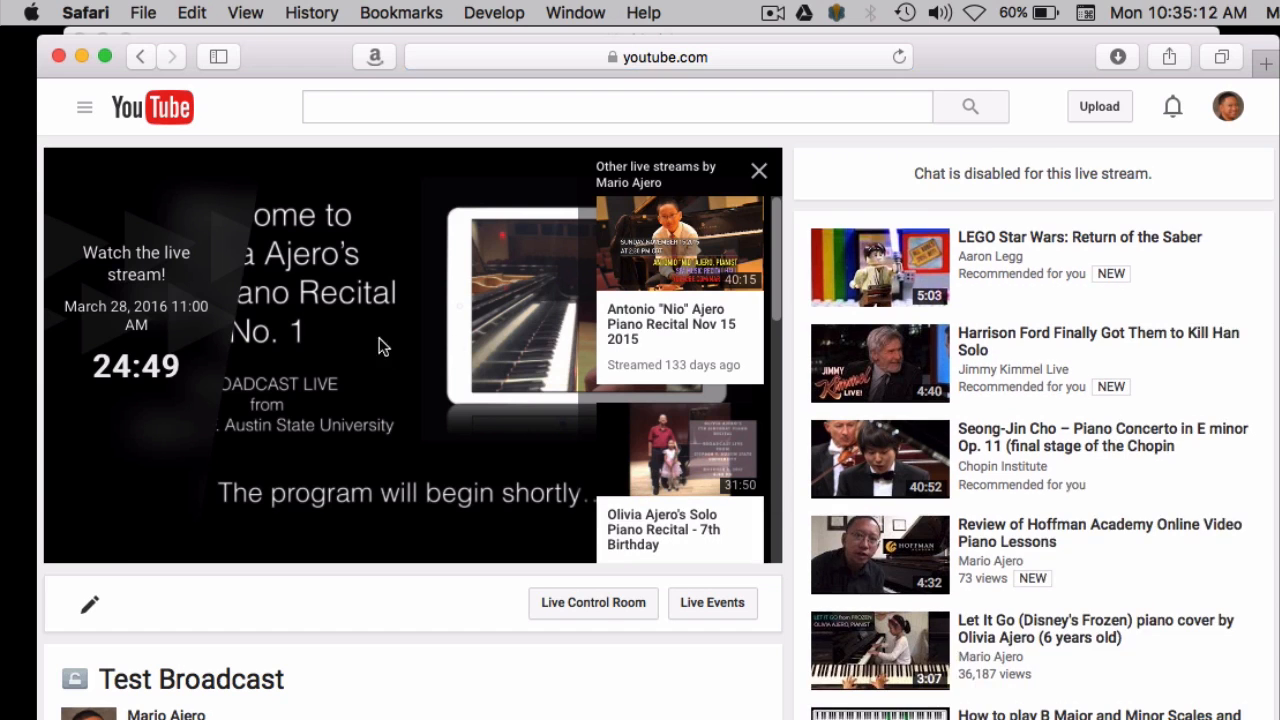
{"action": "left_click", "coordinate": [760, 175]}
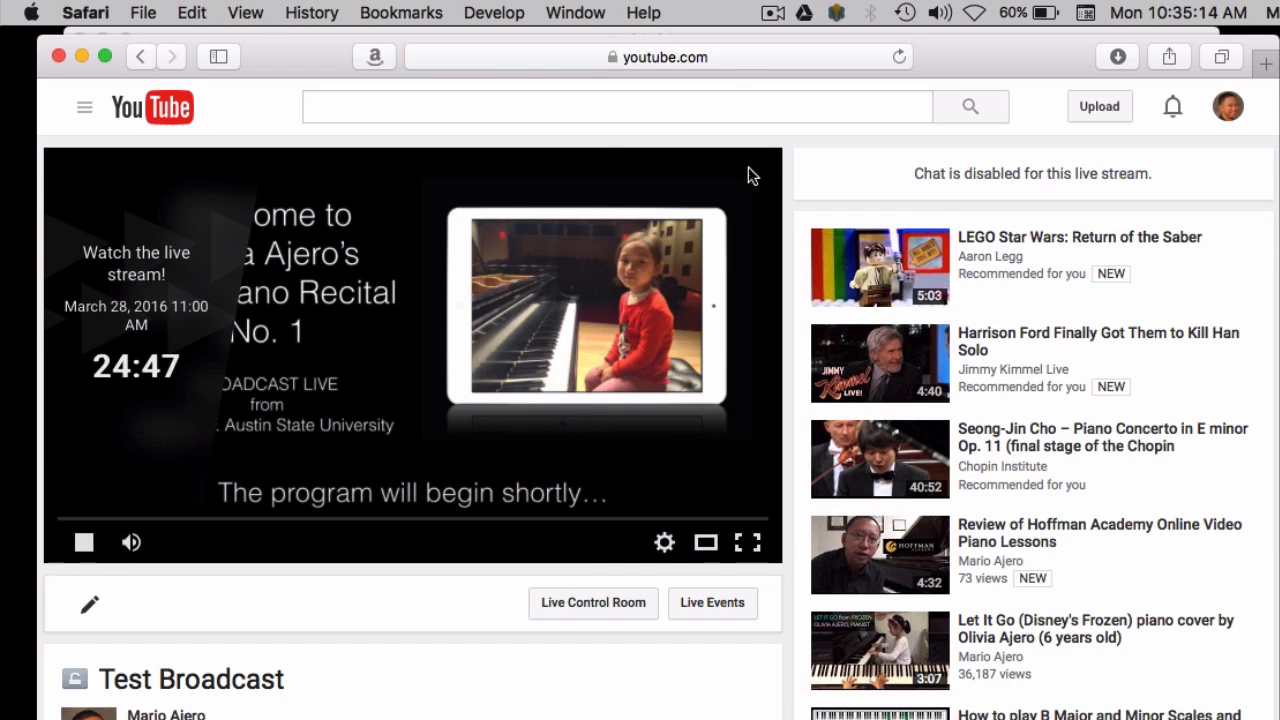
{"action": "left_click", "coordinate": [705, 55]}
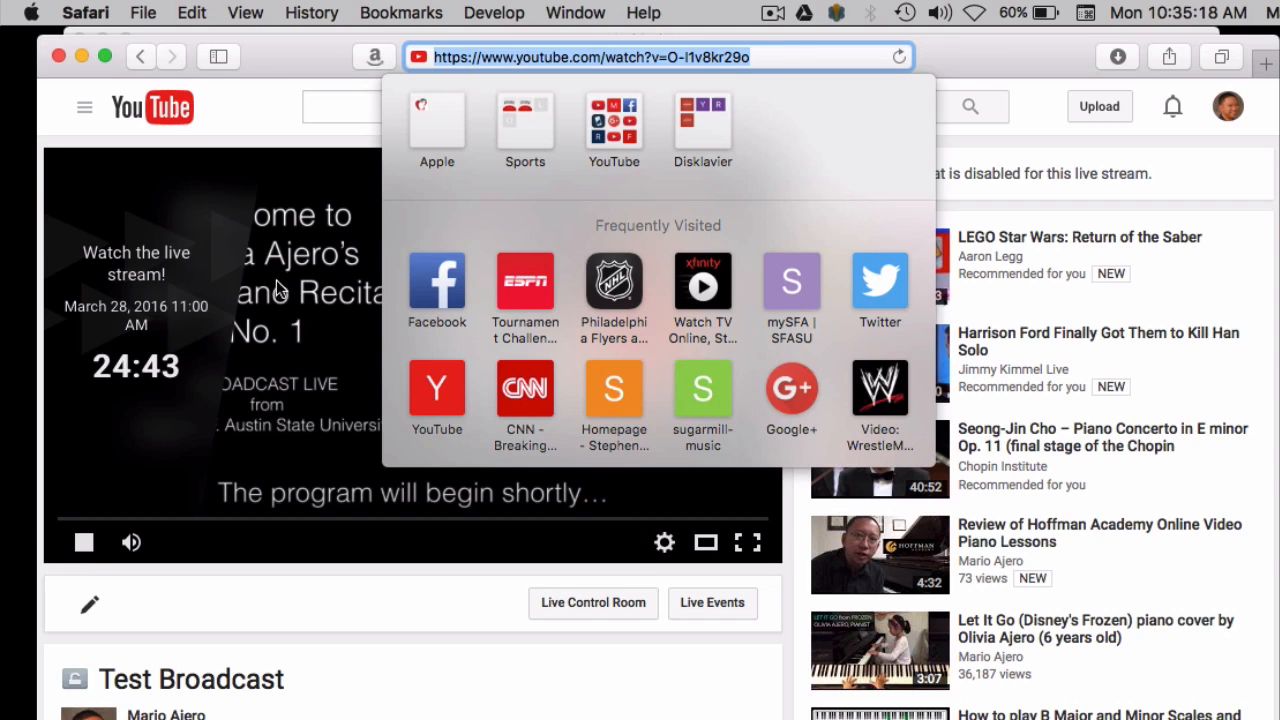
{"action": "left_click", "coordinate": [302, 336]}
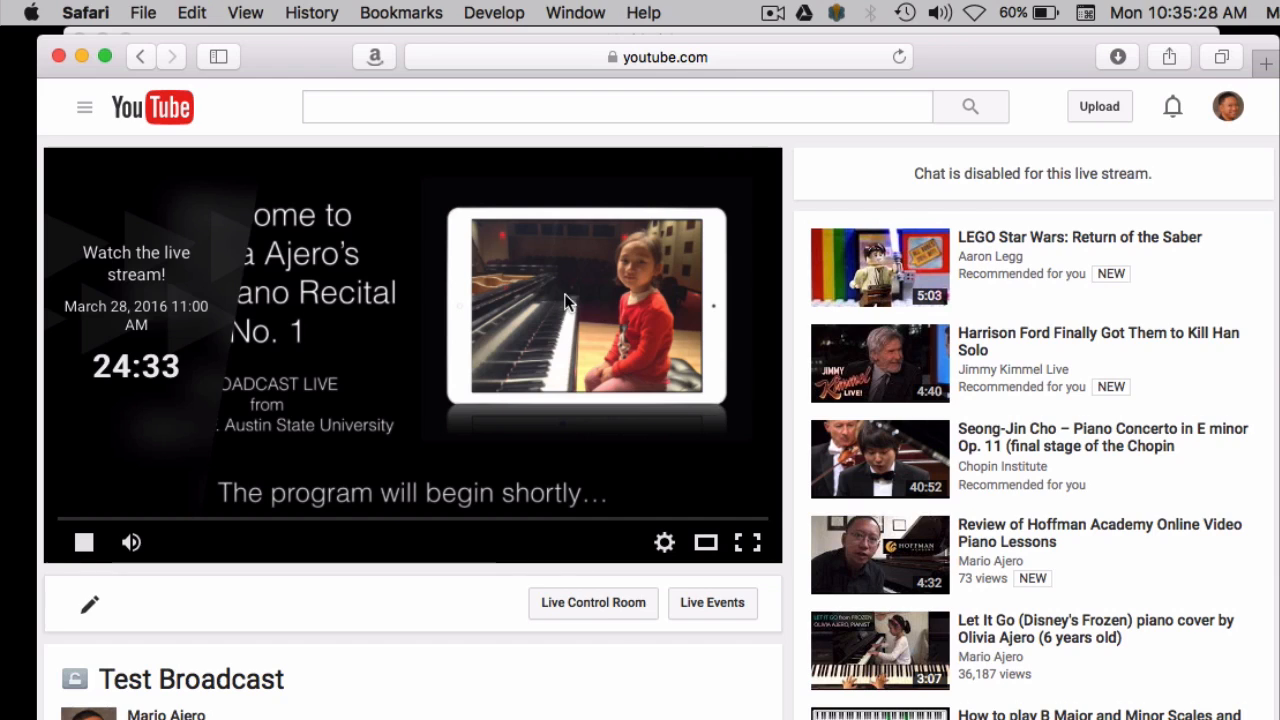
Open the Live Control Room for Test Broadcast and look over its stream status
{"action": "left_click", "coordinate": [629, 613]}
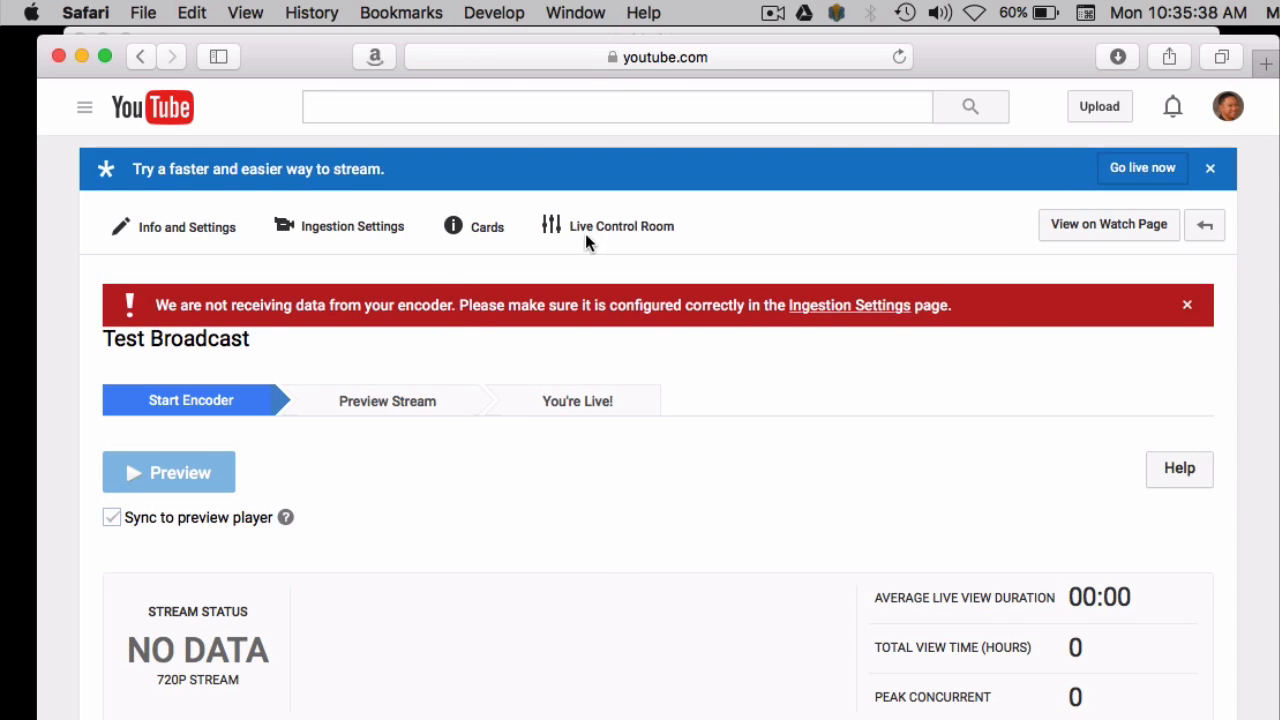
{"action": "scroll", "coordinate": [391, 505], "scroll_direction": "down", "scroll_amount": 1}
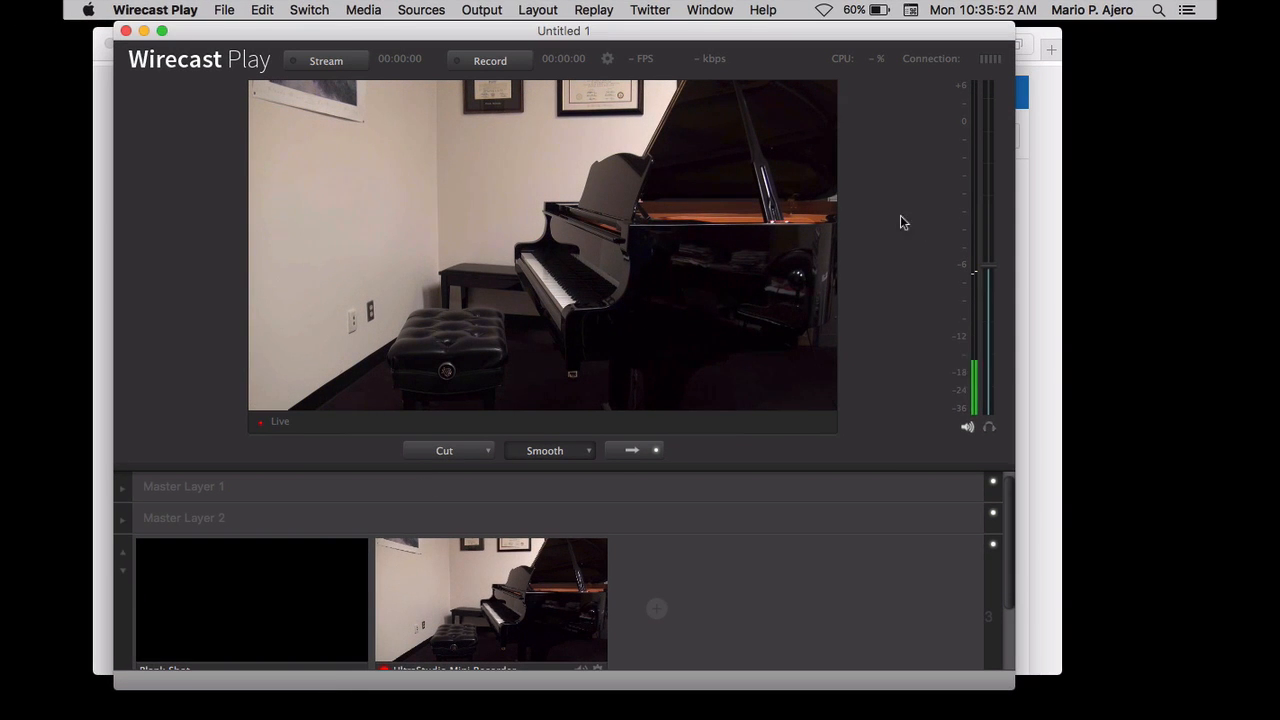
In Wirecast Play, switch the live output to Blank Shot and back to the UltraStudio Mini Recorder shot
{"action": "scroll", "coordinate": [616, 504], "scroll_direction": "down", "scroll_amount": 2}
{"action": "scroll", "coordinate": [616, 503], "scroll_direction": "up", "scroll_amount": 1}
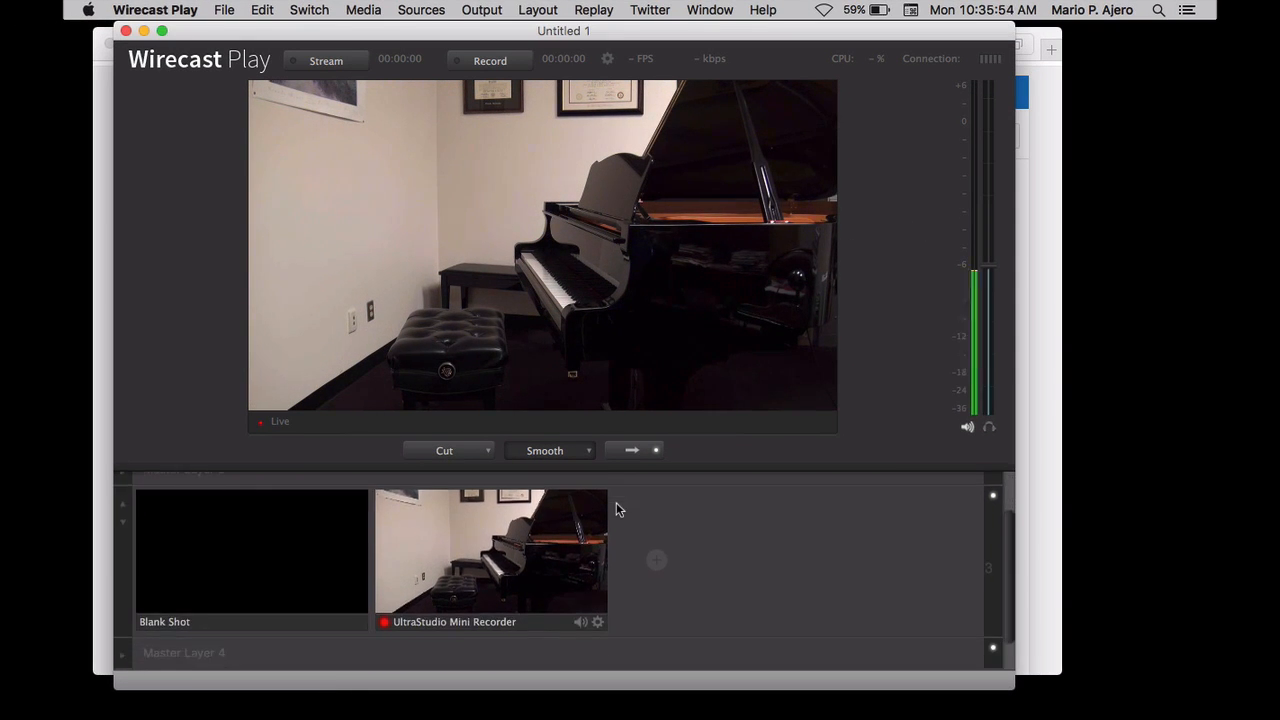
{"action": "left_click", "coordinate": [338, 577]}
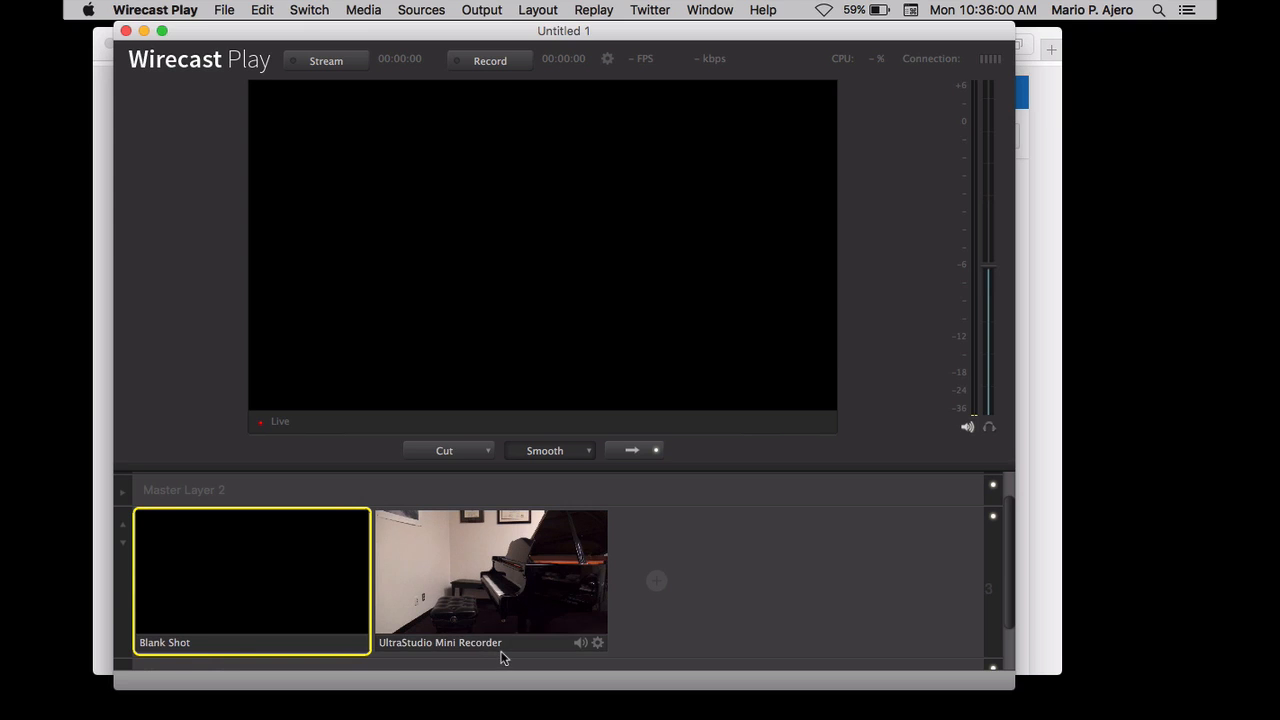
{"action": "left_click", "coordinate": [536, 590]}
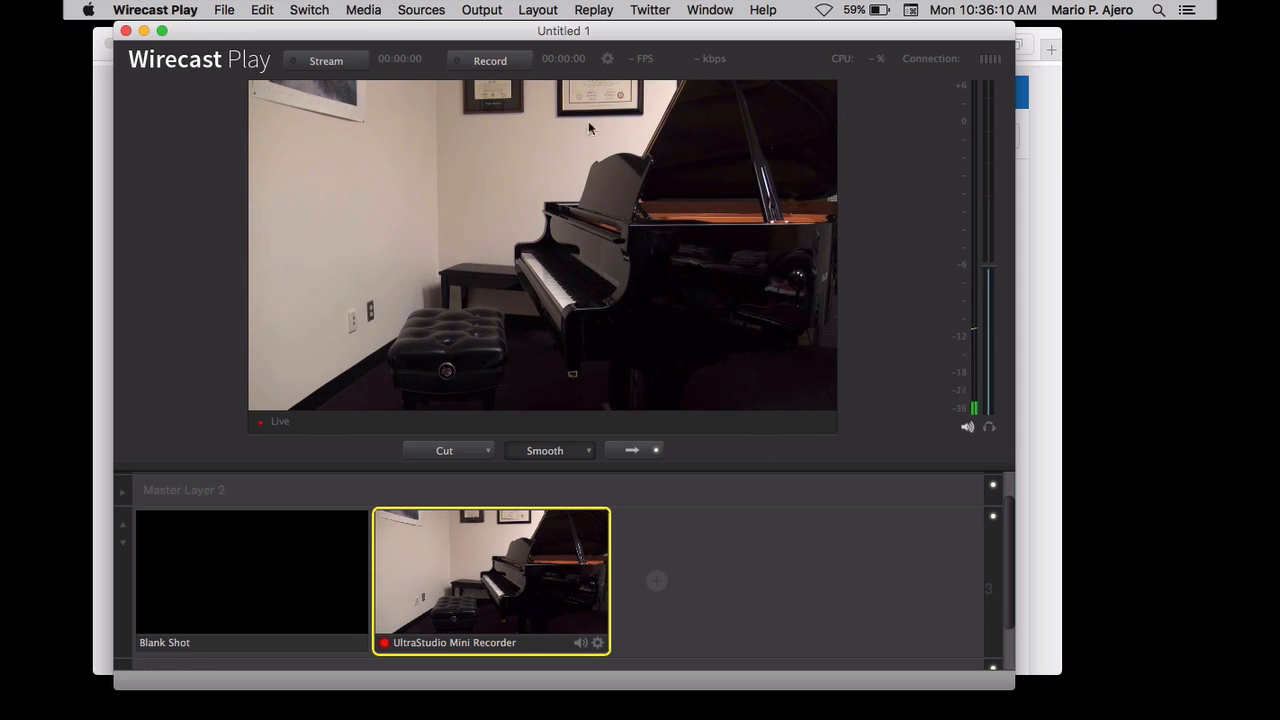
Open the output settings and authenticate the YouTube output with the personal Google account, allowing Wirecast the requested permissions
{"action": "left_click", "coordinate": [494, 12]}
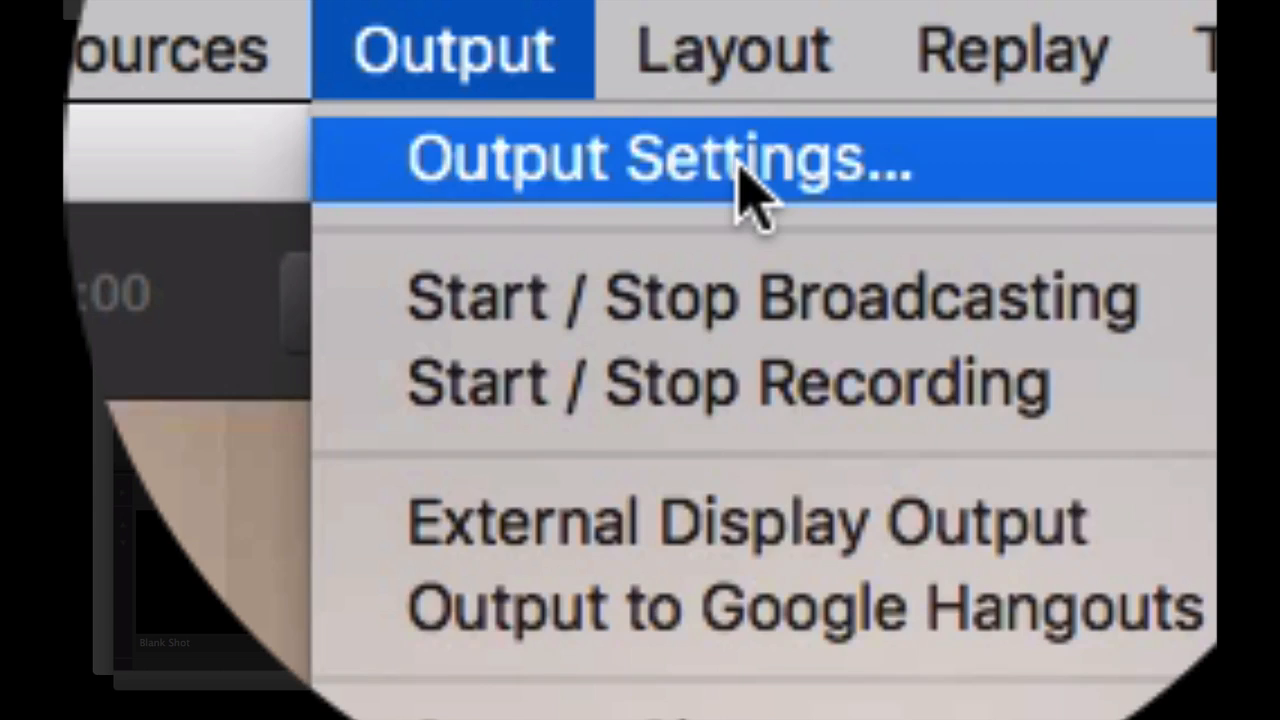
{"action": "left_click", "coordinate": [745, 160]}
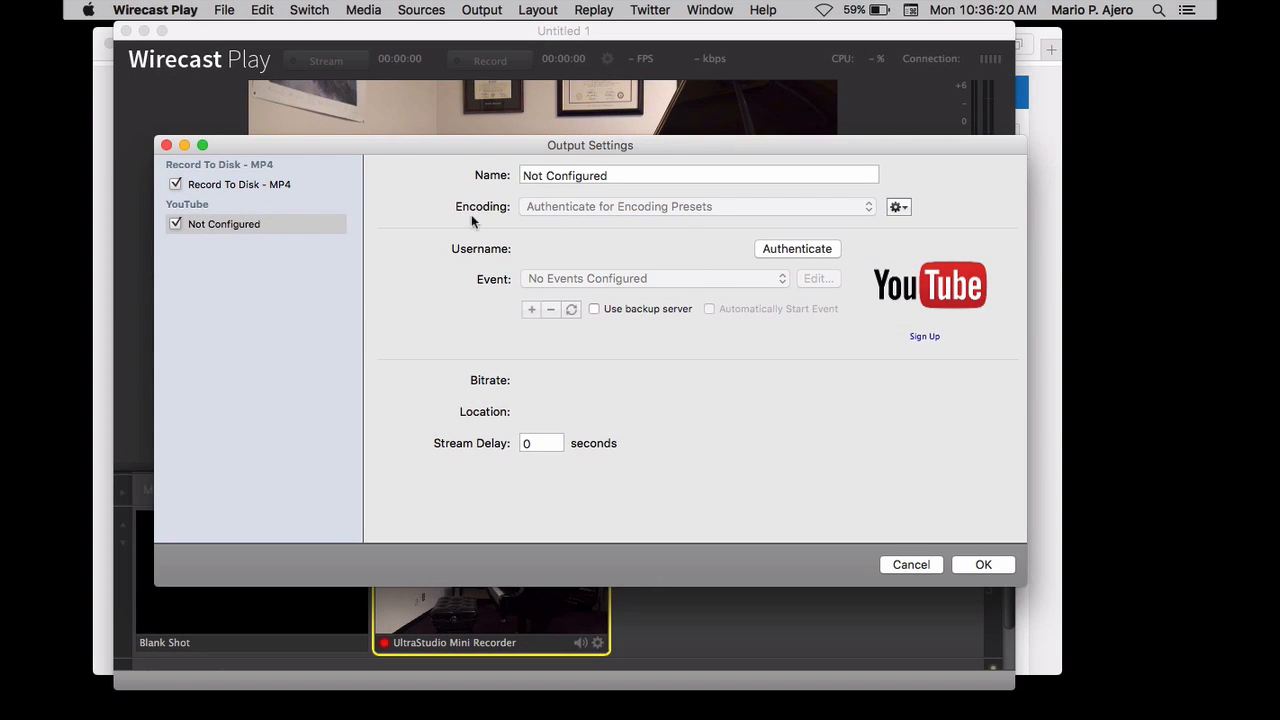
{"action": "left_click", "coordinate": [795, 248]}
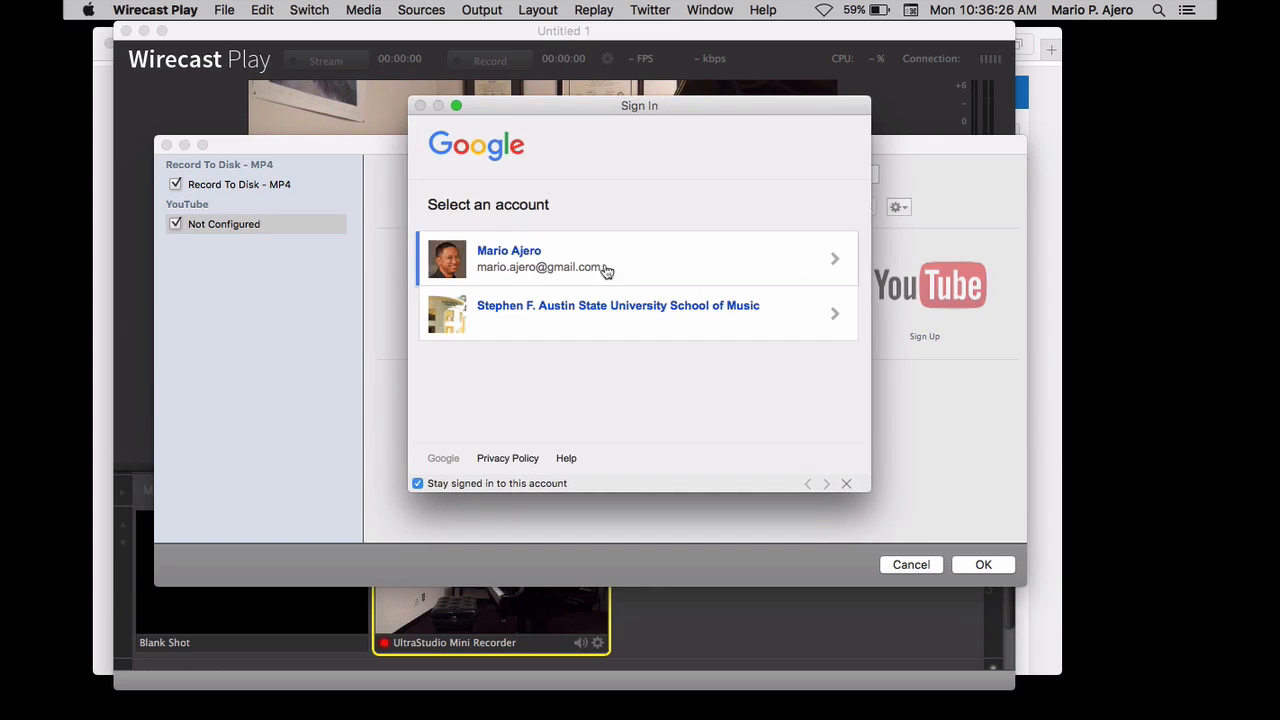
{"action": "left_click", "coordinate": [678, 268]}
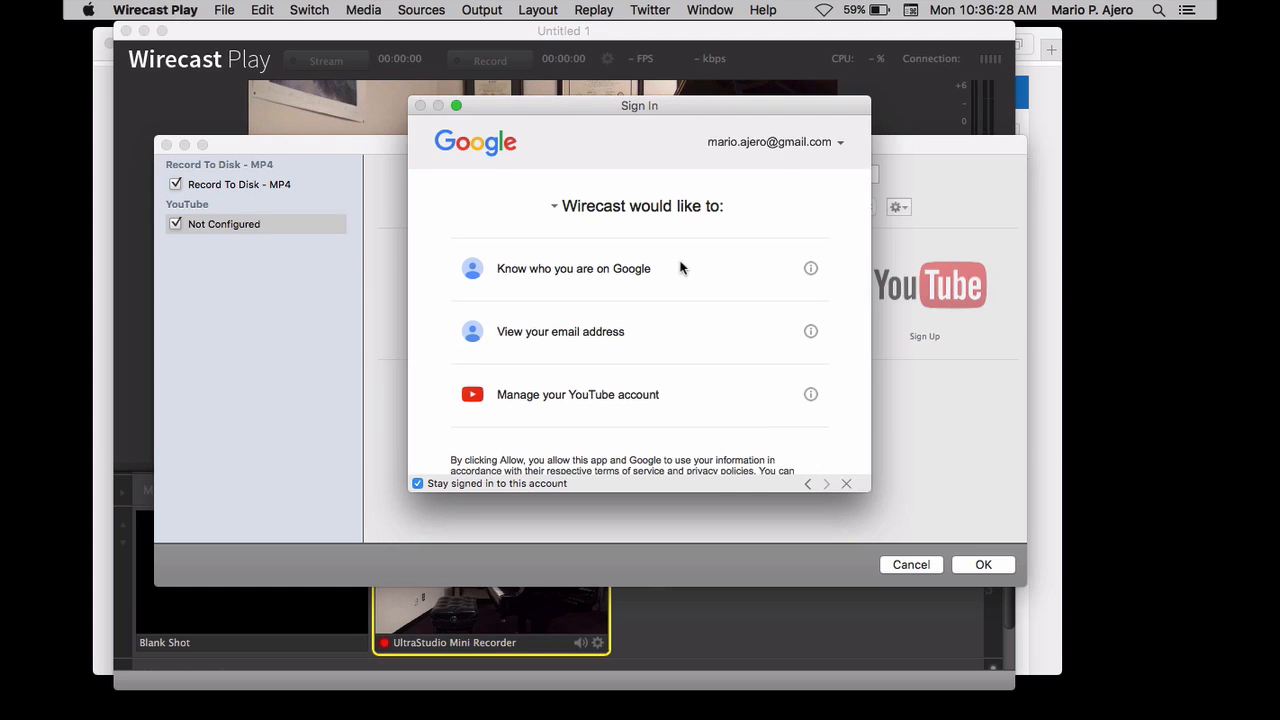
{"action": "scroll", "coordinate": [795, 423], "scroll_direction": "down", "scroll_amount": 2}
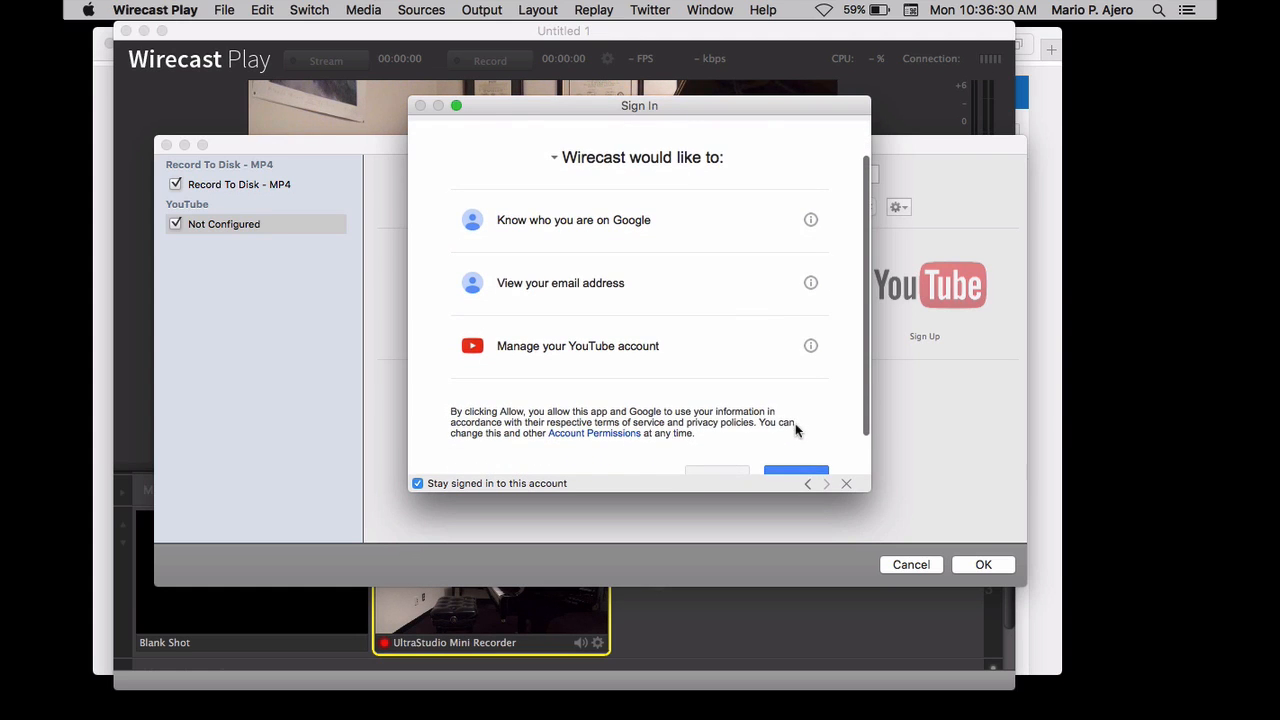
{"action": "scroll", "coordinate": [668, 266], "scroll_direction": "down", "scroll_amount": 1}
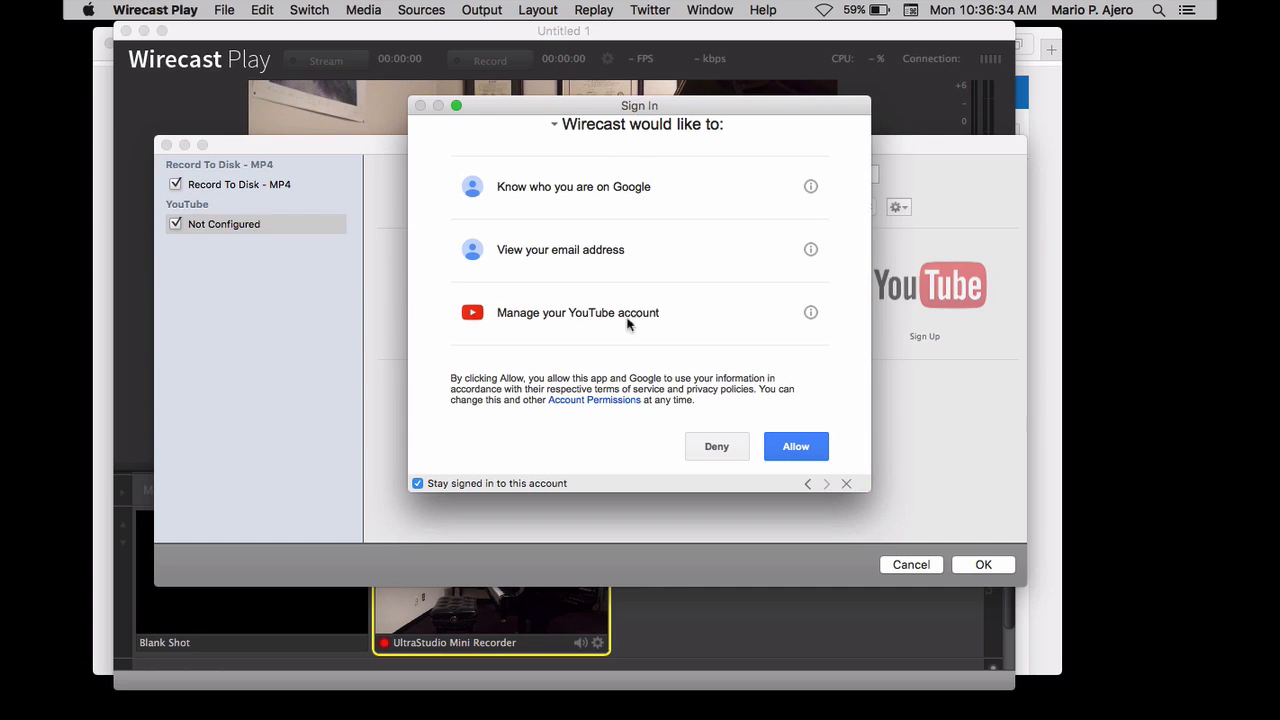
{"action": "left_click", "coordinate": [797, 448]}
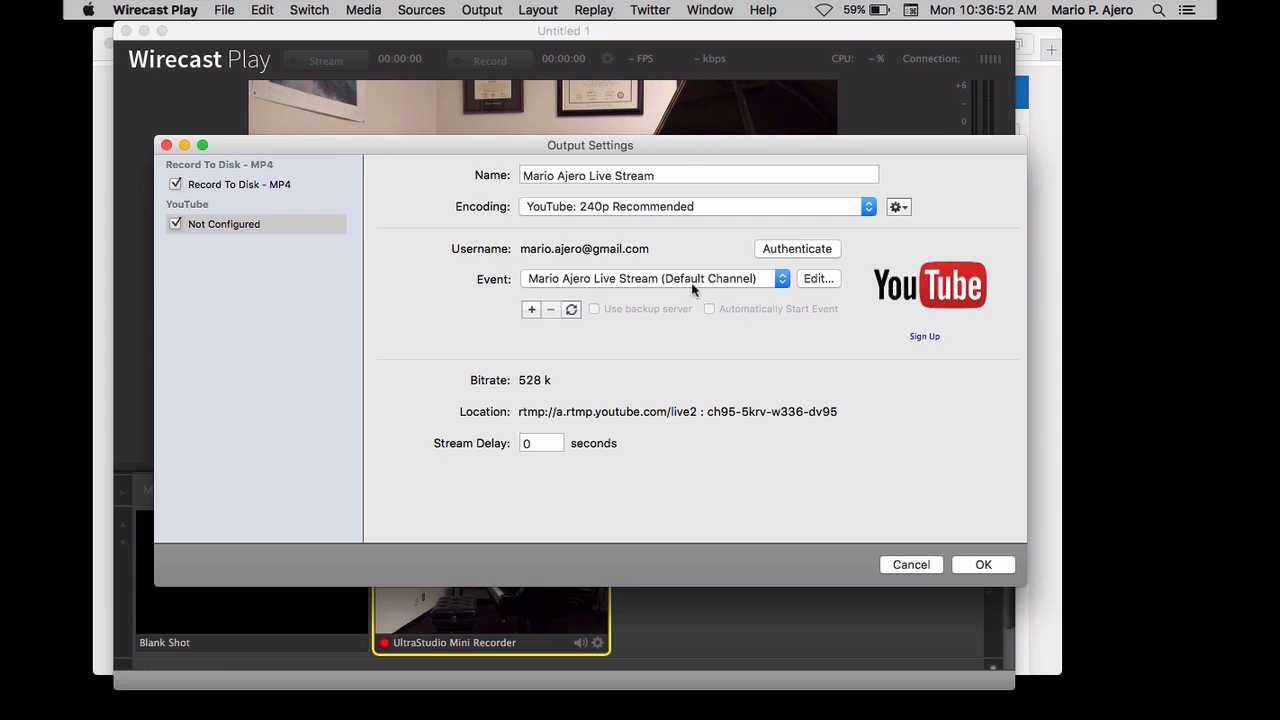
Set the YouTube output to the Test Broadcast event with the YouTube: 720p Recommended encoding and accept the settings
{"action": "left_click", "coordinate": [634, 279]}
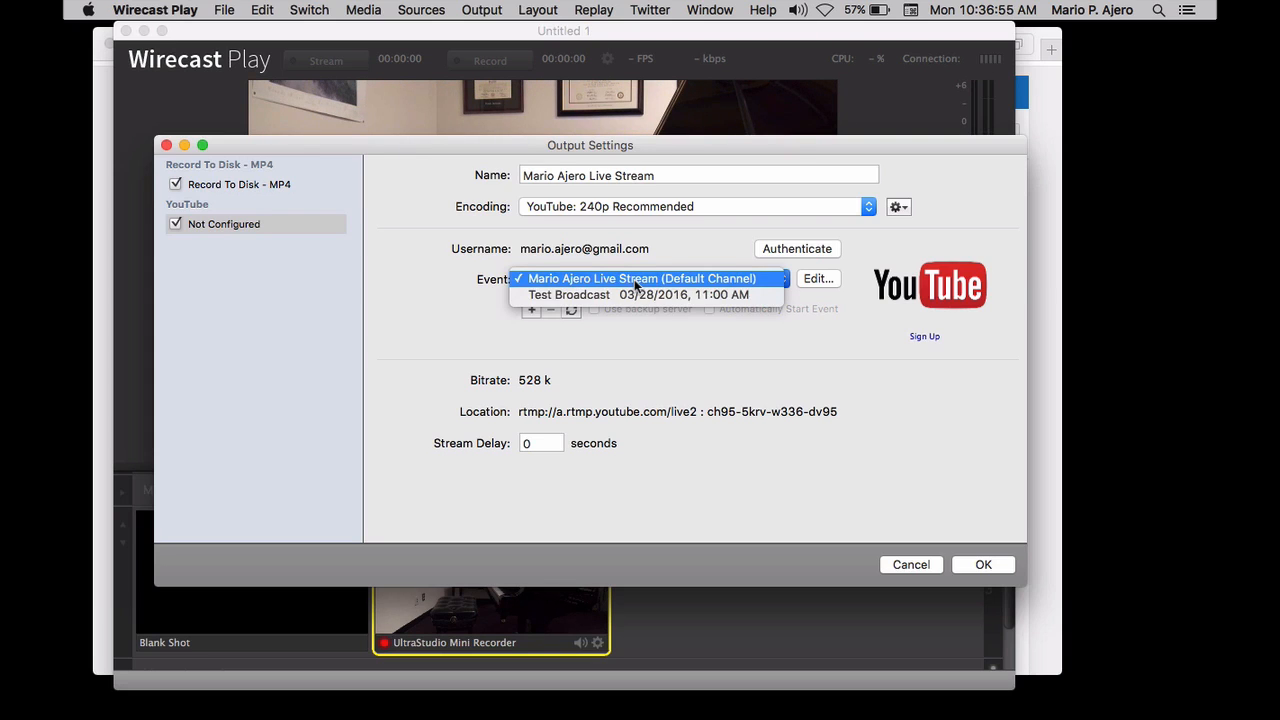
{"action": "left_click", "coordinate": [764, 297]}
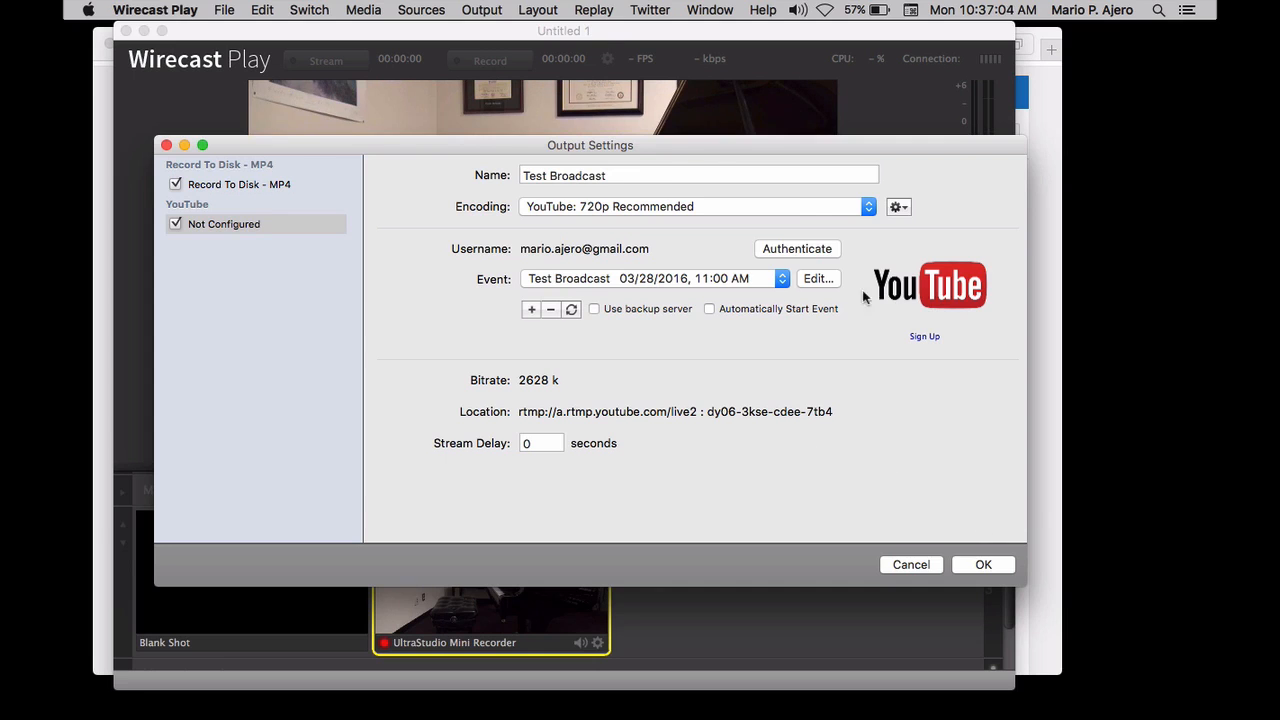
{"action": "left_click", "coordinate": [786, 206]}
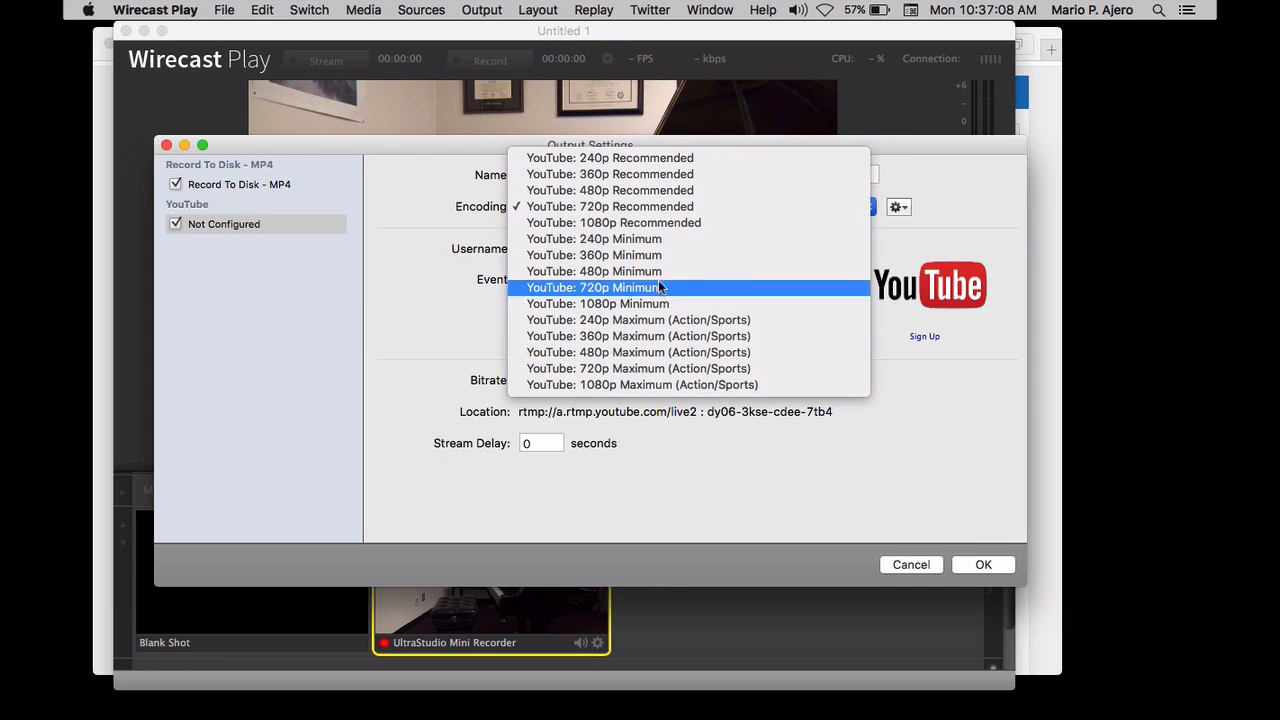
{"action": "left_click", "coordinate": [713, 205]}
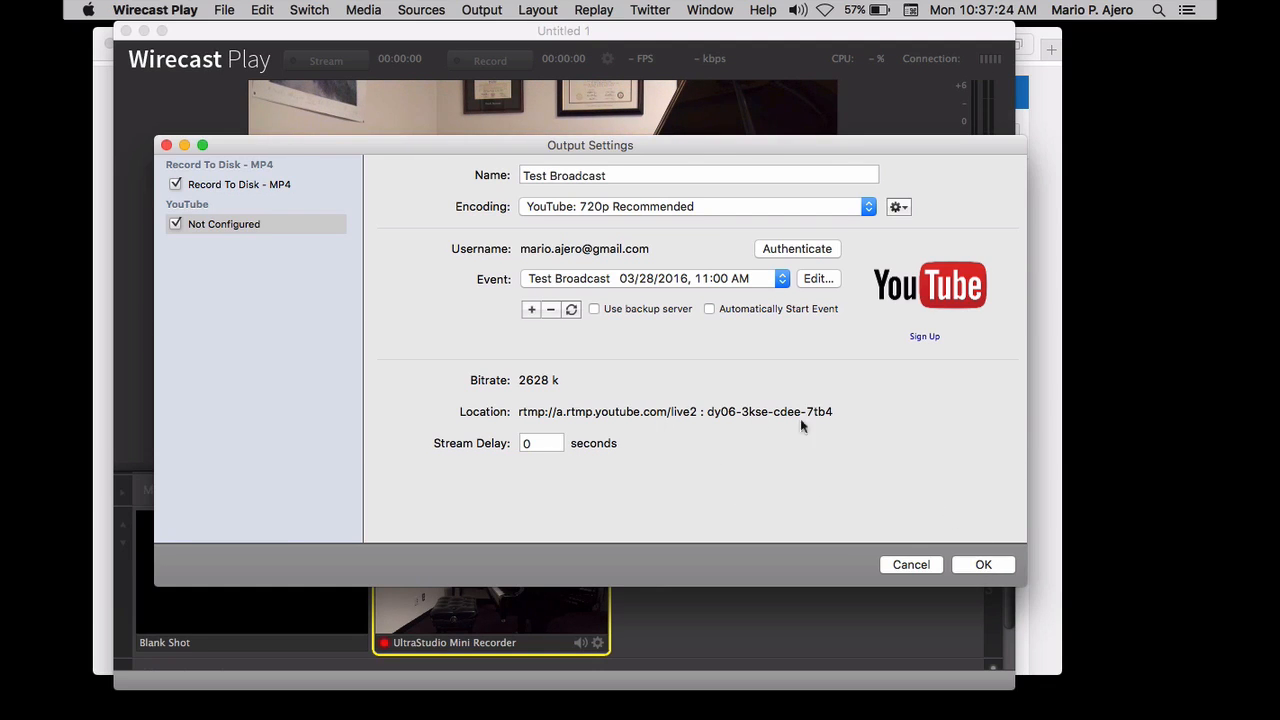
{"action": "left_click", "coordinate": [985, 565]}
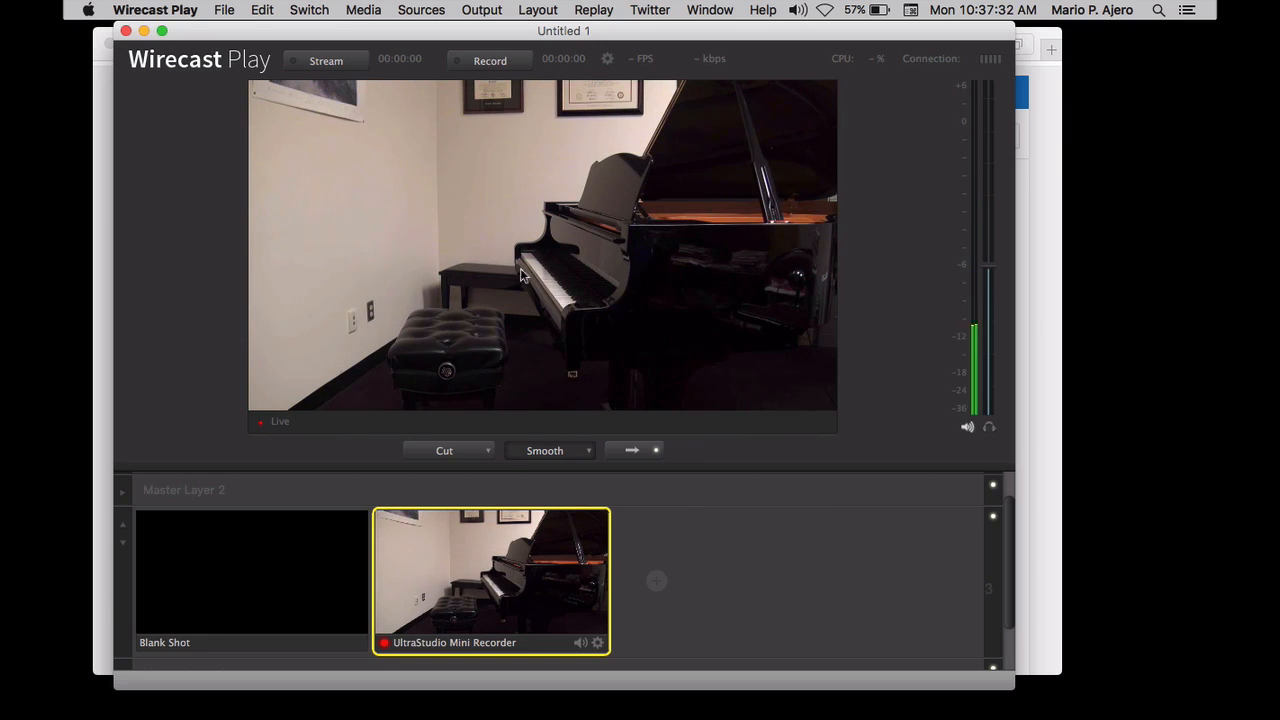
Fade the live output to Blank Shot, then restore the UltraStudio Mini Recorder camera shot
{"action": "left_click", "coordinate": [251, 562]}
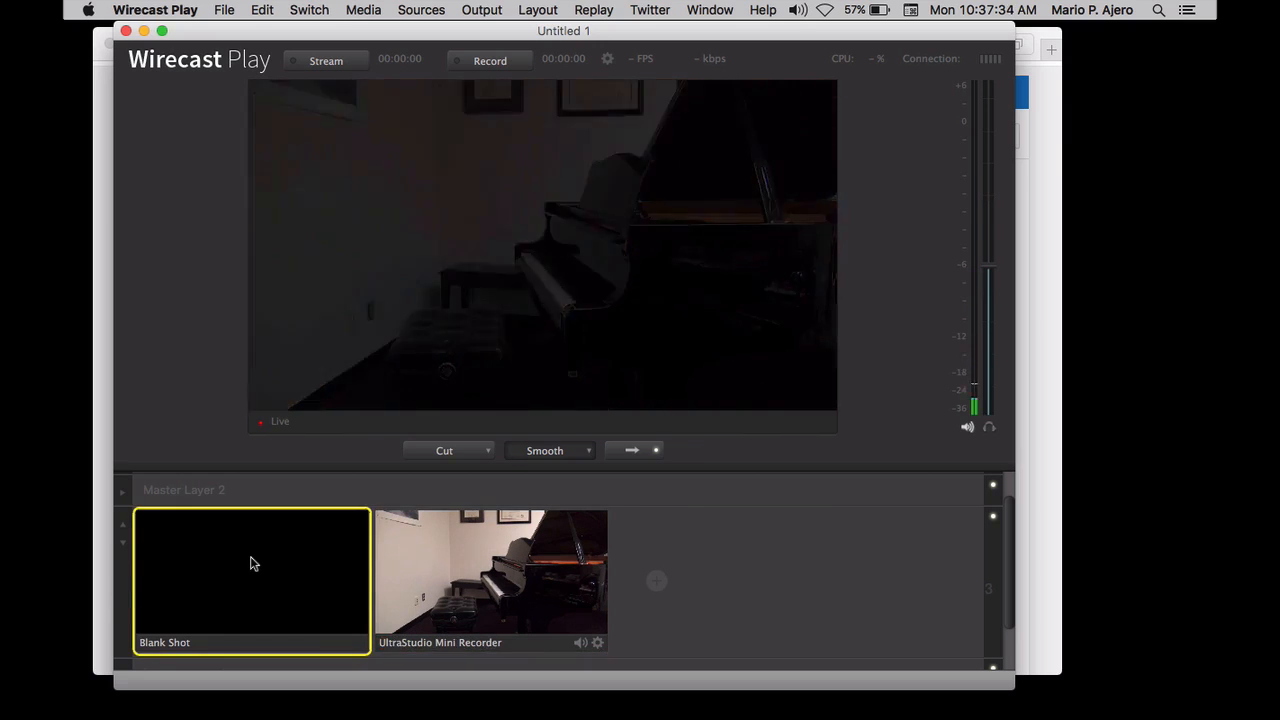
{"action": "left_click", "coordinate": [496, 550]}
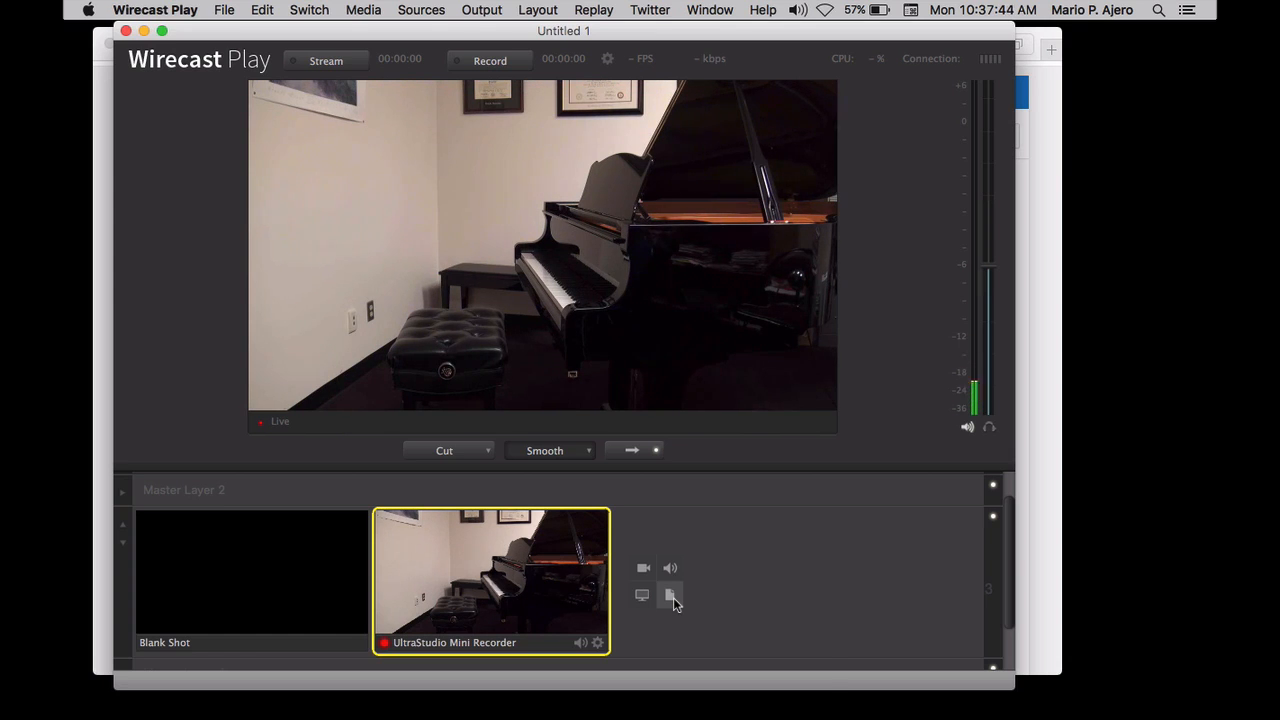
Add the recital welcome slide PNG from the Desktop as a new media shot beside the UltraStudio Mini Recorder shot
{"action": "left_click", "coordinate": [672, 597]}
{"action": "left_click", "coordinate": [701, 630]}
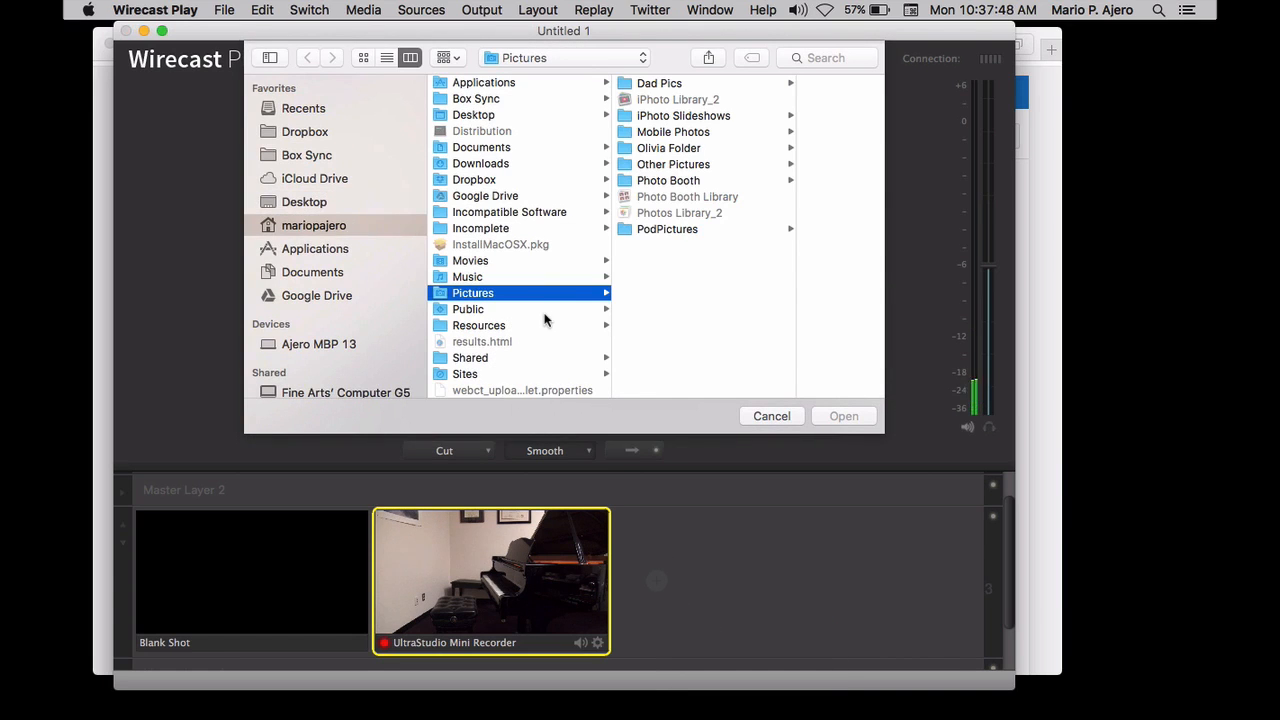
{"action": "left_click", "coordinate": [316, 203]}
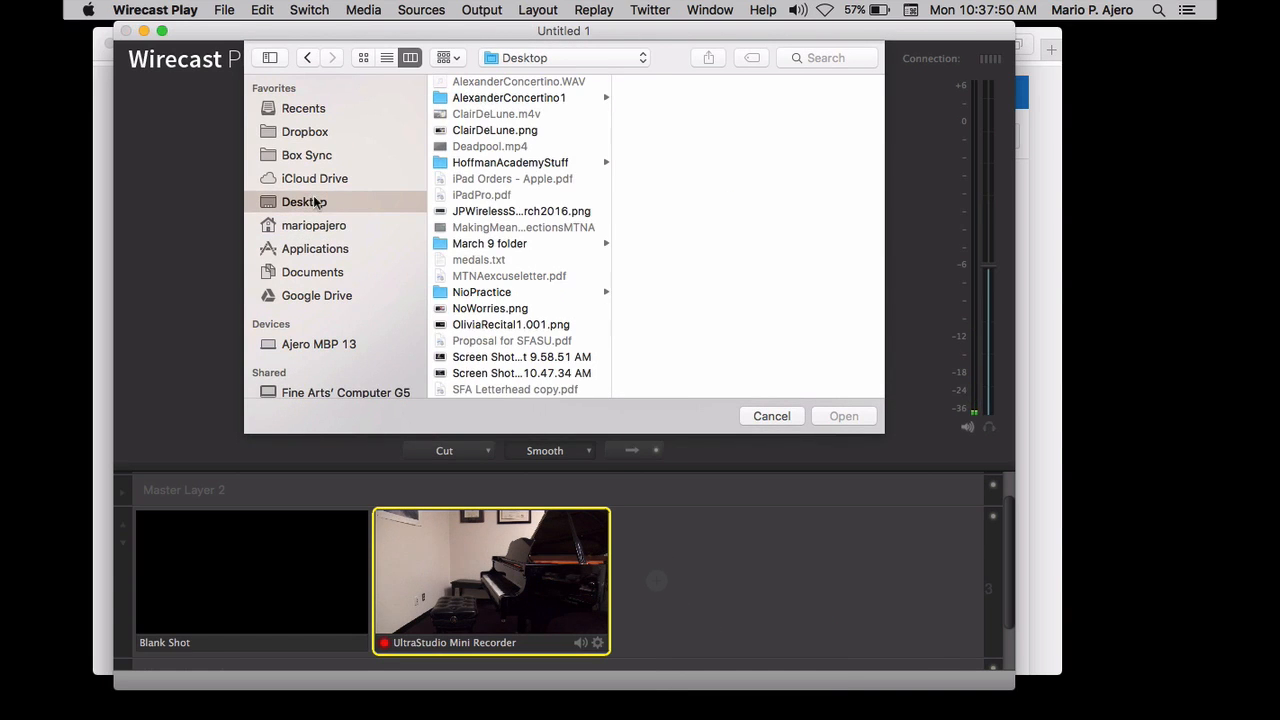
{"action": "left_click", "coordinate": [497, 327]}
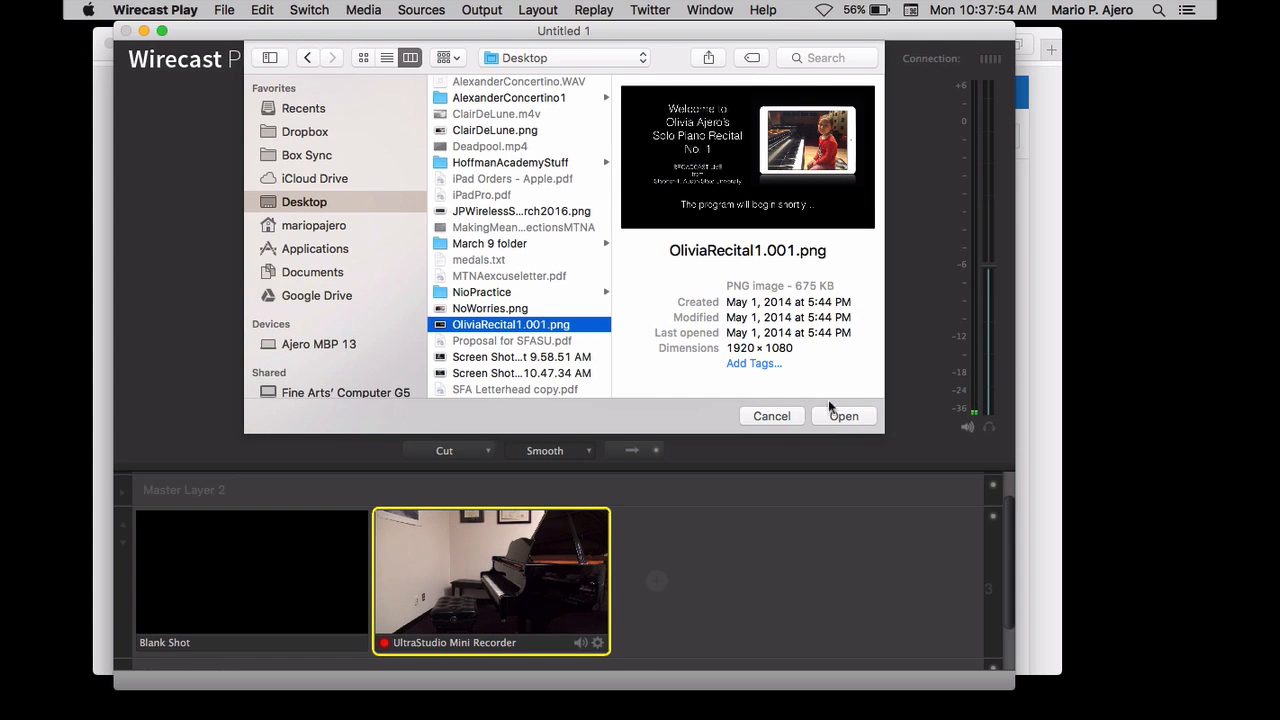
{"action": "left_click", "coordinate": [849, 418]}
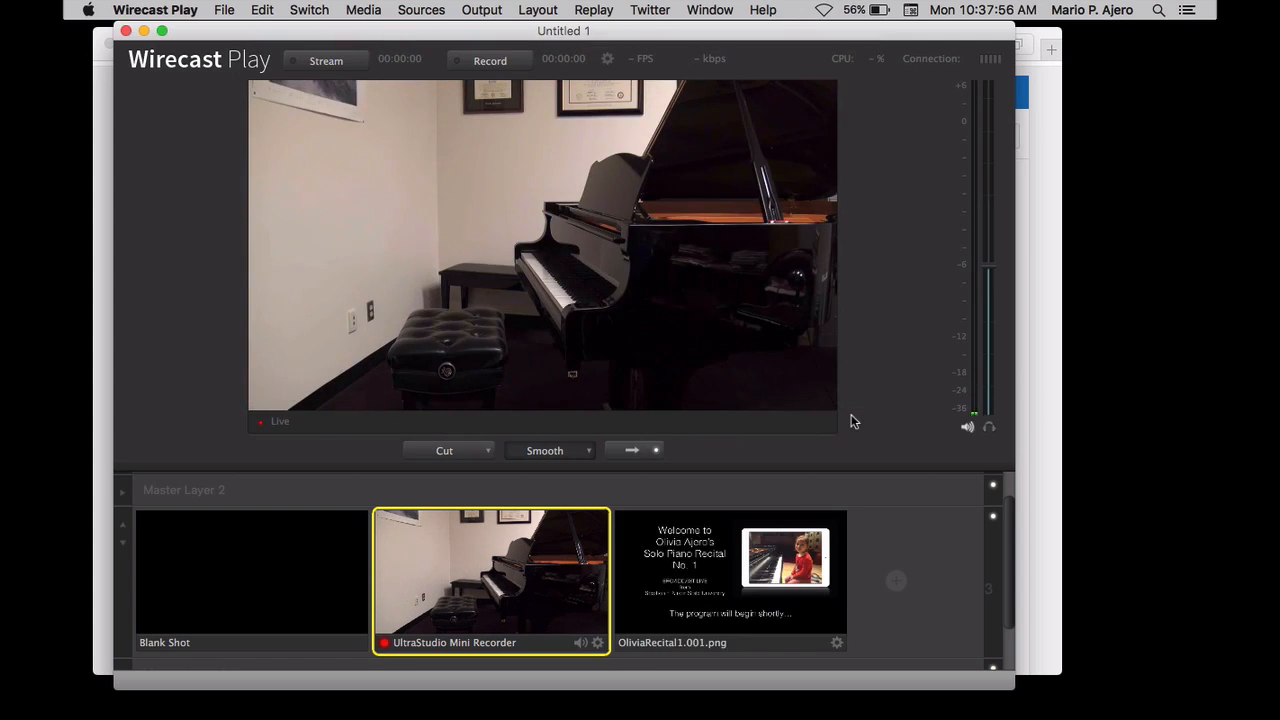
Test switching the live output between the recital welcome slide and the camera shot, and start streaming with the slide live
{"action": "left_click", "coordinate": [728, 578]}
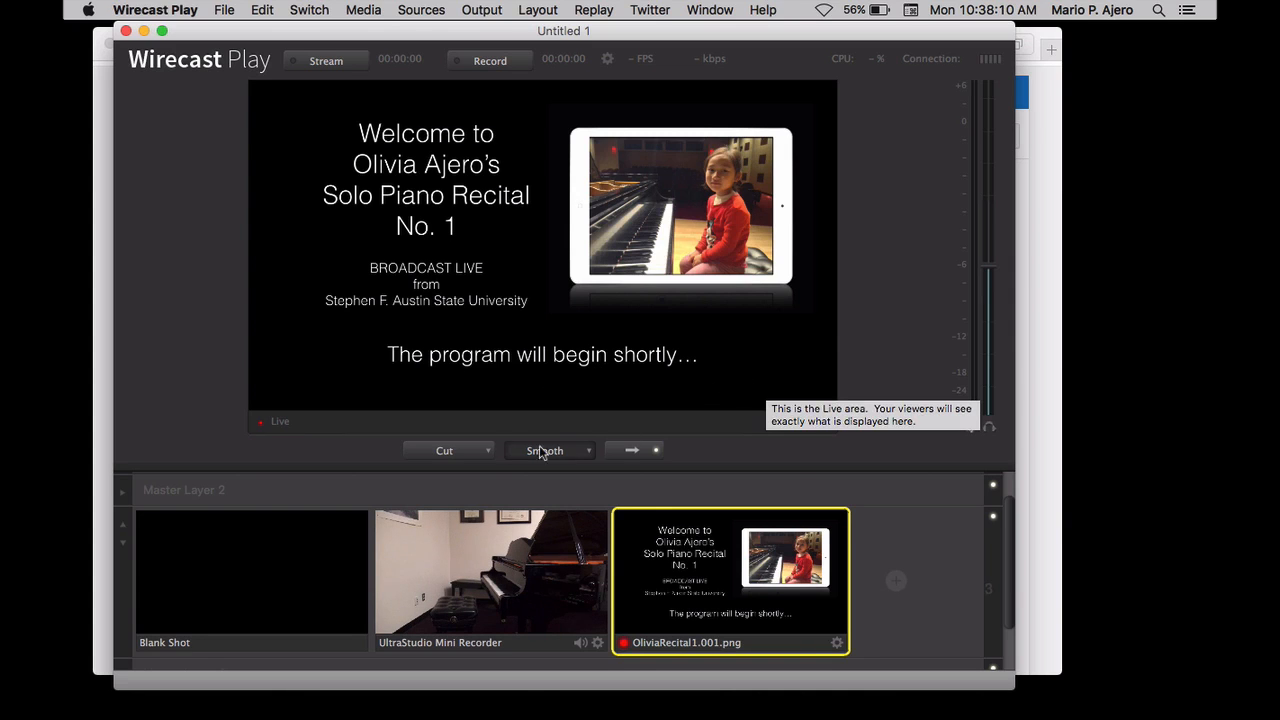
{"action": "left_click", "coordinate": [566, 581]}
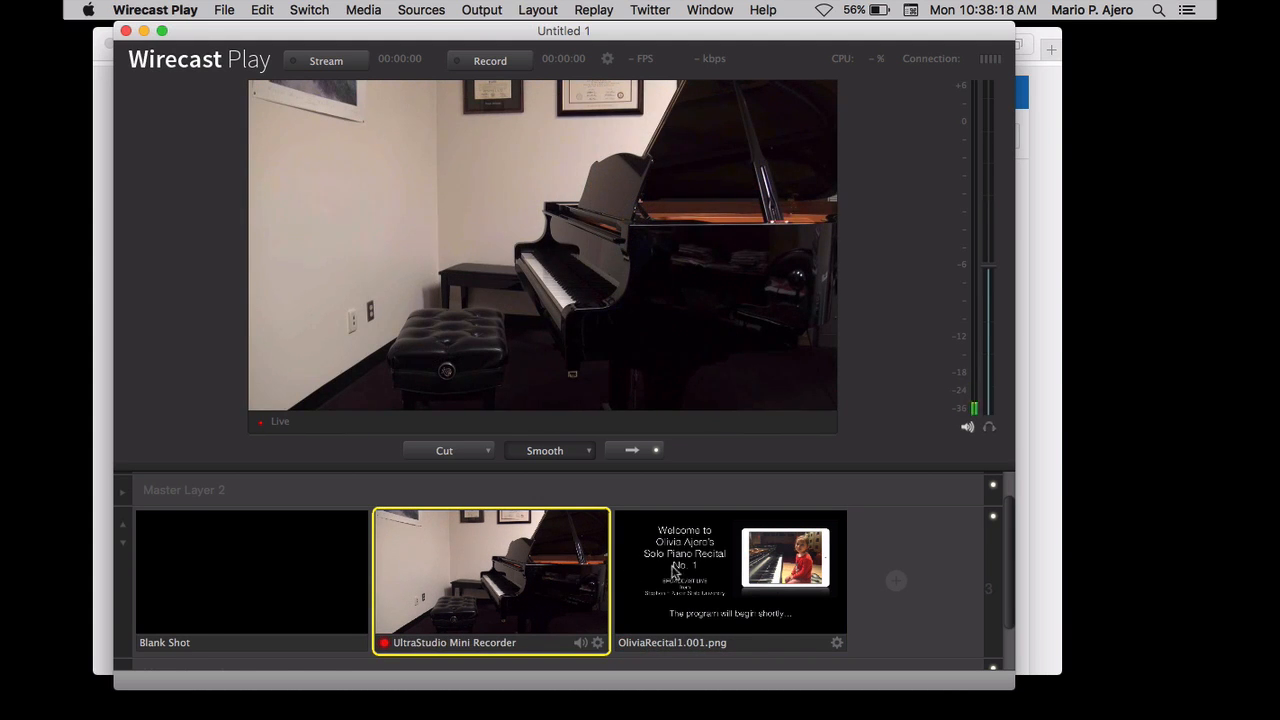
{"action": "mouse_move", "coordinate": [918, 567]}
{"action": "left_click", "coordinate": [764, 574]}
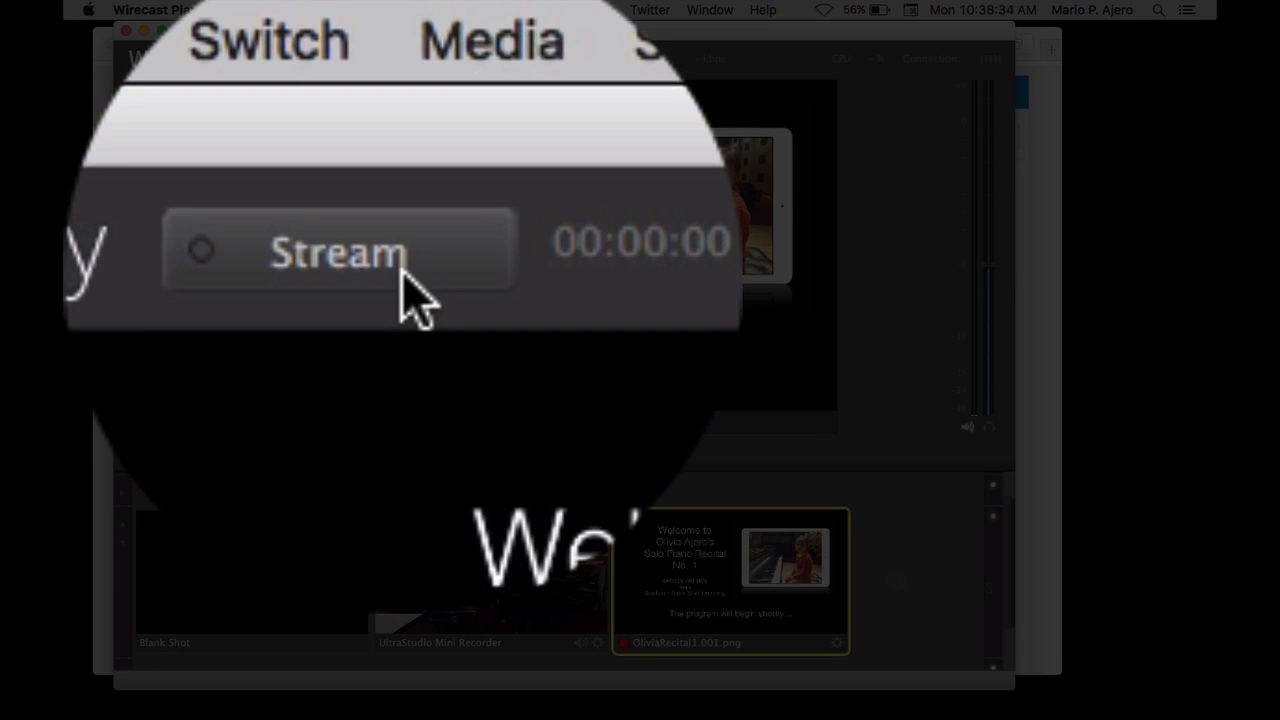
{"action": "left_click", "coordinate": [403, 272]}
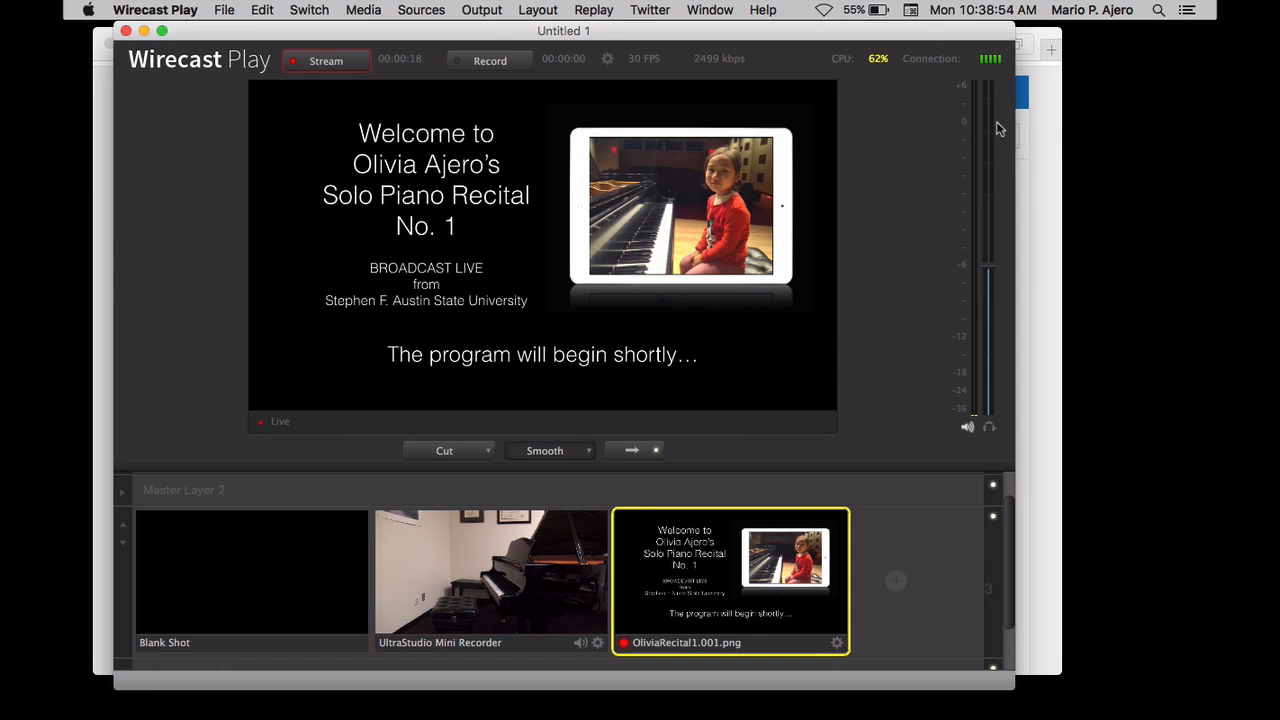
Switch to Safari and start the preview of the Test Broadcast live event, accepting the confirmation
{"action": "left_click", "coordinate": [1052, 99]}
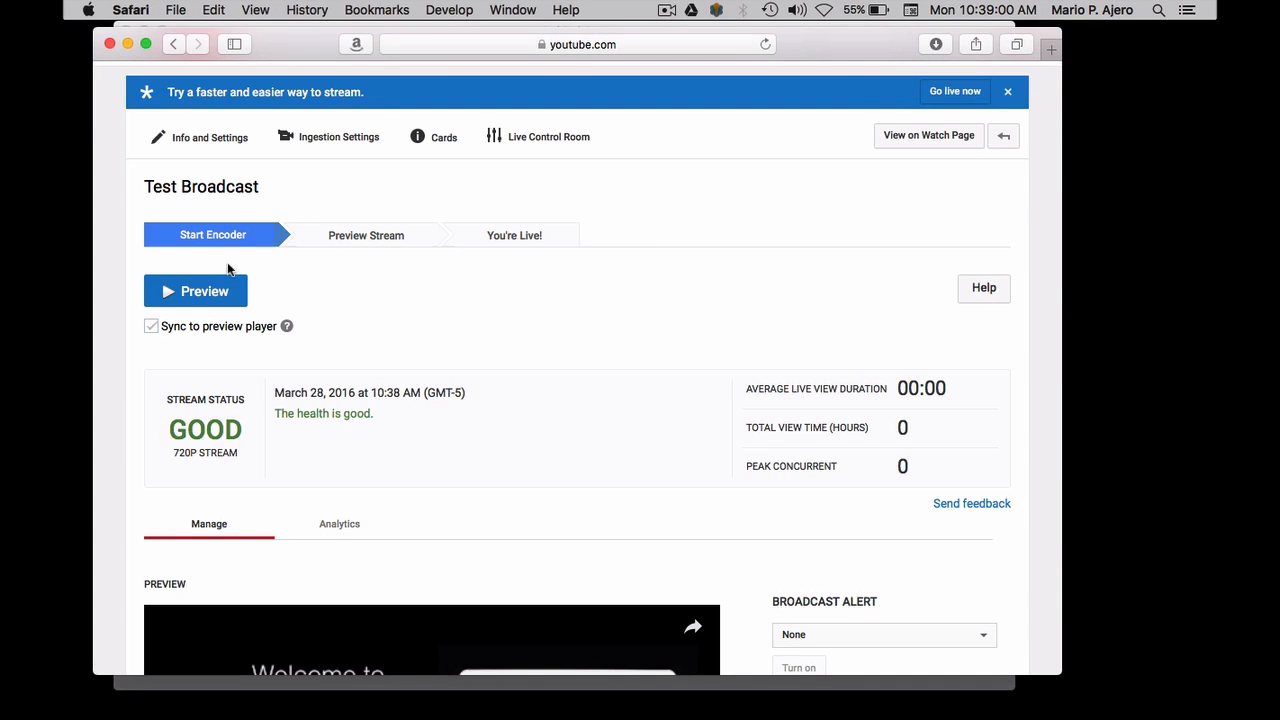
{"action": "left_click", "coordinate": [211, 300]}
{"action": "left_click", "coordinate": [193, 299]}
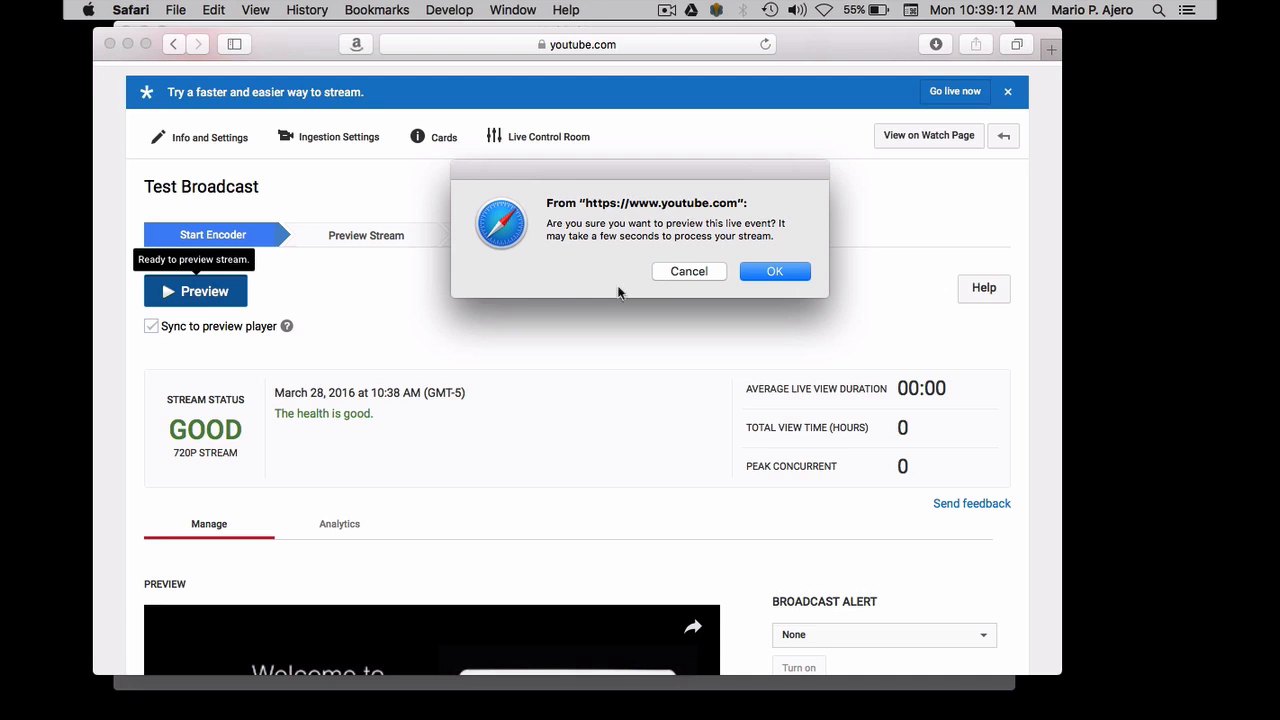
{"action": "left_click", "coordinate": [775, 272]}
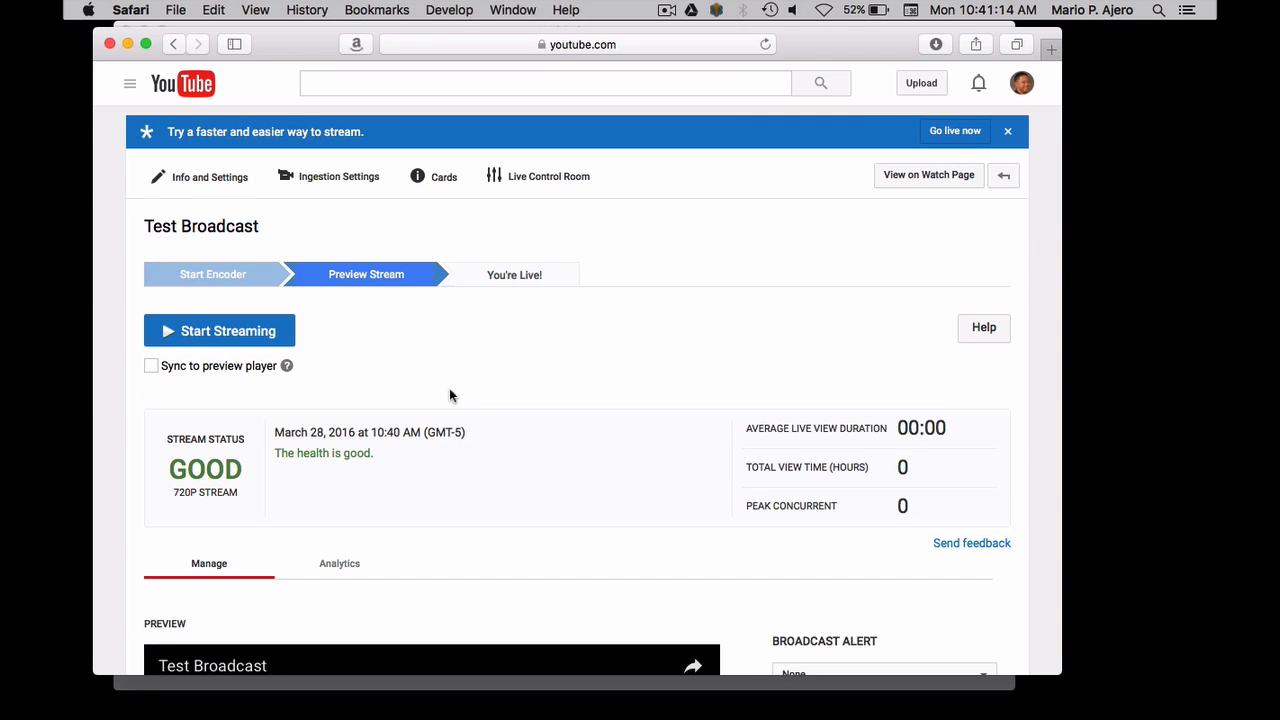
Start streaming the Test Broadcast event to viewers and play its public view
{"action": "left_click", "coordinate": [224, 339]}
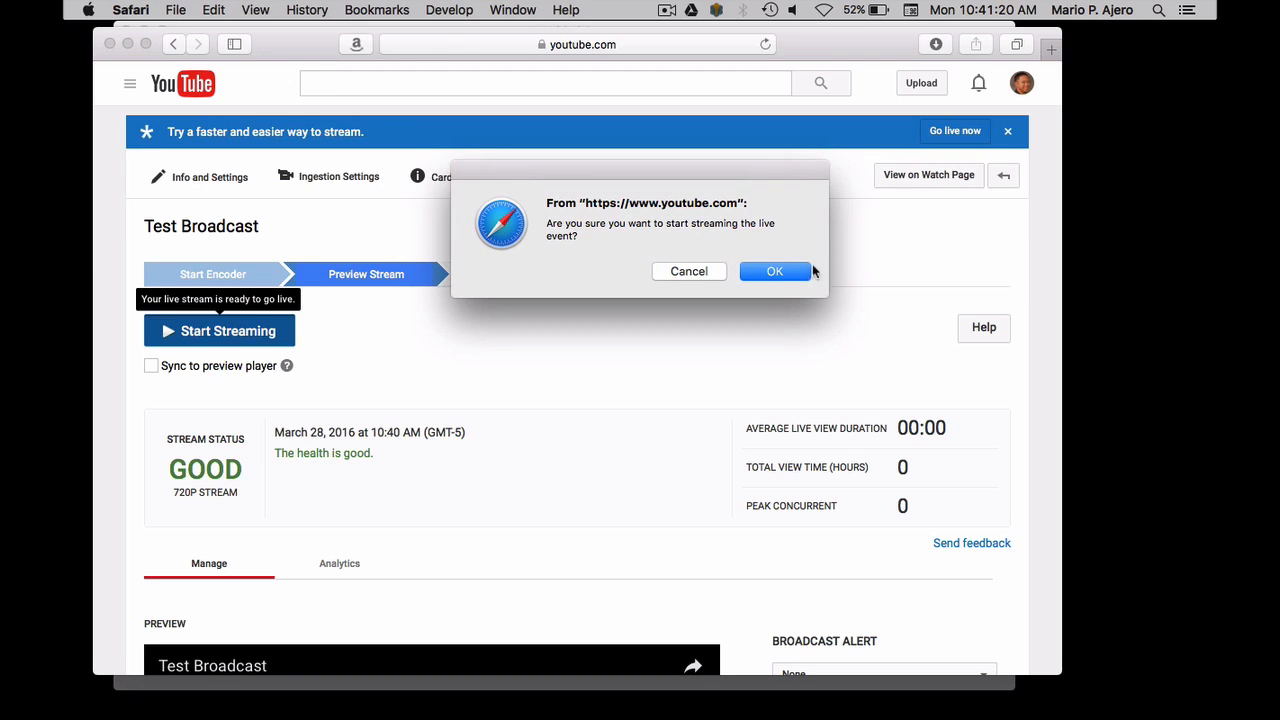
{"action": "left_click", "coordinate": [780, 272]}
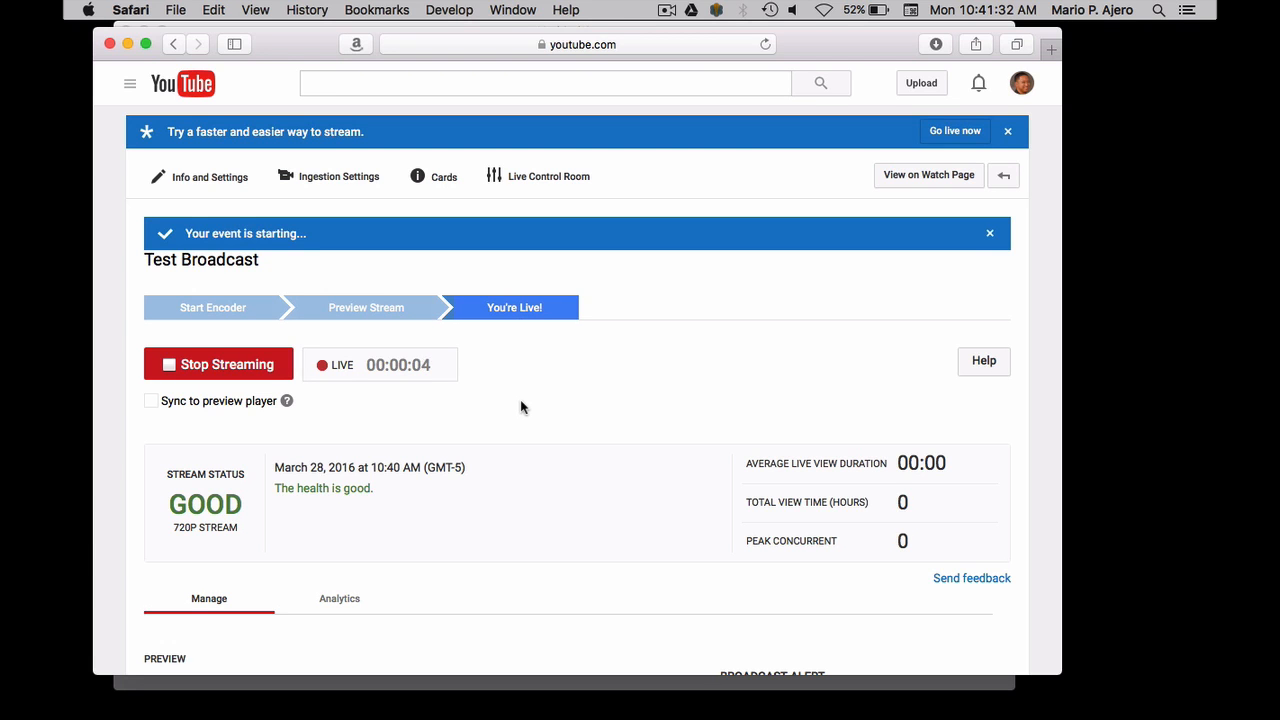
{"action": "scroll", "coordinate": [520, 407], "scroll_direction": "down", "scroll_amount": 15}
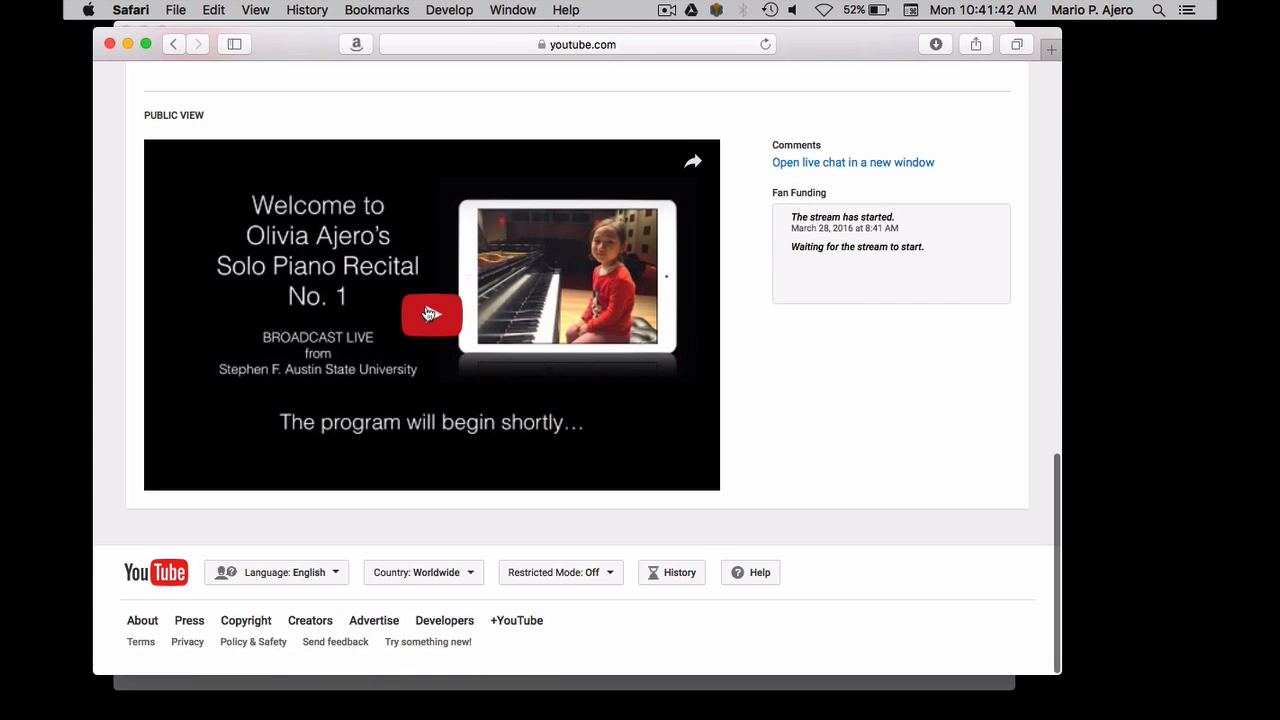
{"action": "left_click", "coordinate": [432, 314]}
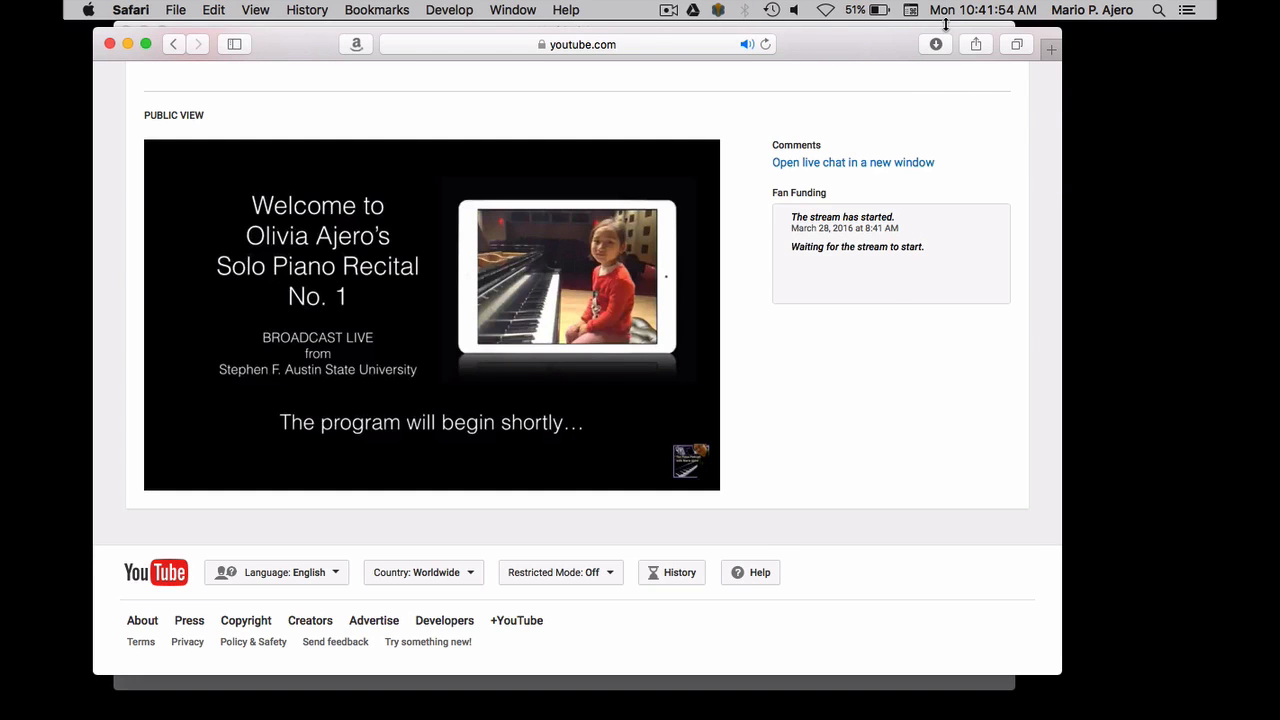
Switch to Wirecast Play, put the UltraStudio Mini Recorder shot live, and return to Safari to check the public view
{"action": "key", "text": "super+Tab"}
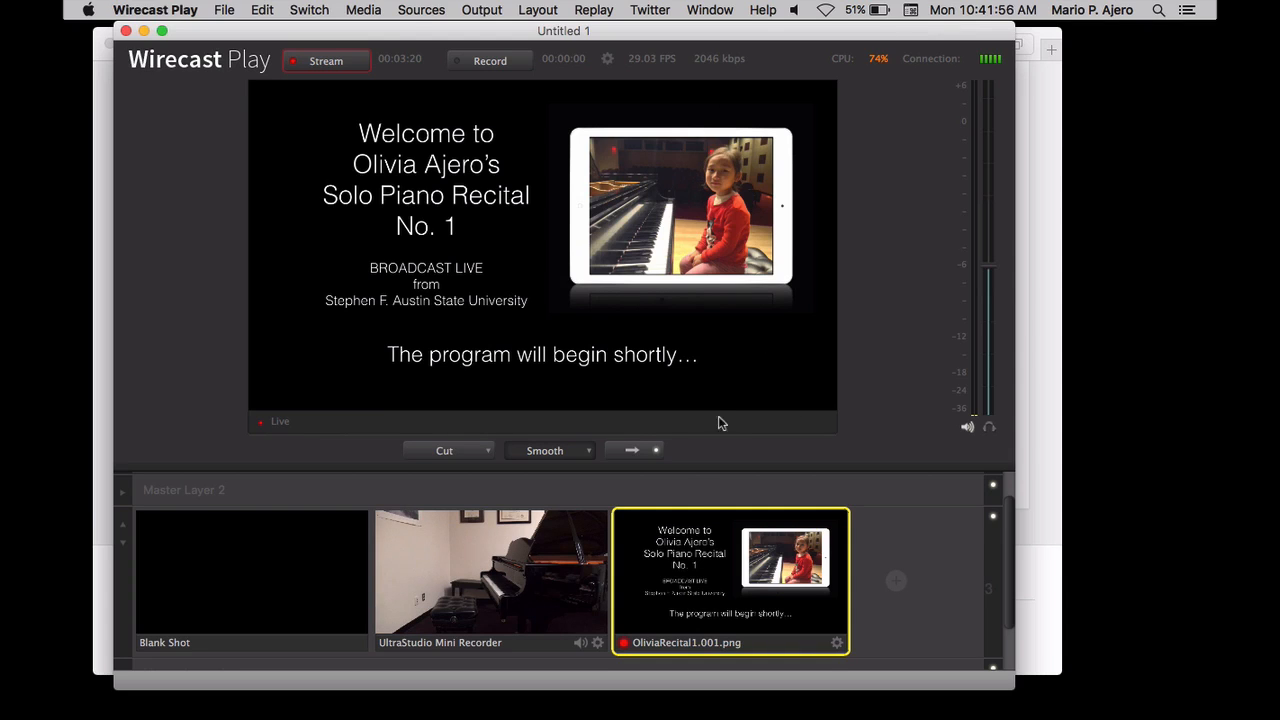
{"action": "left_click", "coordinate": [509, 567]}
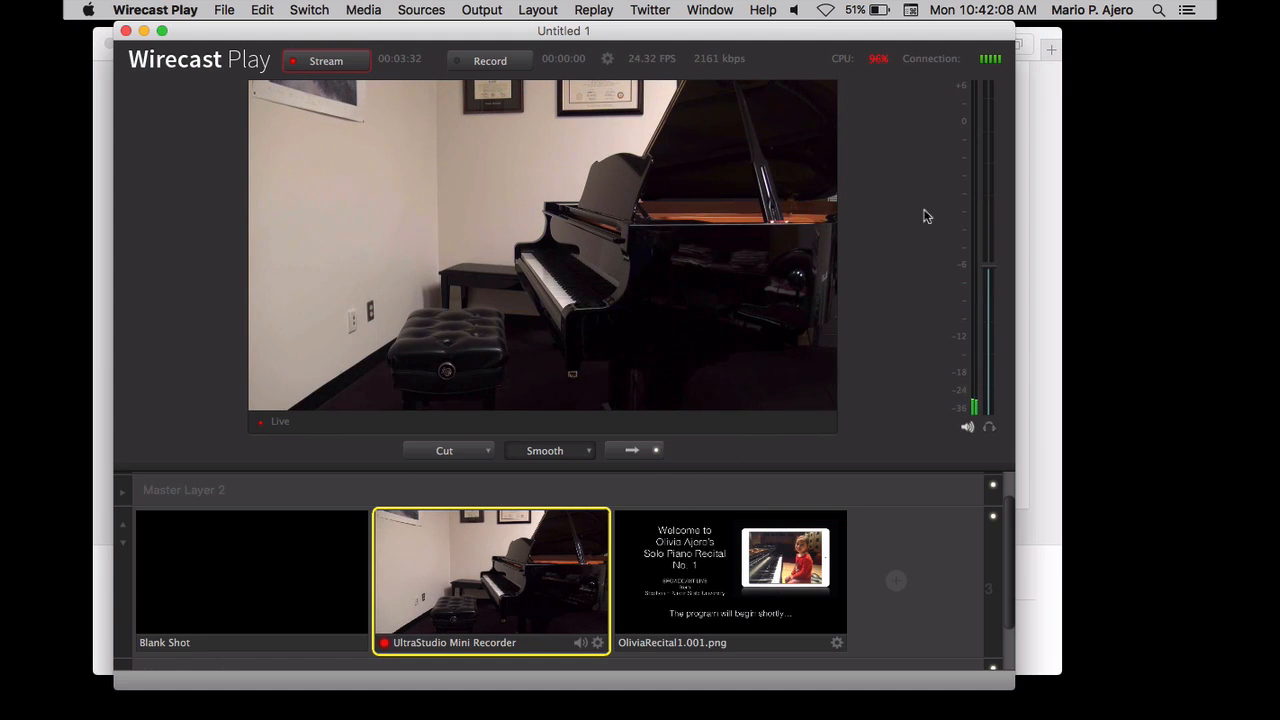
{"action": "key", "text": "super+Tab"}
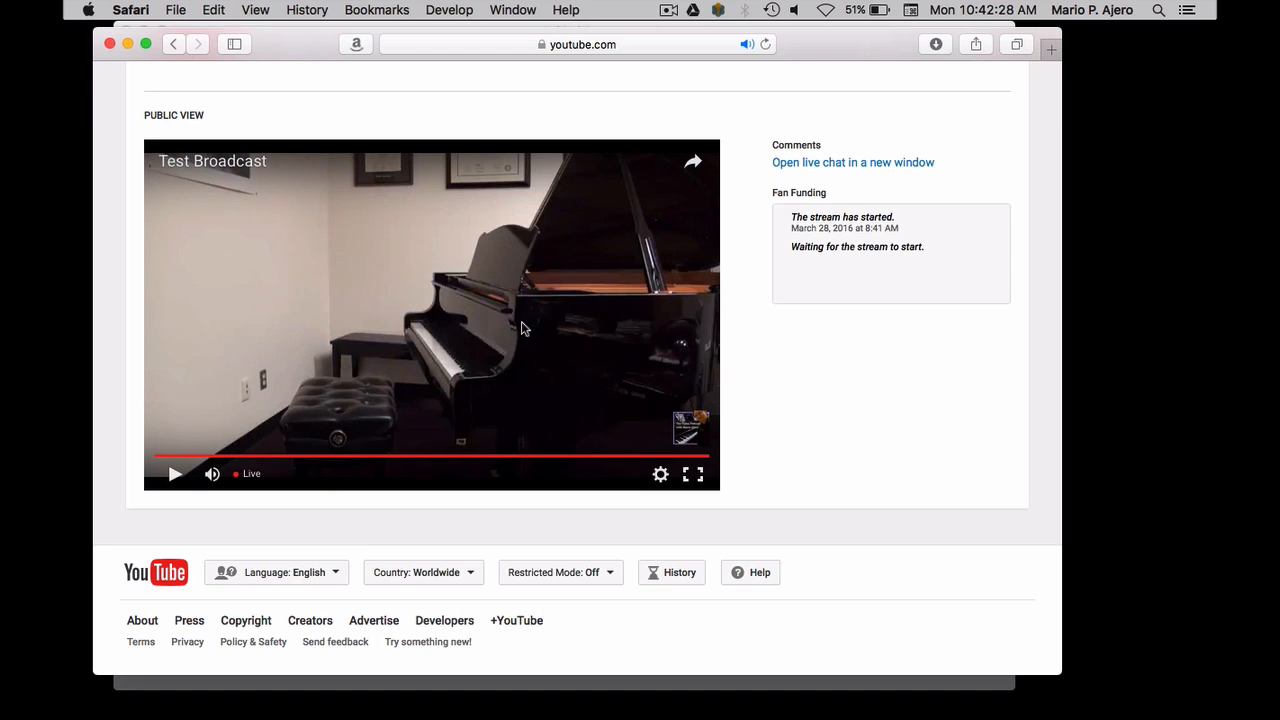
Stop streaming the Test Broadcast live event on YouTube and accept the confirmation
{"action": "scroll", "coordinate": [521, 327], "scroll_direction": "up", "scroll_amount": 10}
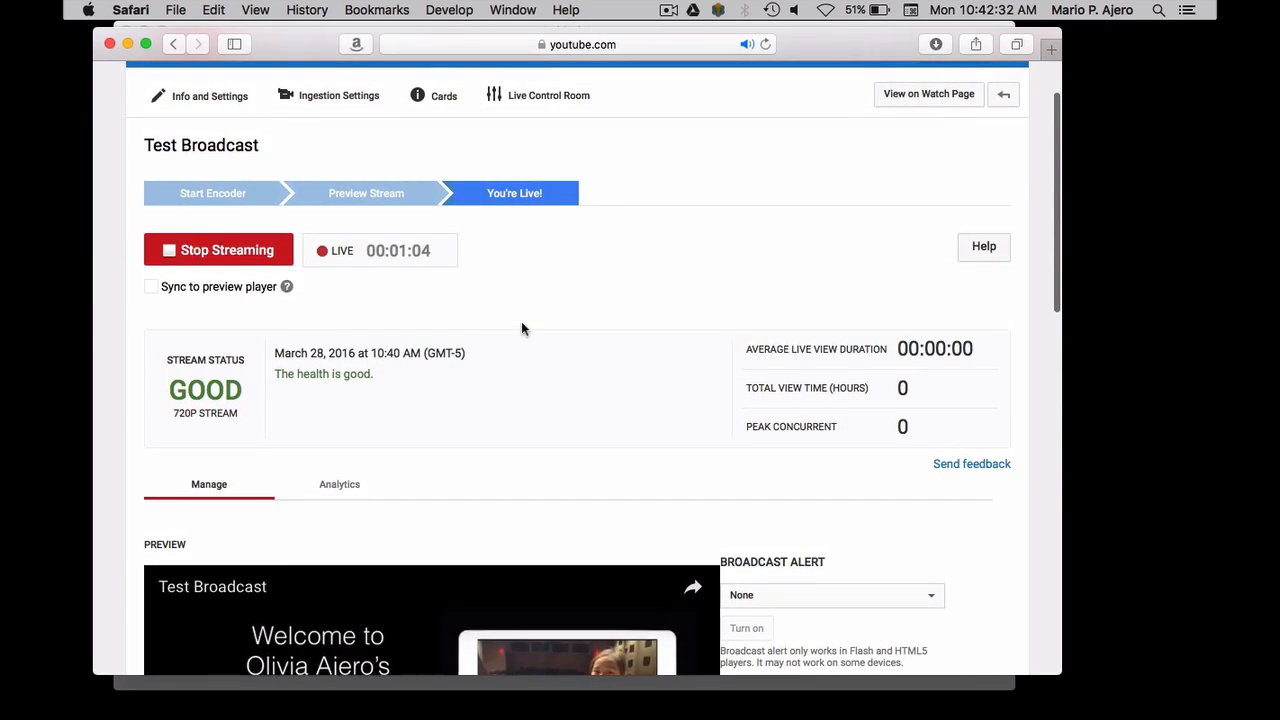
{"action": "scroll", "coordinate": [521, 328], "scroll_direction": "up", "scroll_amount": 1}
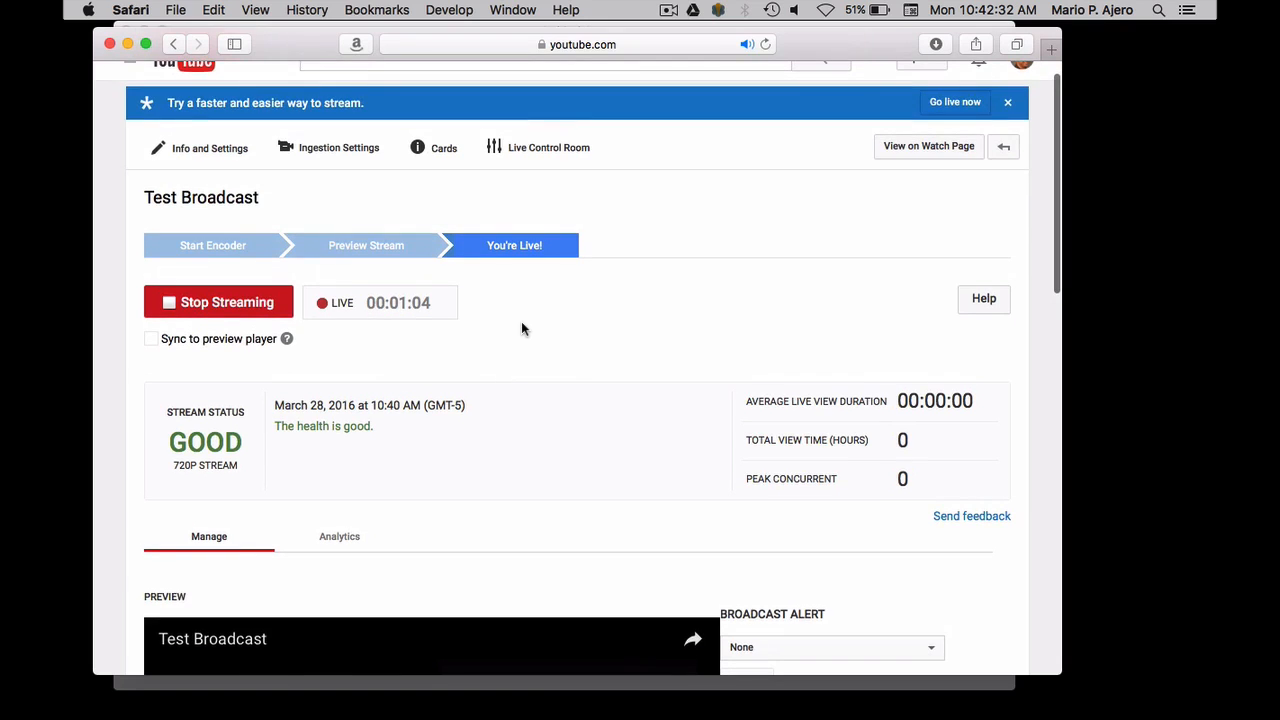
{"action": "left_click", "coordinate": [214, 315]}
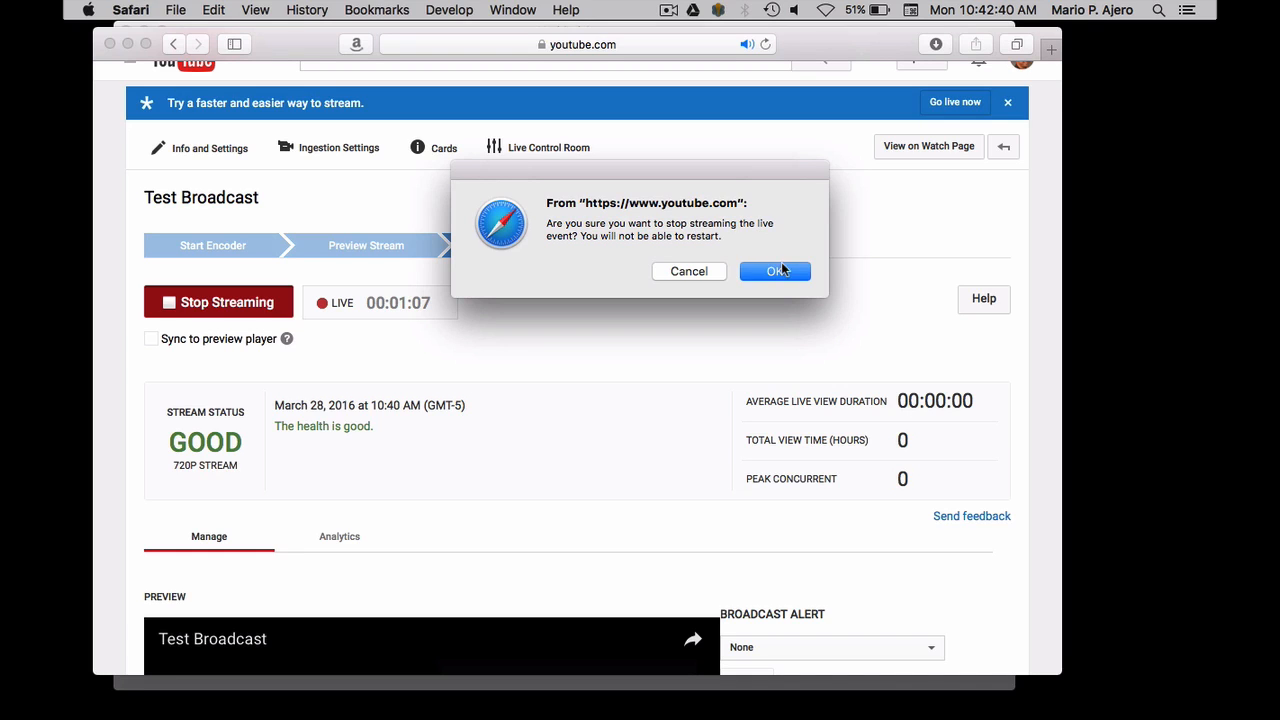
{"action": "left_click", "coordinate": [784, 271]}
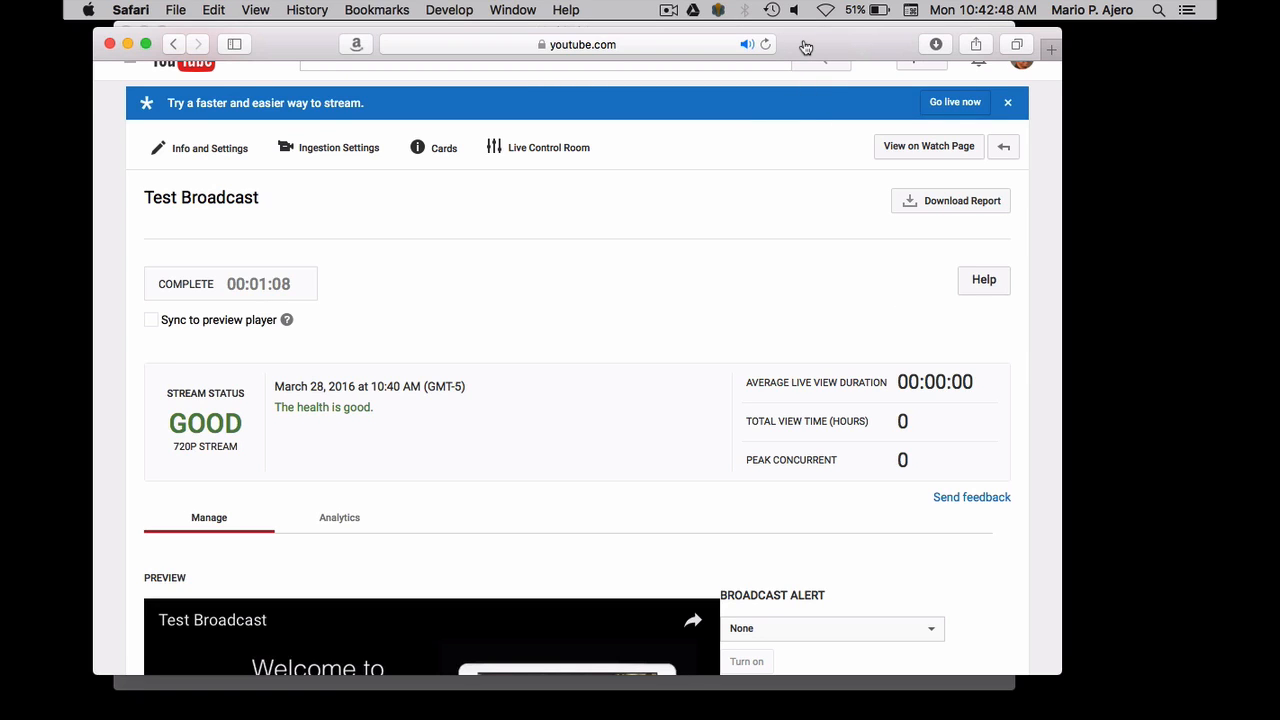
Switch to Wirecast Play, stop its stream, and set the live output back to the recital welcome slide
{"action": "key", "text": "super+Tab"}
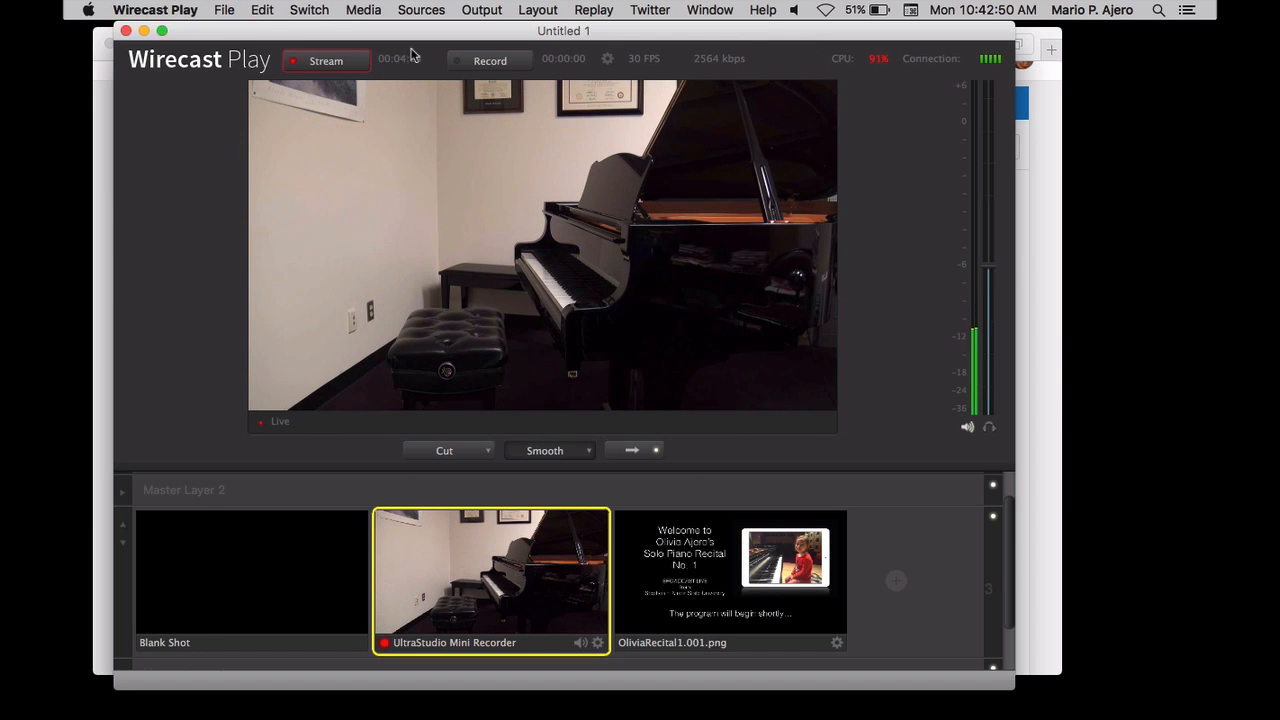
{"action": "left_click", "coordinate": [325, 61]}
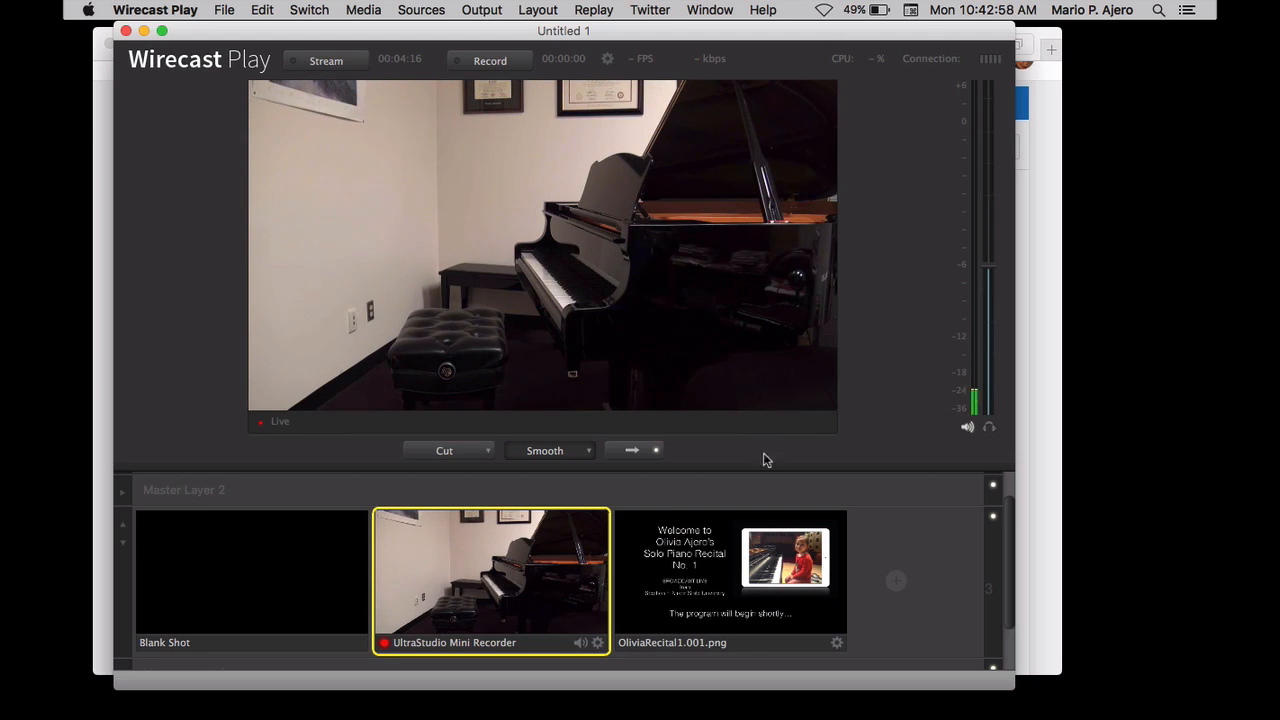
{"action": "left_click", "coordinate": [710, 591]}
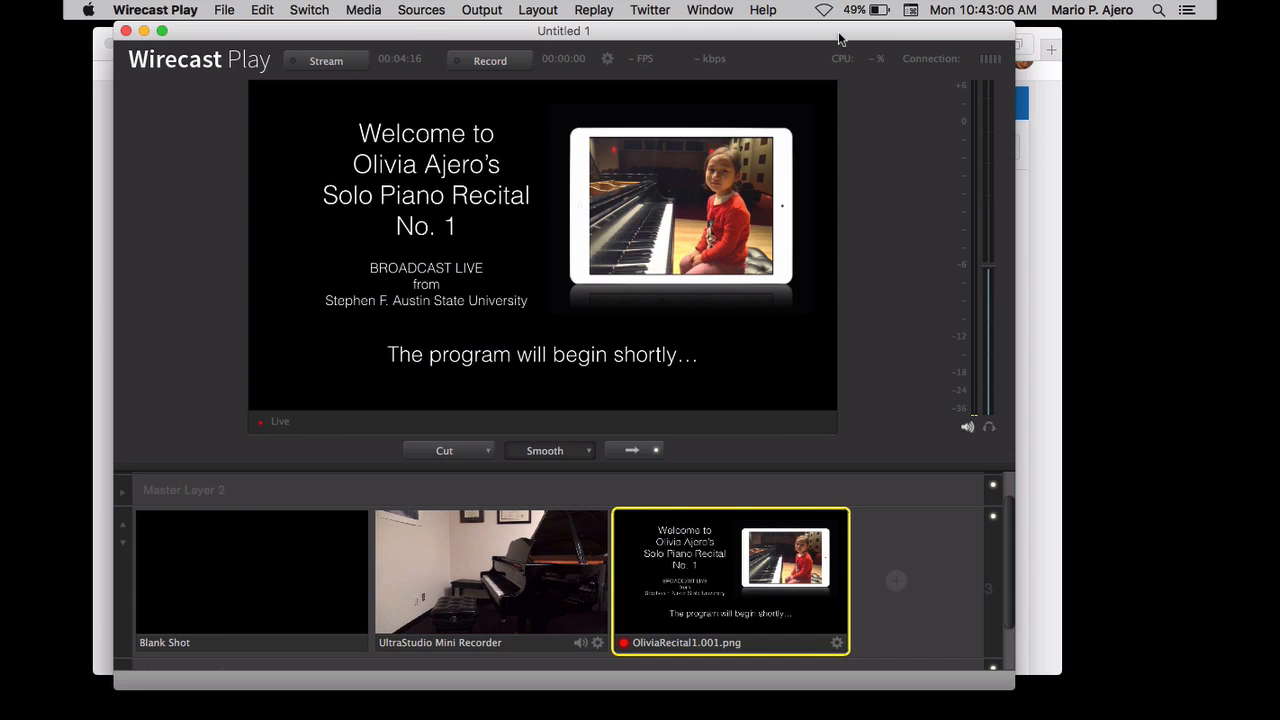
Switch to Safari and review the Test Broadcast recording on its watch page, skipping ahead to the piano camera footage and pausing there
{"action": "key", "text": "super+Tab"}
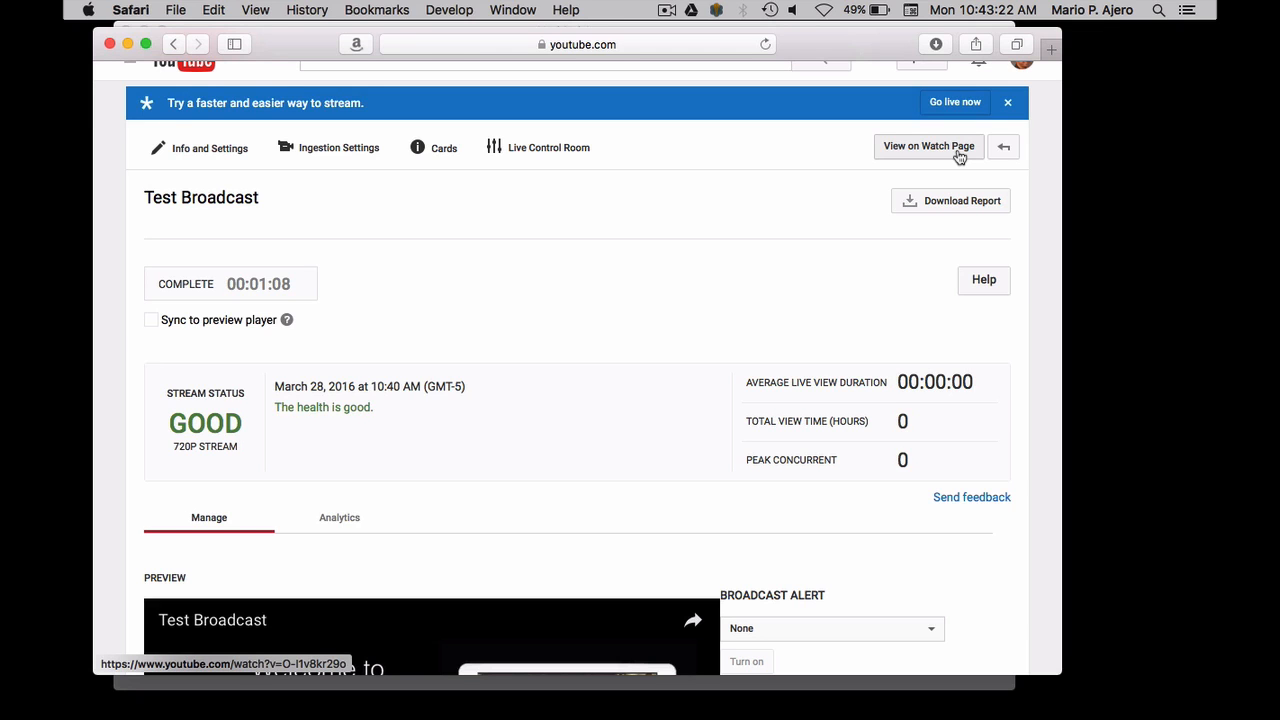
{"action": "left_click", "coordinate": [958, 156]}
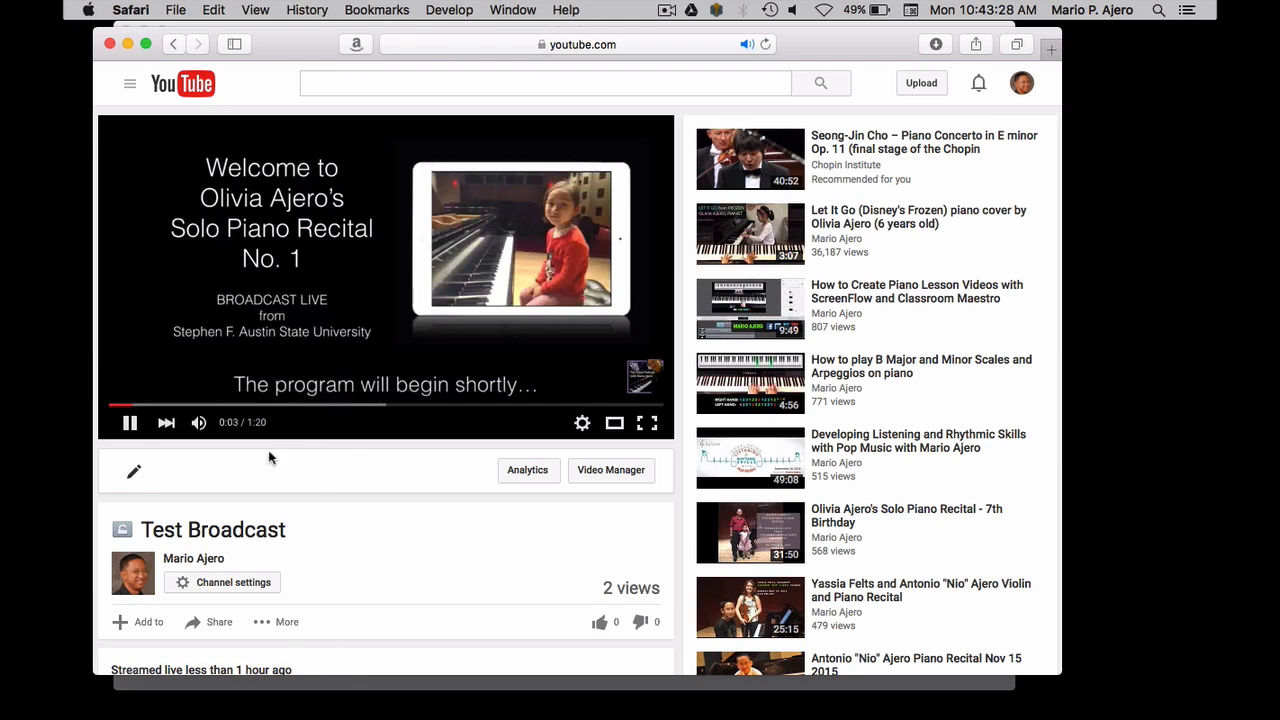
{"action": "left_click", "coordinate": [326, 405]}
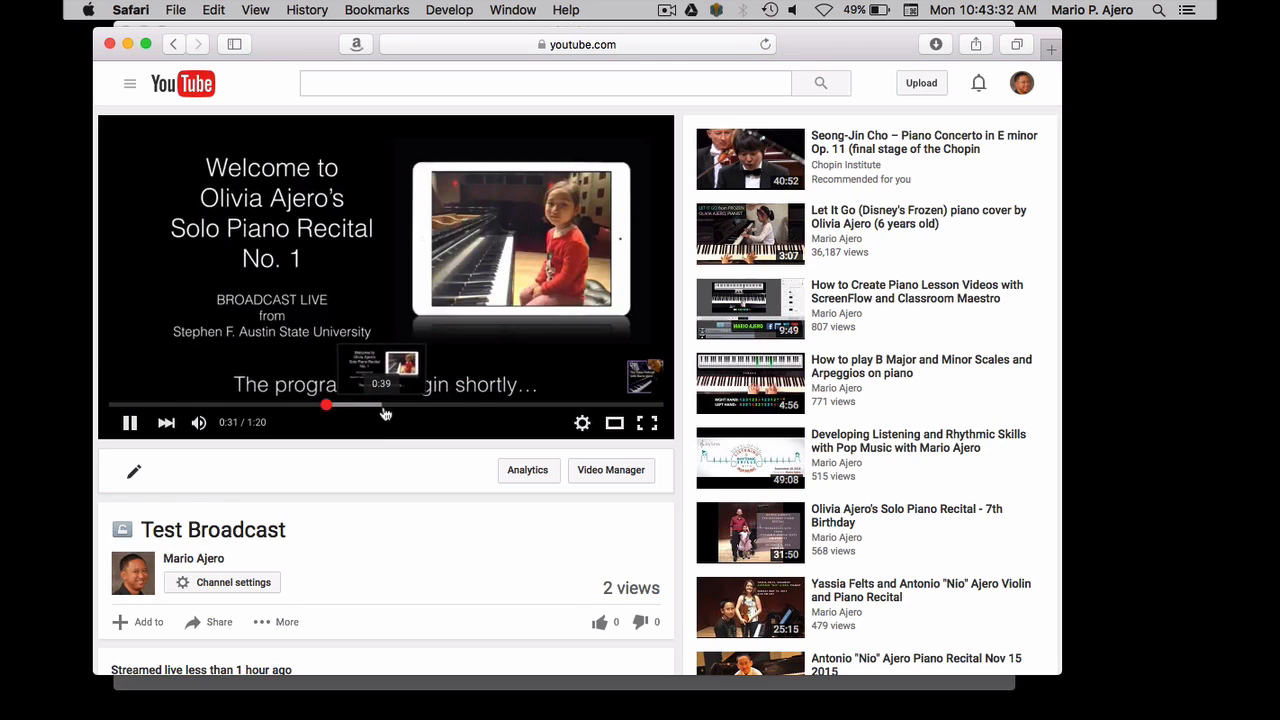
{"action": "left_click", "coordinate": [398, 405]}
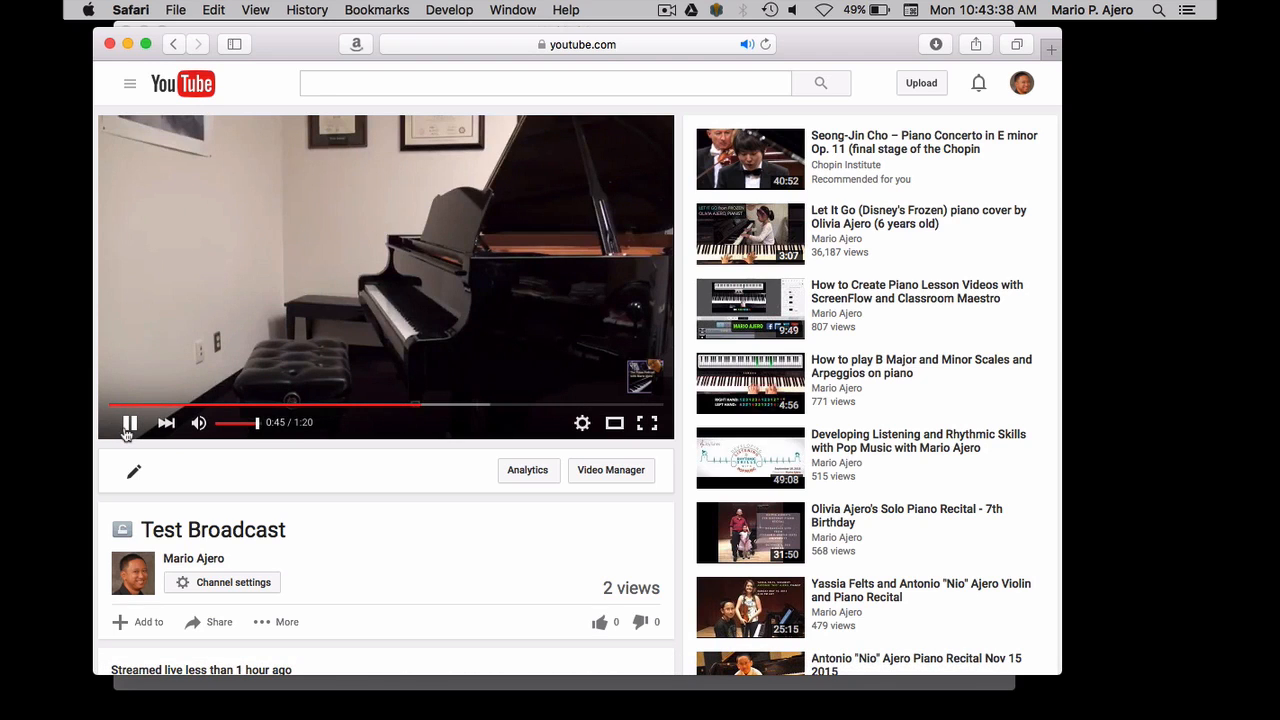
{"action": "left_click", "coordinate": [128, 424]}
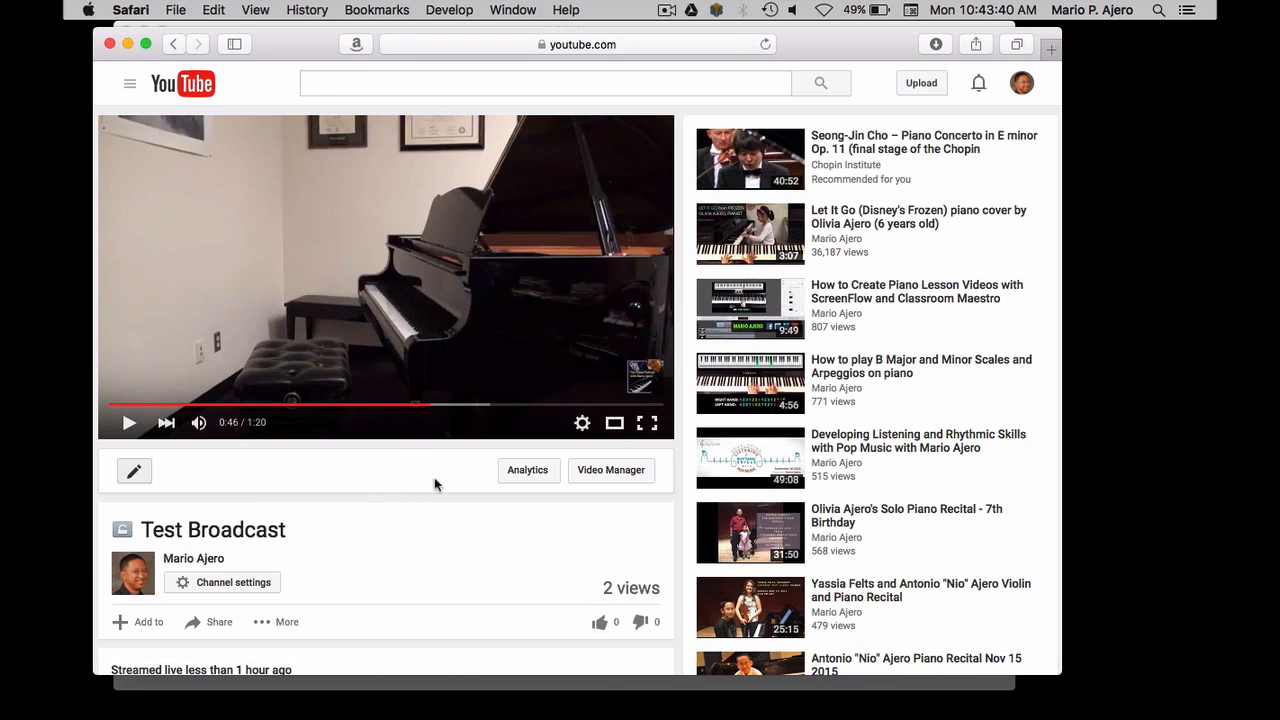
Leave the watch page for the channel's event and video listings and delete the Test Broadcast recording
{"action": "left_click", "coordinate": [175, 45]}
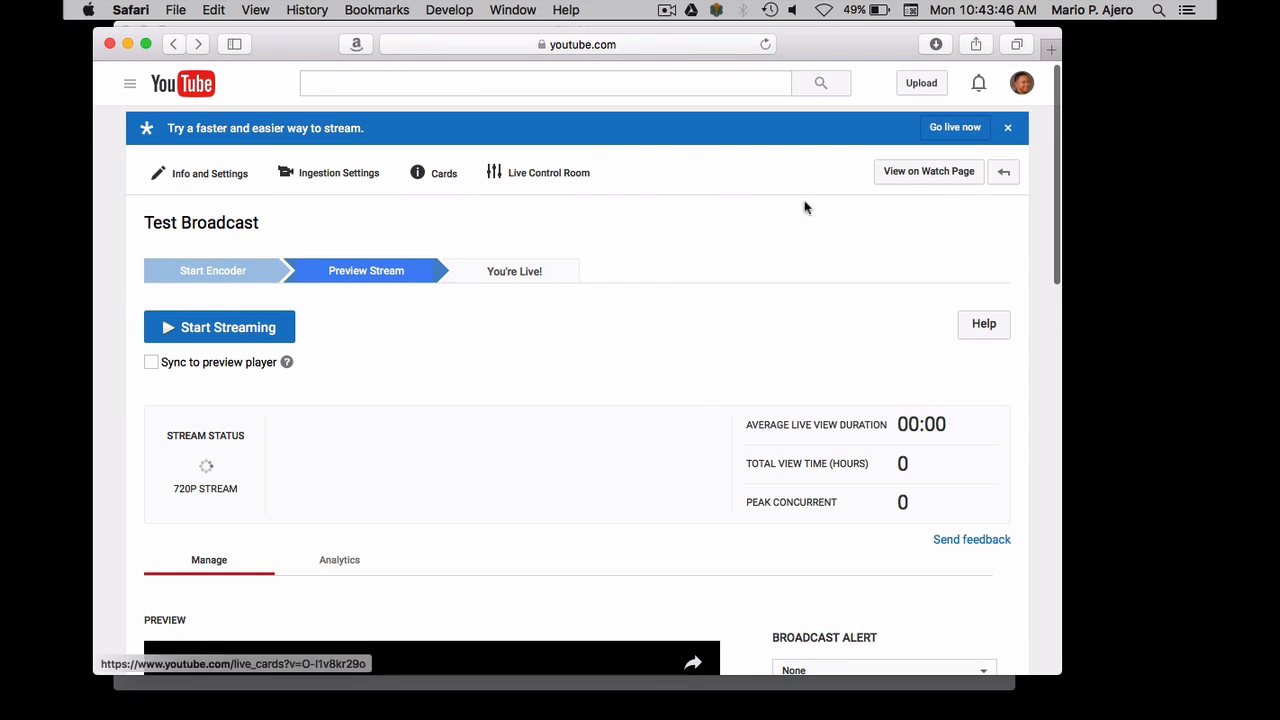
{"action": "left_click", "coordinate": [1000, 178]}
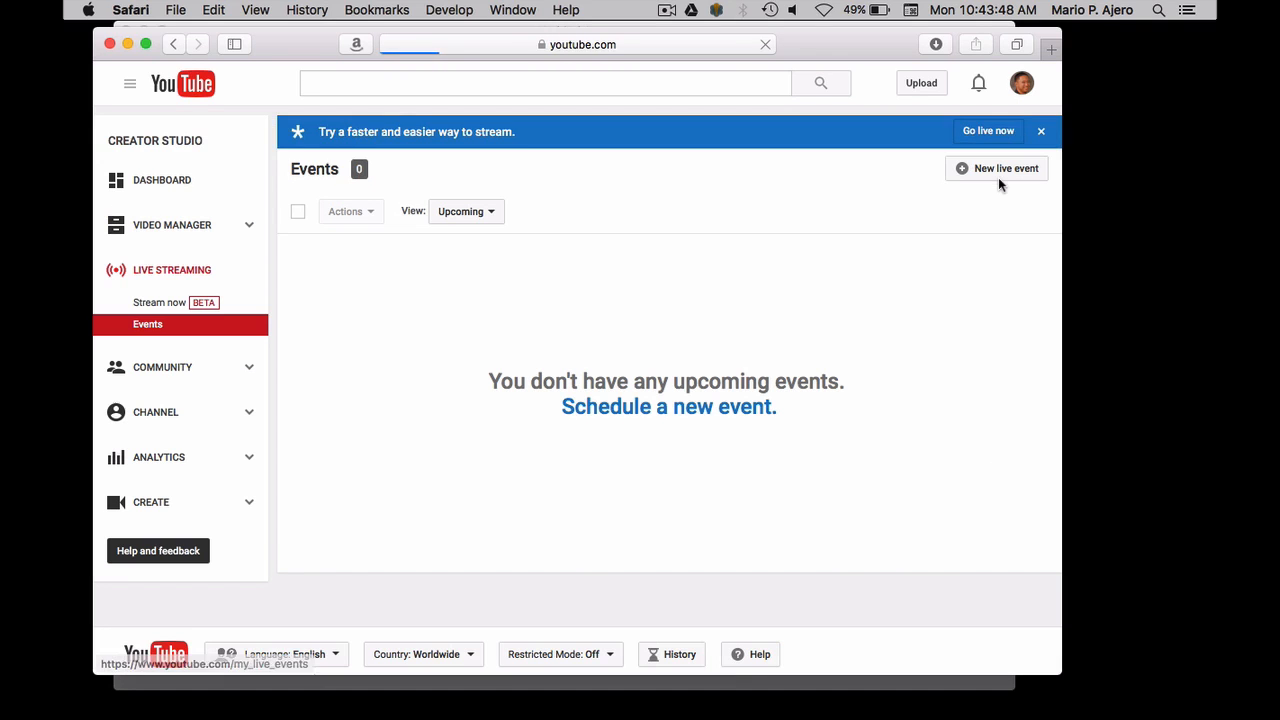
{"action": "left_click", "coordinate": [450, 214]}
{"action": "left_click", "coordinate": [470, 292]}
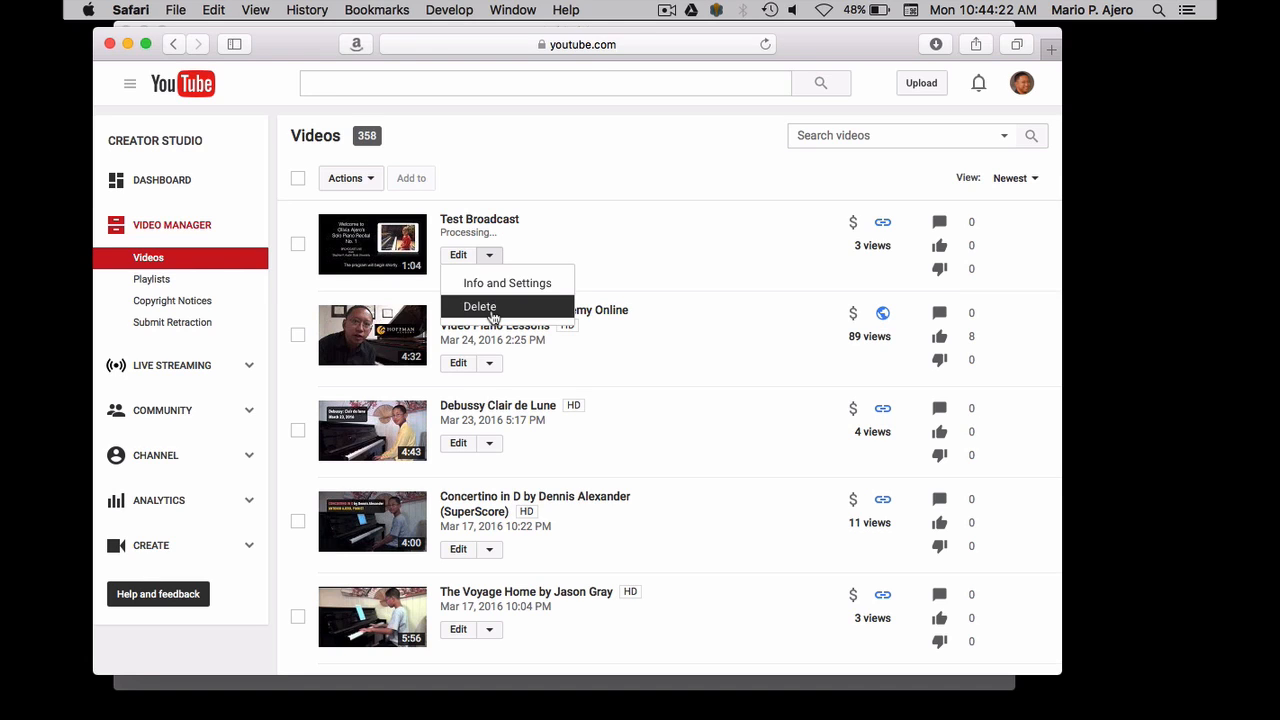
{"action": "left_click", "coordinate": [482, 307]}
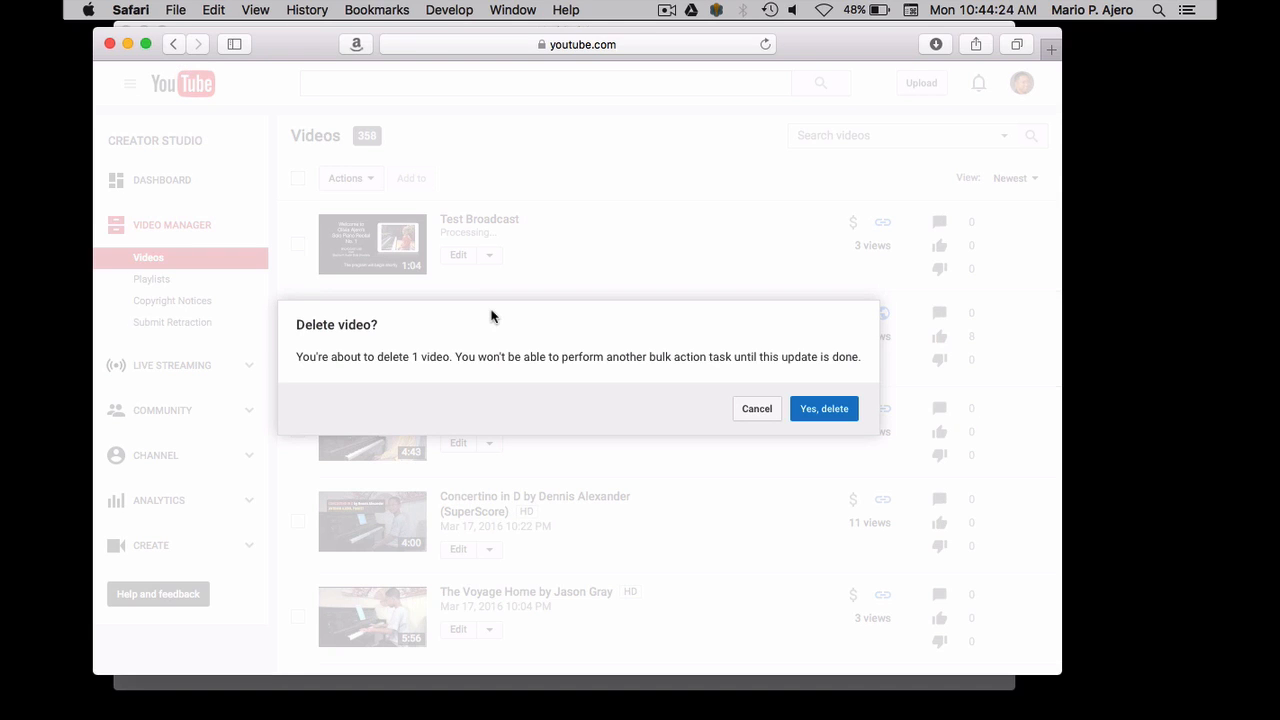
{"action": "left_click", "coordinate": [824, 409]}
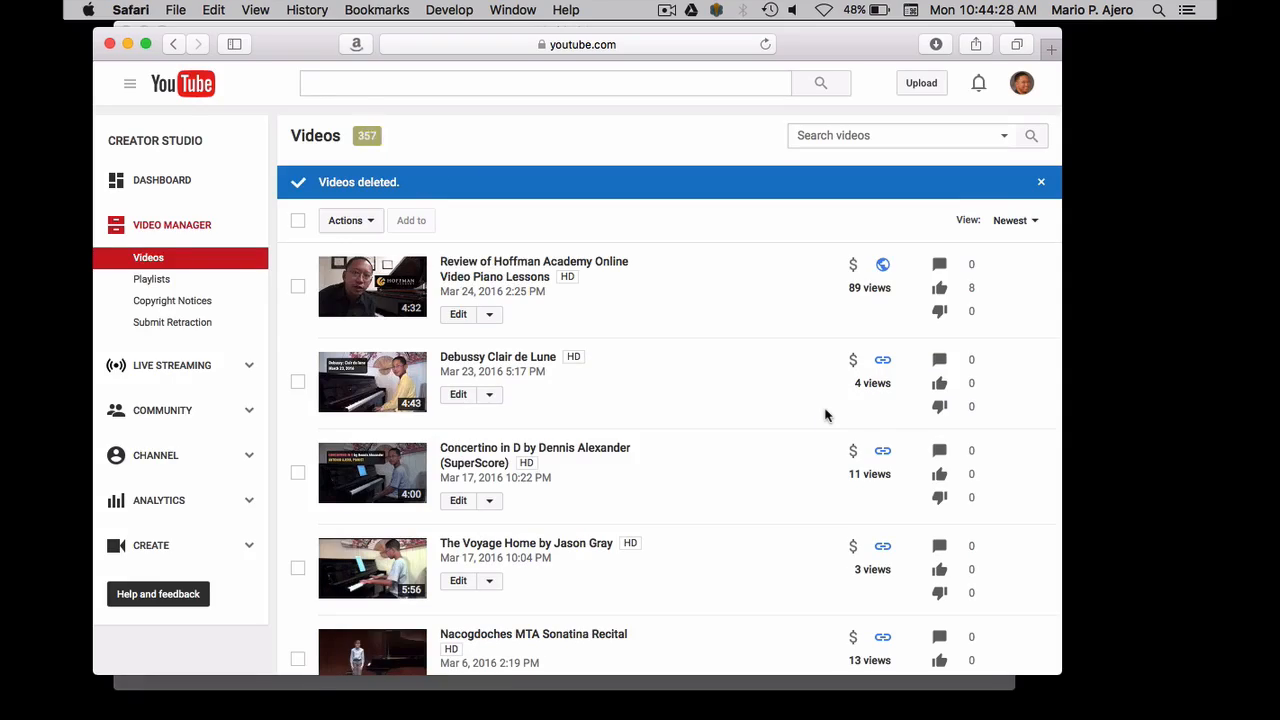